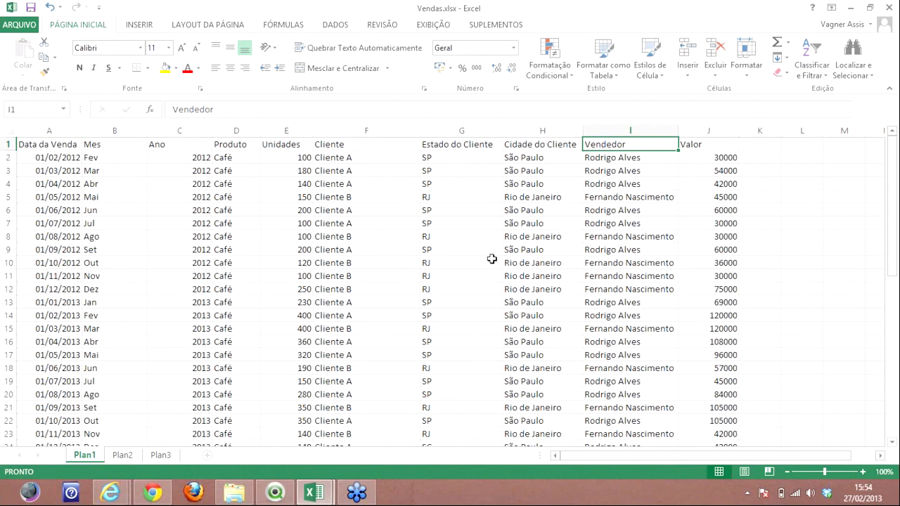
- Examine the Vendedor, Regional and Gerente columns in GerentesRegionais.csv and compare them with the Vendedor column in Vendas.xlsx
{"action": "left_click", "coordinate": [317, 494]}
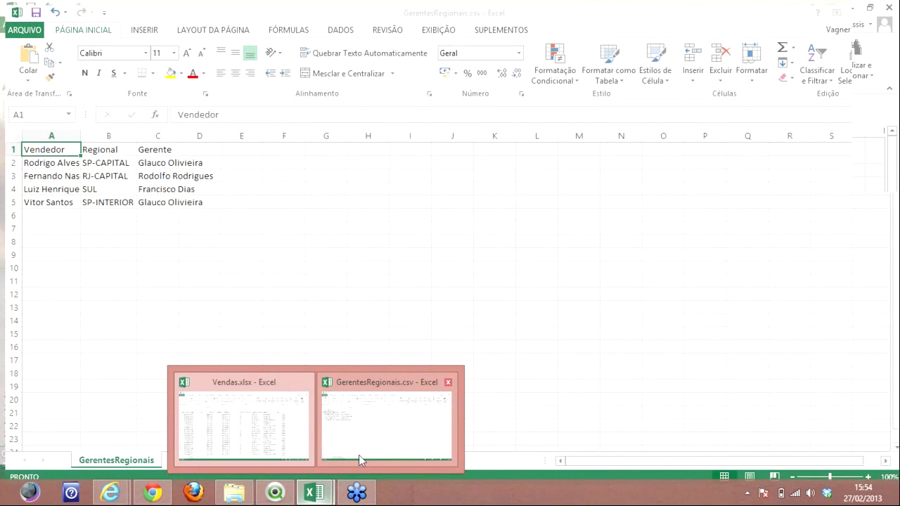
{"action": "left_click", "coordinate": [359, 455]}
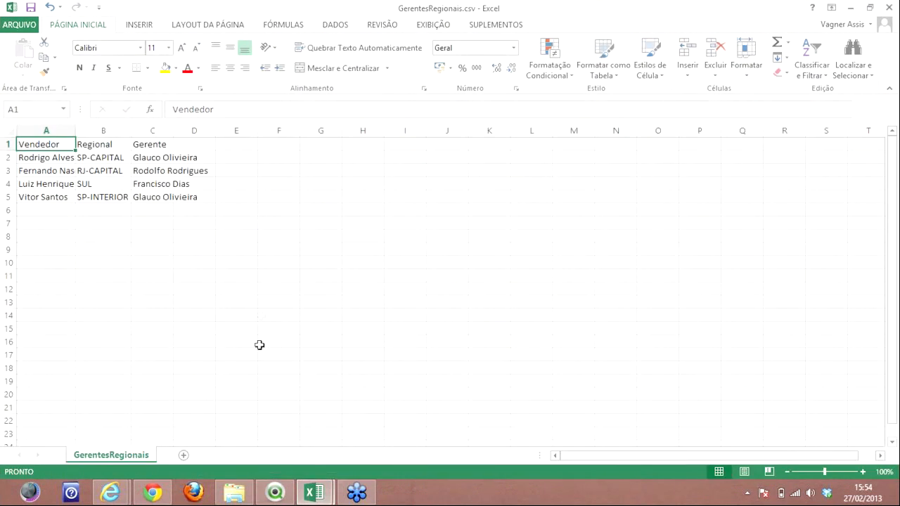
{"action": "left_click_drag", "start_coordinate": [117, 152], "coordinate": [113, 198]}
{"action": "left_click_drag", "start_coordinate": [159, 157], "coordinate": [142, 198]}
{"action": "left_click_drag", "start_coordinate": [33, 160], "coordinate": [32, 191]}
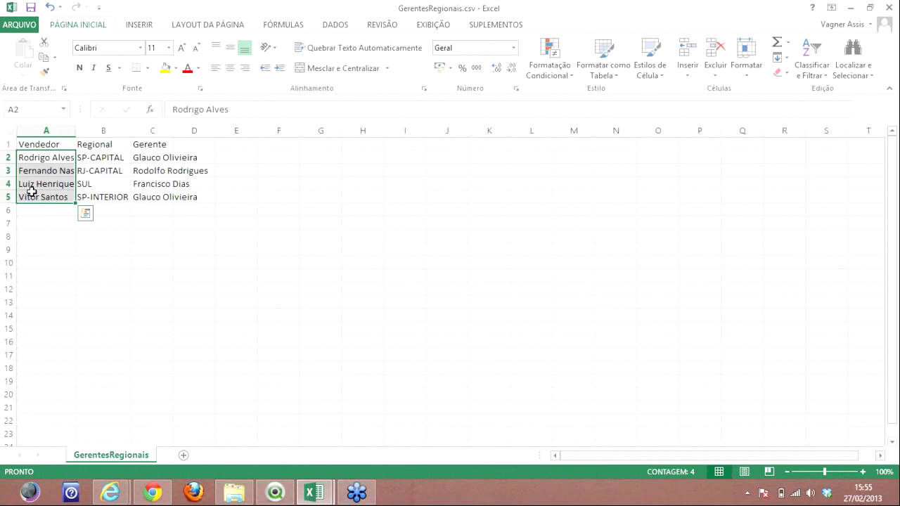
{"action": "left_click", "coordinate": [52, 142]}
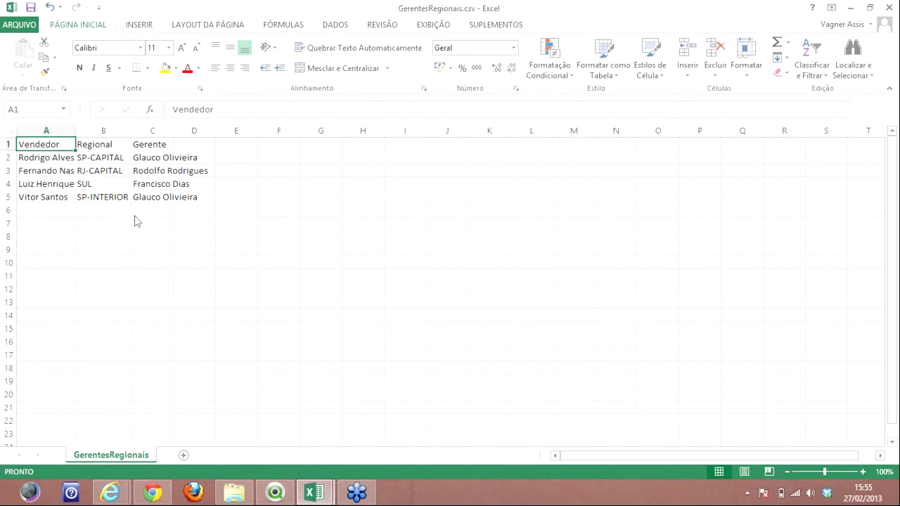
{"action": "key", "text": "alt+Tab"}
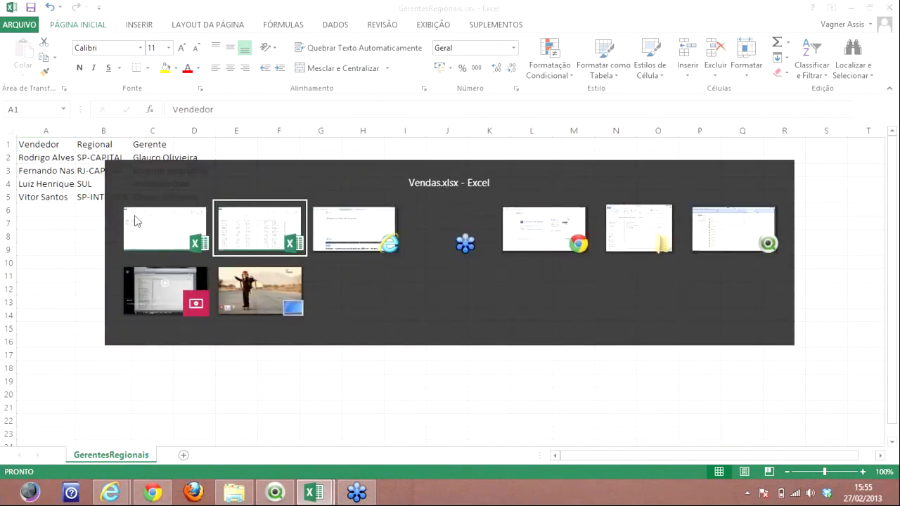
{"action": "left_click", "coordinate": [613, 144]}
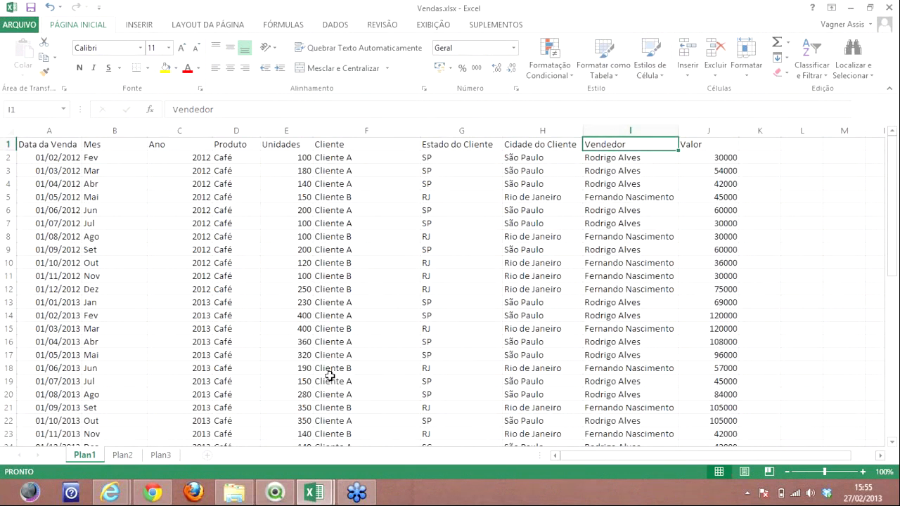
- Switch to QlikView and create a new blank document without using the data source wizard
{"action": "left_click", "coordinate": [276, 492]}
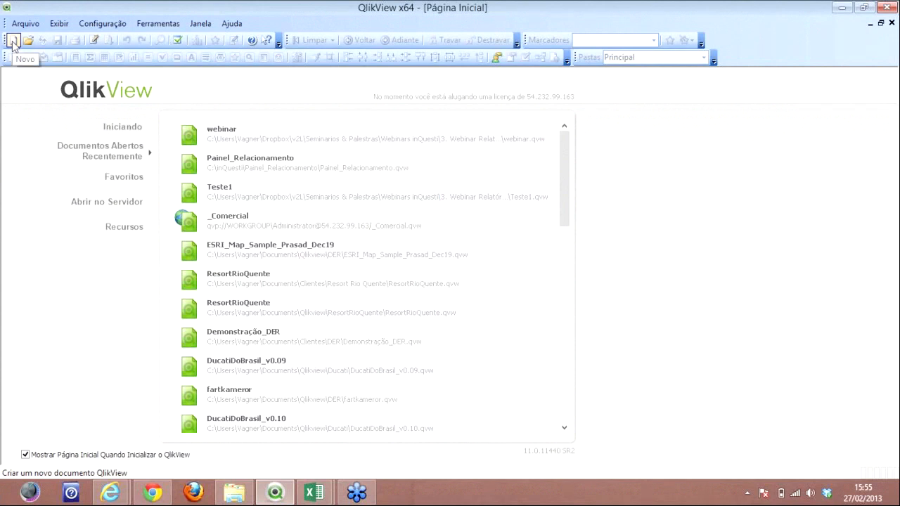
{"action": "left_click", "coordinate": [12, 40]}
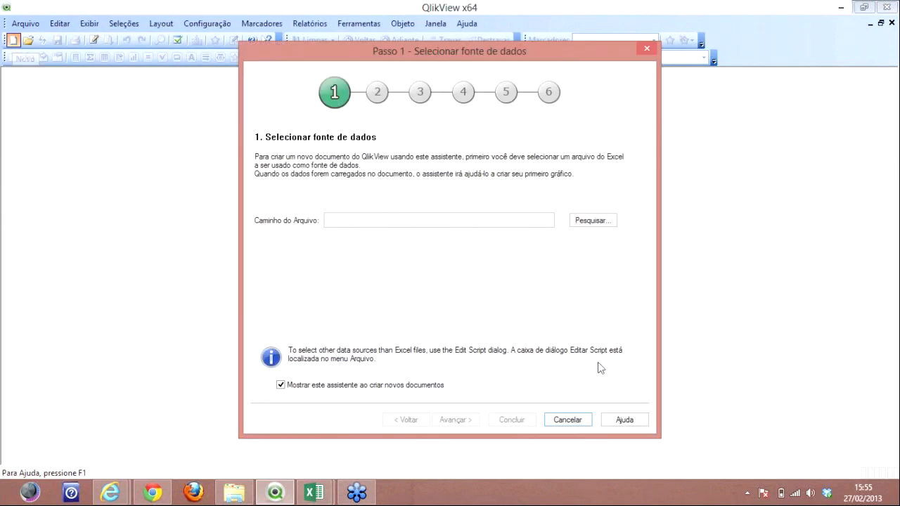
{"action": "left_click", "coordinate": [568, 420]}
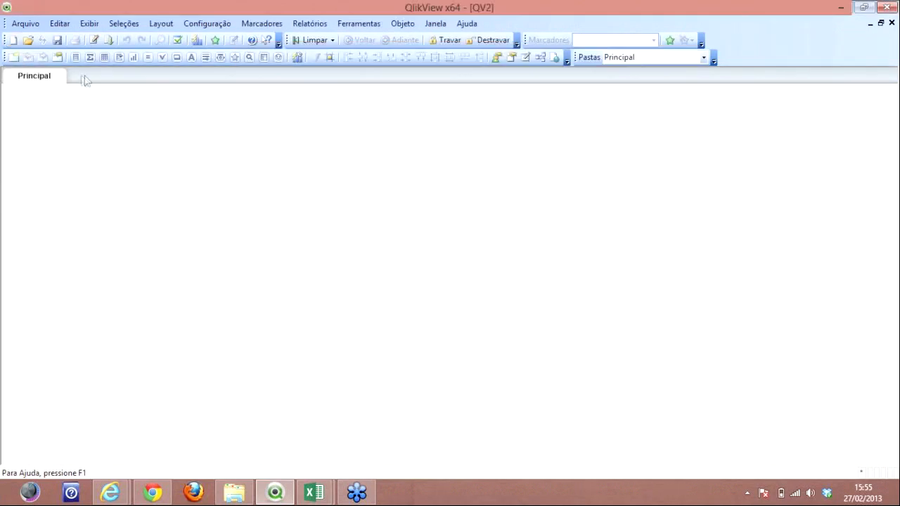
- Add a load statement for GerentesRegionais.csv to the document's script, using the embedded labels (Rótulos Incluídos) as field names
{"action": "left_click", "coordinate": [94, 41]}
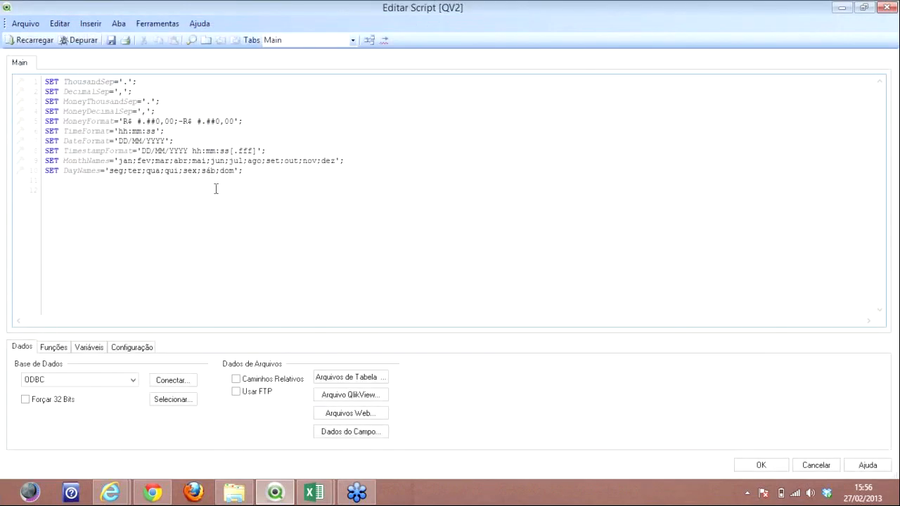
{"action": "left_click", "coordinate": [375, 376]}
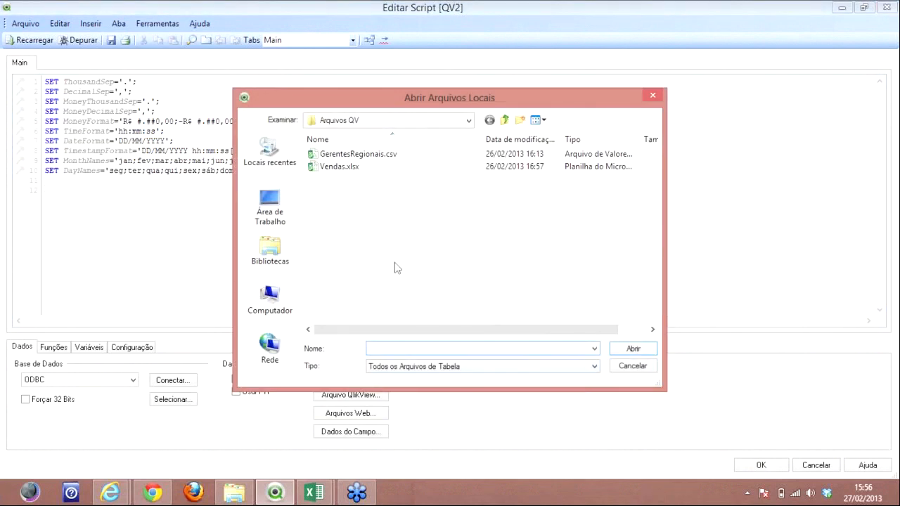
{"action": "left_click", "coordinate": [353, 156]}
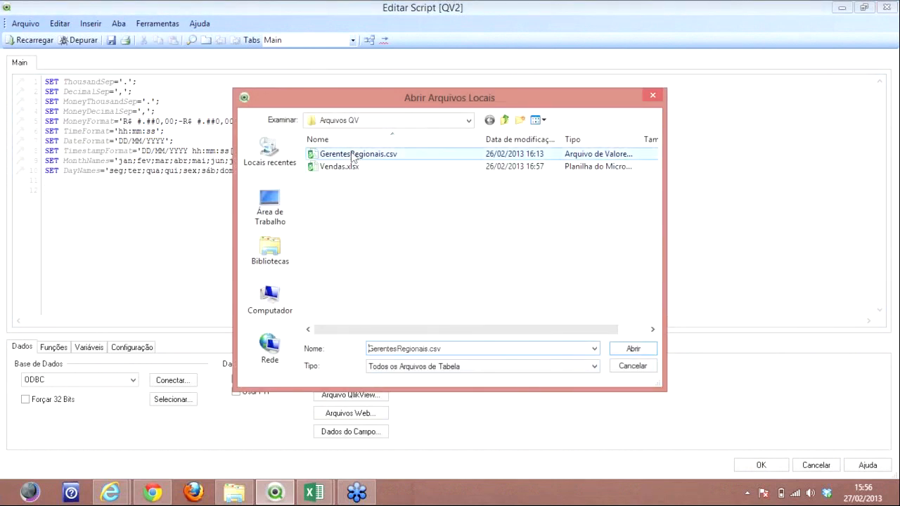
{"action": "left_click", "coordinate": [633, 351]}
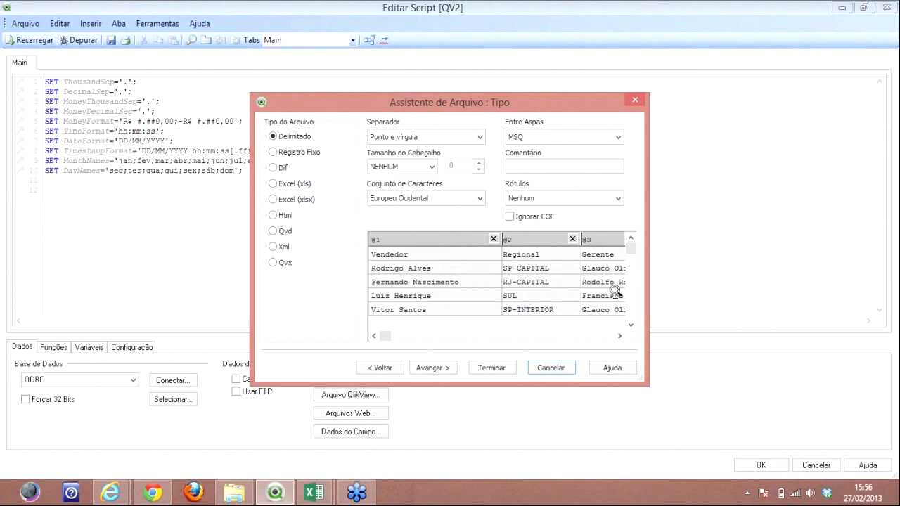
{"action": "left_click", "coordinate": [618, 199]}
{"action": "left_click", "coordinate": [603, 221]}
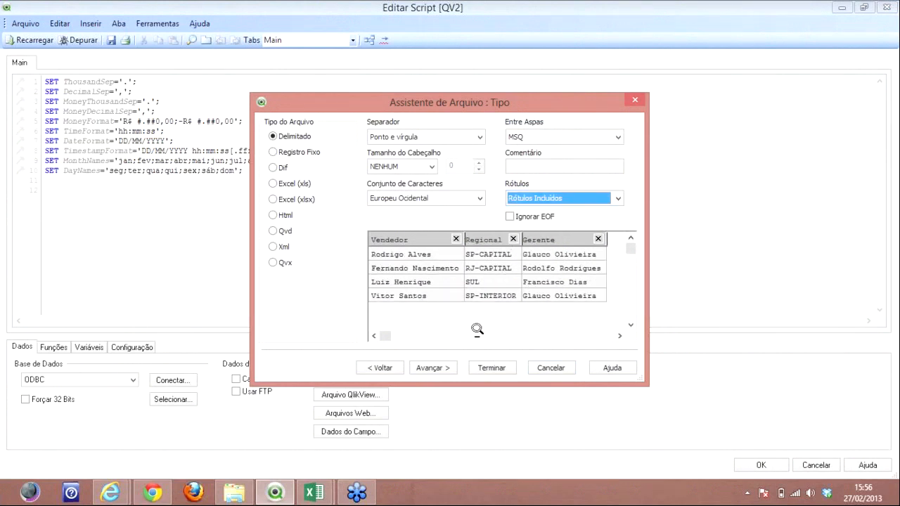
{"action": "left_click", "coordinate": [489, 371]}
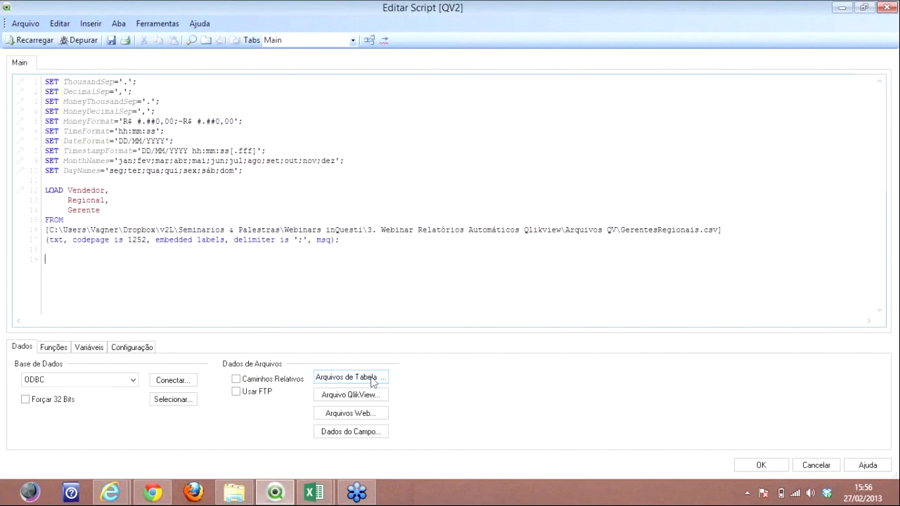
- Add a load statement for sheet Plan1 of Vendas.xlsx to the script, with the embedded labels (Rótulos Incluídos) as field names
{"action": "left_click", "coordinate": [373, 380]}
{"action": "left_click", "coordinate": [340, 166]}
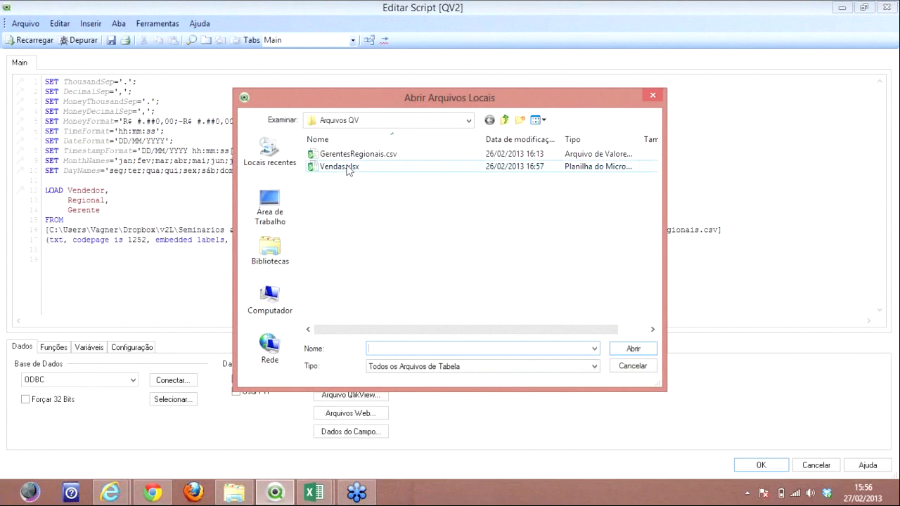
{"action": "left_click", "coordinate": [632, 349]}
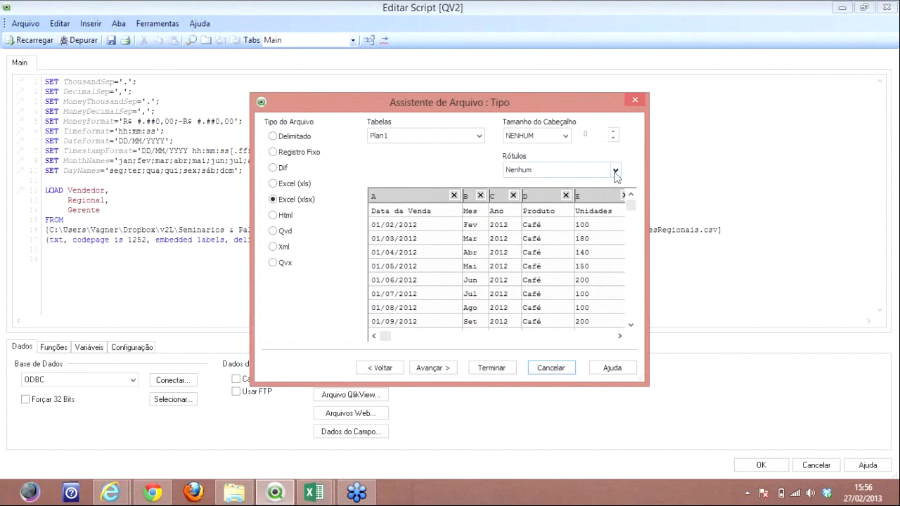
{"action": "left_click", "coordinate": [615, 170]}
{"action": "left_click", "coordinate": [608, 194]}
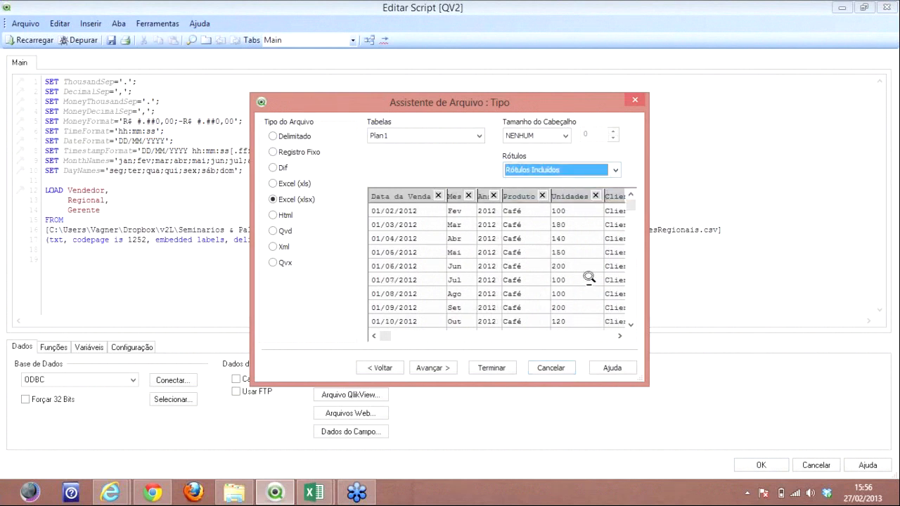
{"action": "left_click", "coordinate": [496, 370]}
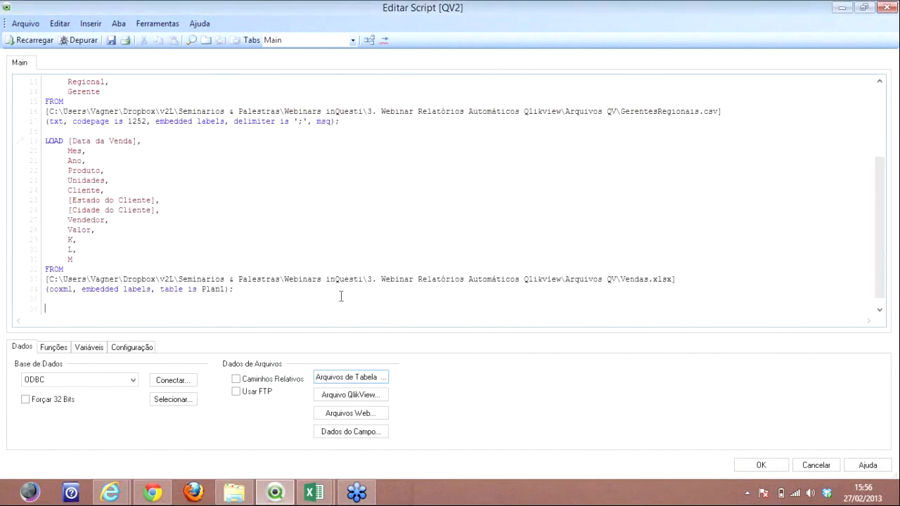
- Reload the script and save the document as Webinar2 in the Arquivos QV folder
{"action": "left_click", "coordinate": [15, 44]}
{"action": "left_click", "coordinate": [427, 274]}
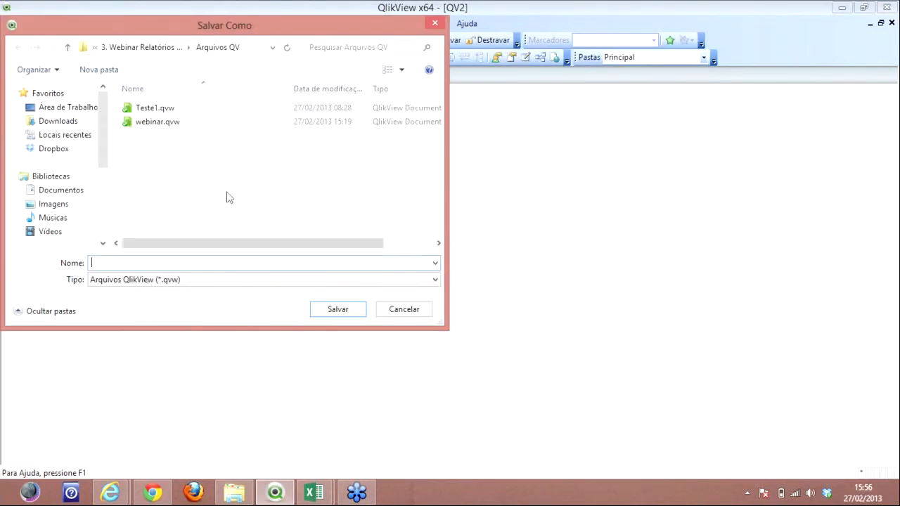
{"action": "type", "text": "Webn"}
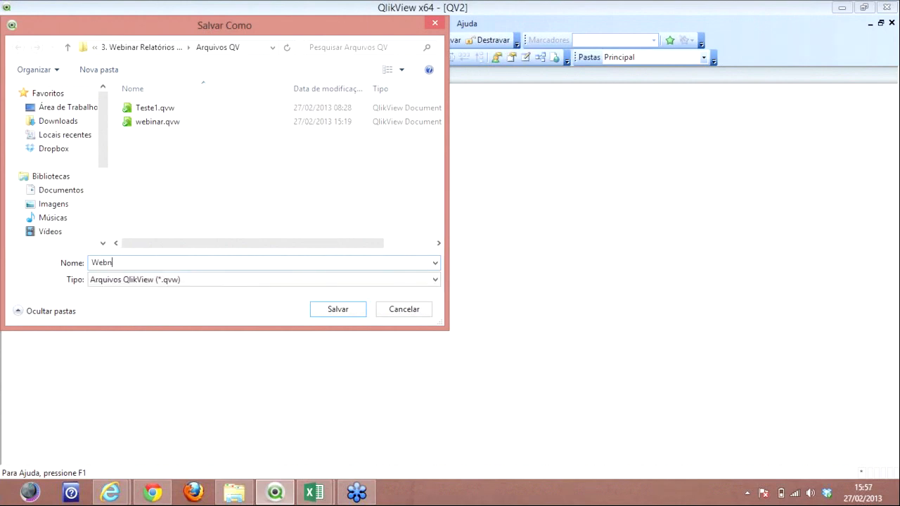
{"action": "key", "text": "BackSpace"}
{"action": "type", "text": "inar"}
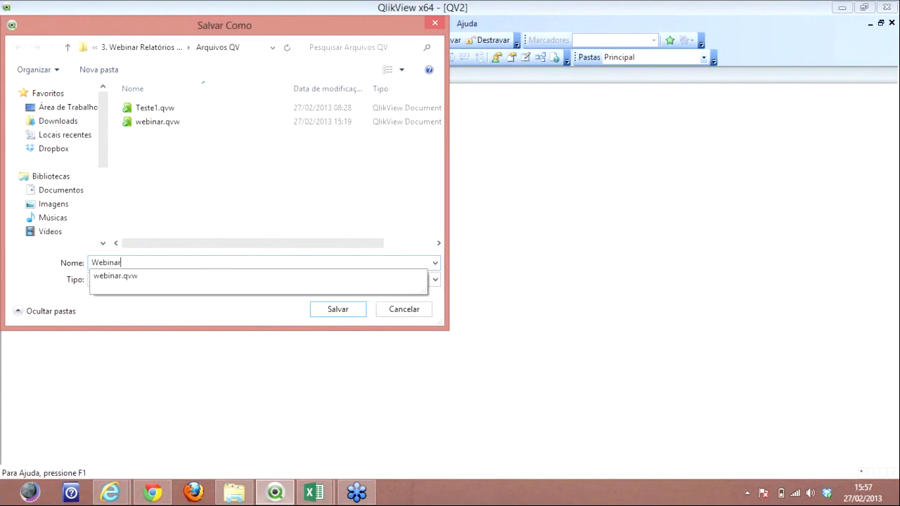
{"action": "type", "text": "2"}
{"action": "left_click", "coordinate": [336, 314]}
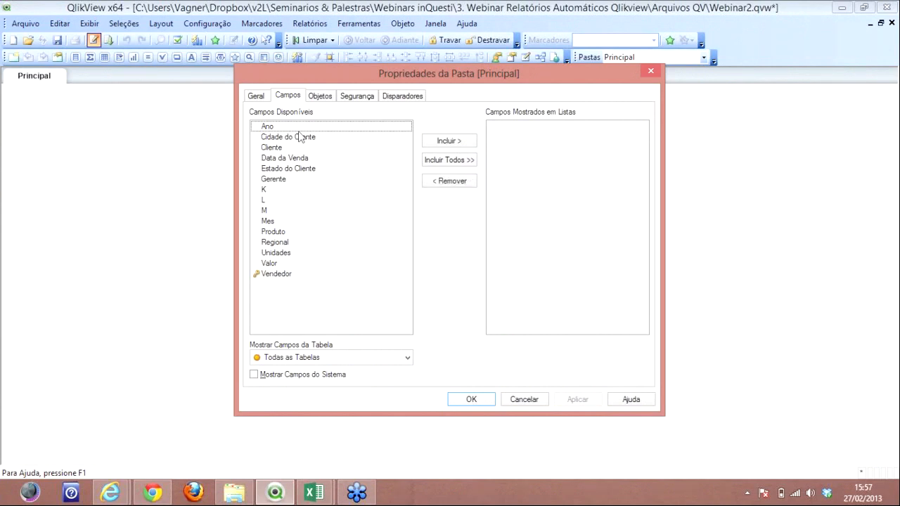
- Add the Gerente and Regional fields to the Principal sheet as list boxes
{"action": "left_click", "coordinate": [298, 178]}
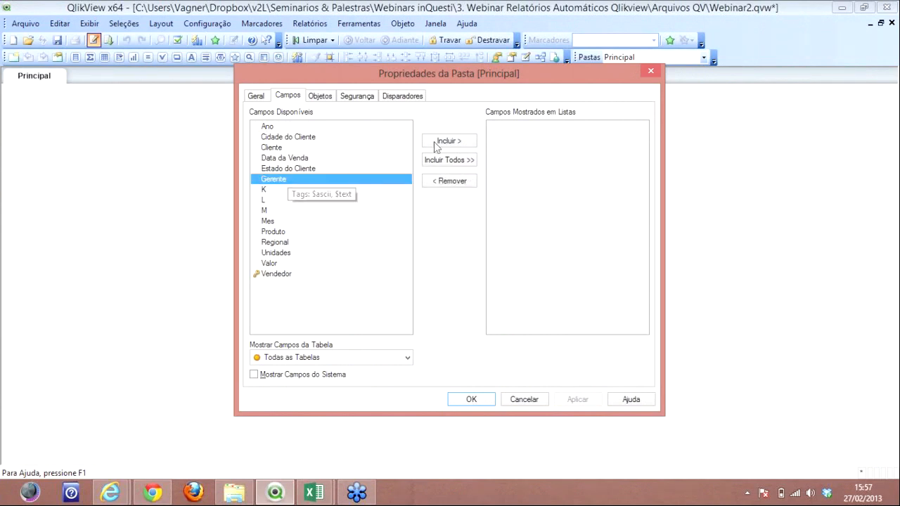
{"action": "left_click", "coordinate": [436, 141]}
{"action": "left_click", "coordinate": [300, 232]}
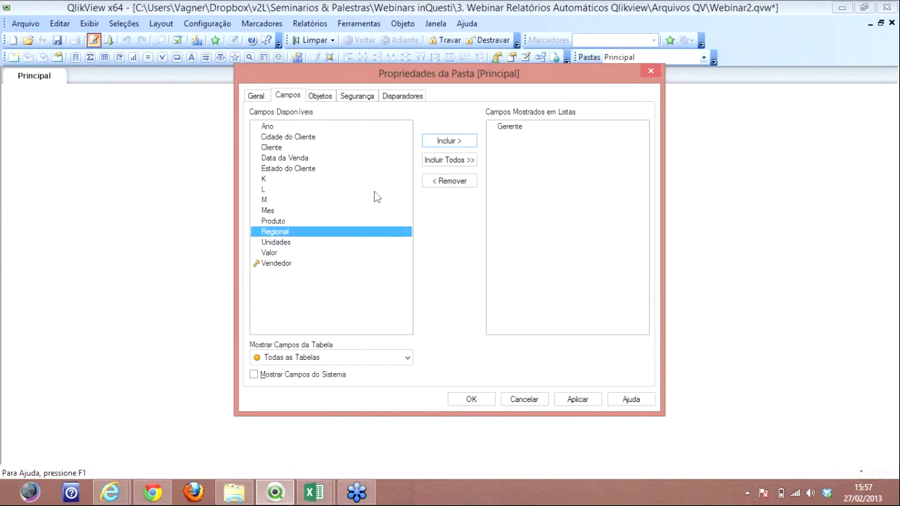
{"action": "left_click", "coordinate": [435, 145]}
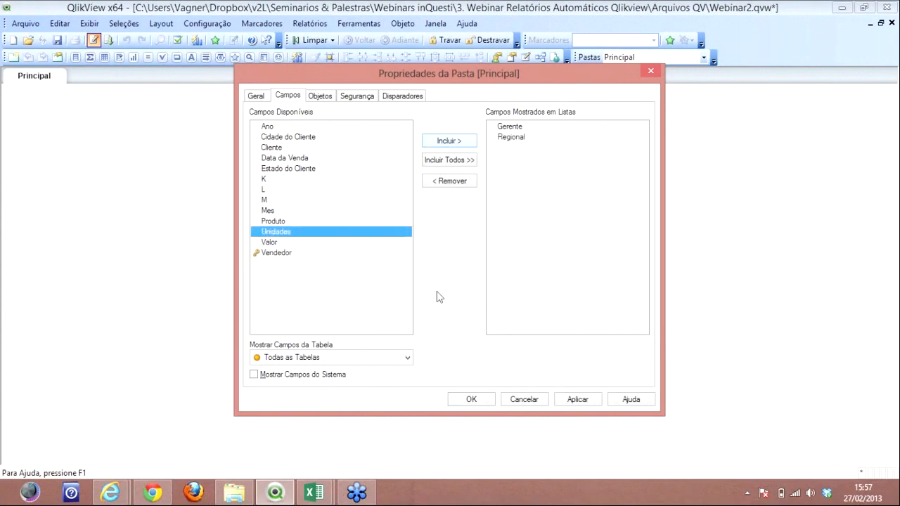
{"action": "left_click", "coordinate": [471, 399]}
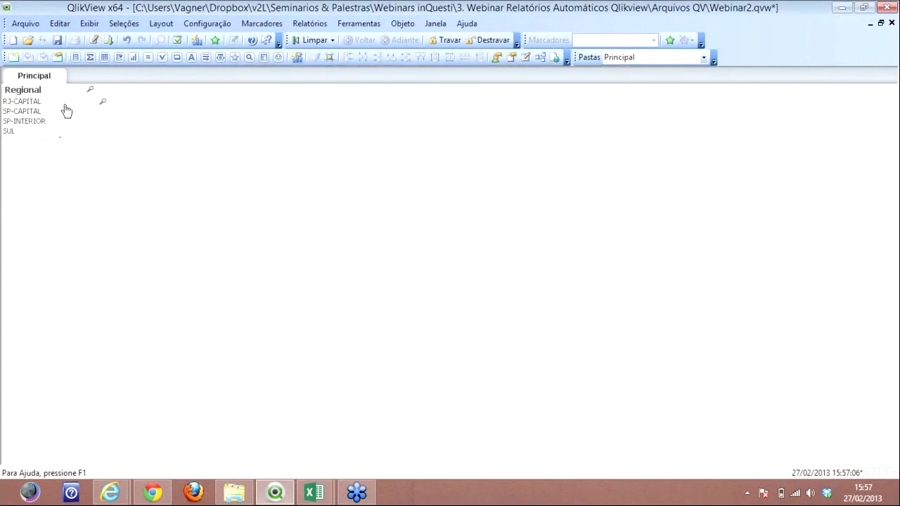
- Arrange the Gerente list box above the Regional list box on the sheet and save the document
{"action": "left_click_drag", "start_coordinate": [60, 96], "coordinate": [68, 166]}
{"action": "left_click_drag", "start_coordinate": [80, 110], "coordinate": [98, 118]}
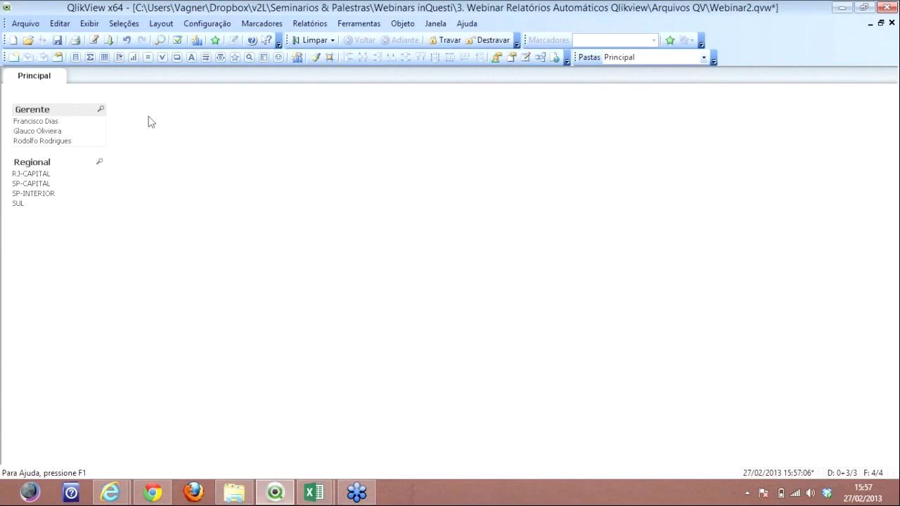
{"action": "left_click", "coordinate": [59, 41]}
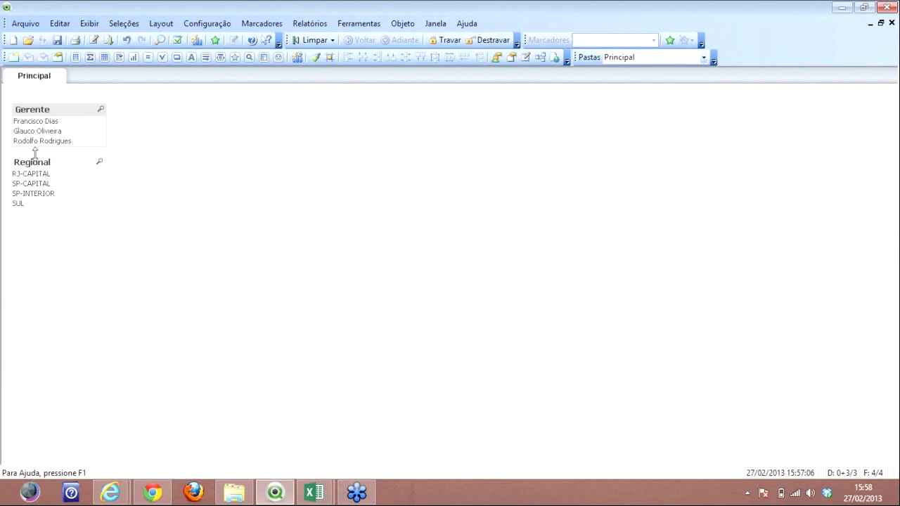
- Test the filtering by selecting two different managers in turn in the Gerente list, clear the selections and save the document
{"action": "left_click", "coordinate": [75, 132]}
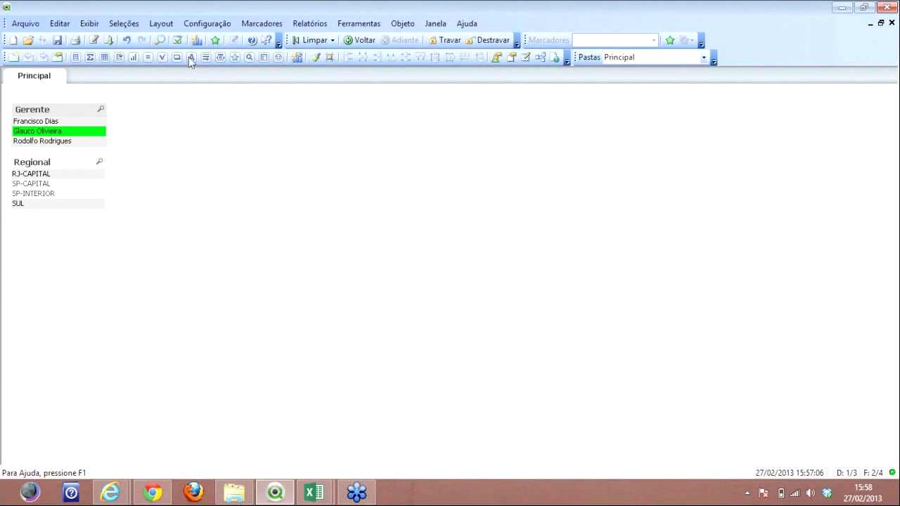
{"action": "left_click", "coordinate": [42, 122]}
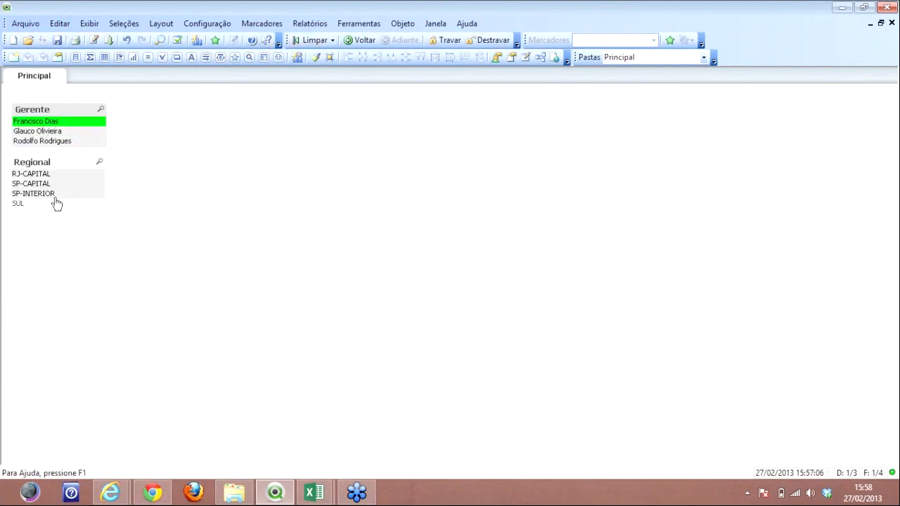
{"action": "left_click", "coordinate": [310, 40]}
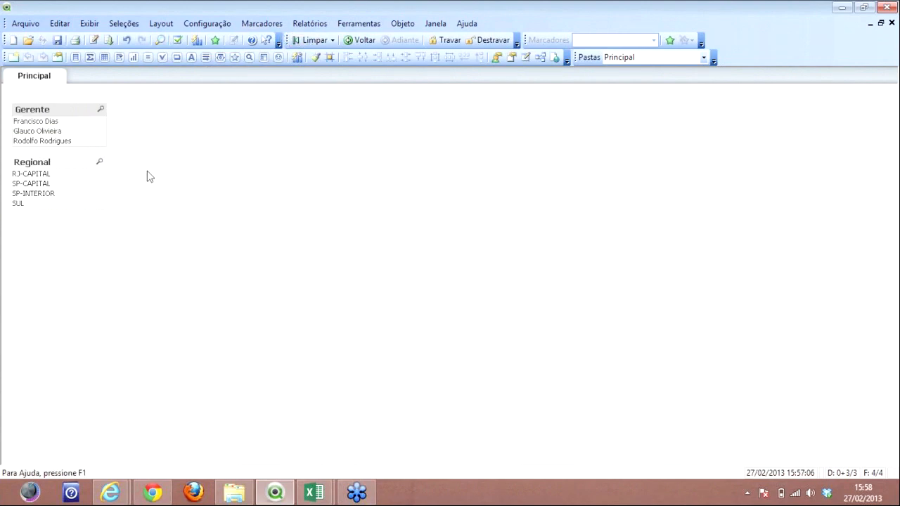
{"action": "left_click", "coordinate": [57, 40]}
- Switch to the Prezi presentation in the browser and advance it to the slide Criando gráficos e tabelas
{"action": "key", "text": "alt+Tab"}
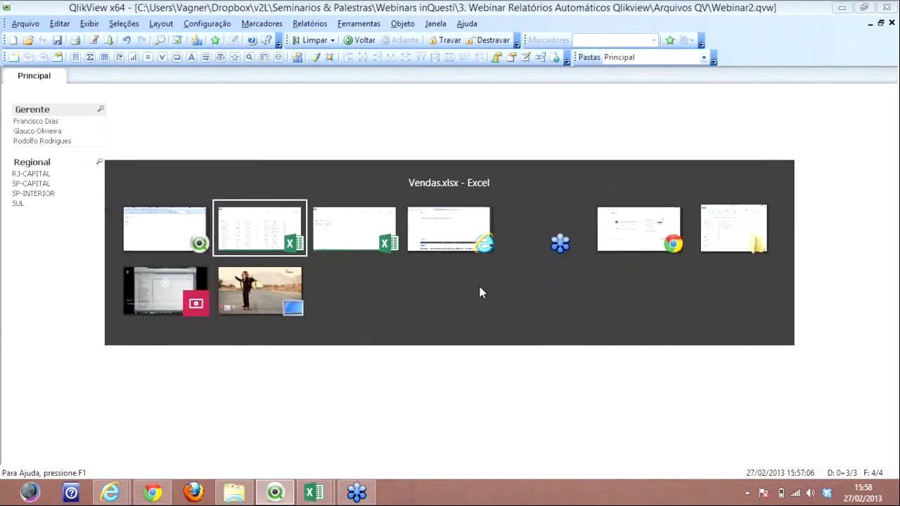
{"action": "key", "text": "alt+shift+Tab"}
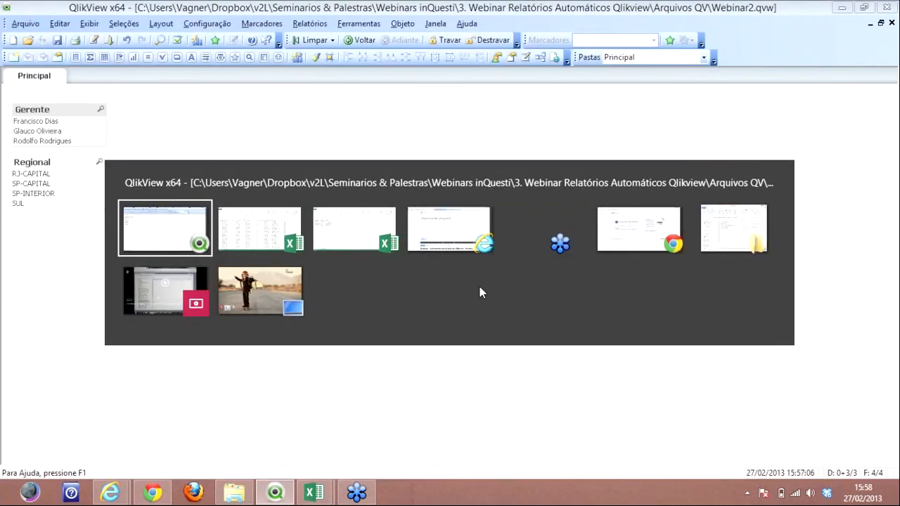
{"action": "key", "text": "alt+shift+Tab"}
{"action": "key", "text": "alt+shift+Tab"}
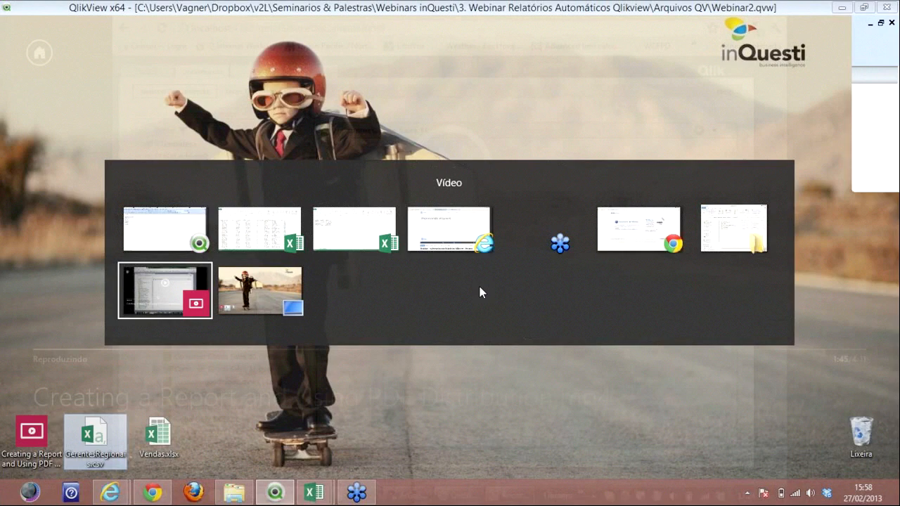
{"action": "key", "text": "alt+shift+Tab"}
{"action": "key", "text": "alt+shift+Tab"}
{"action": "key", "text": "alt+shift+Tab"}
{"action": "key", "text": "alt+shift+Tab"}
{"action": "left_click", "coordinate": [519, 389]}
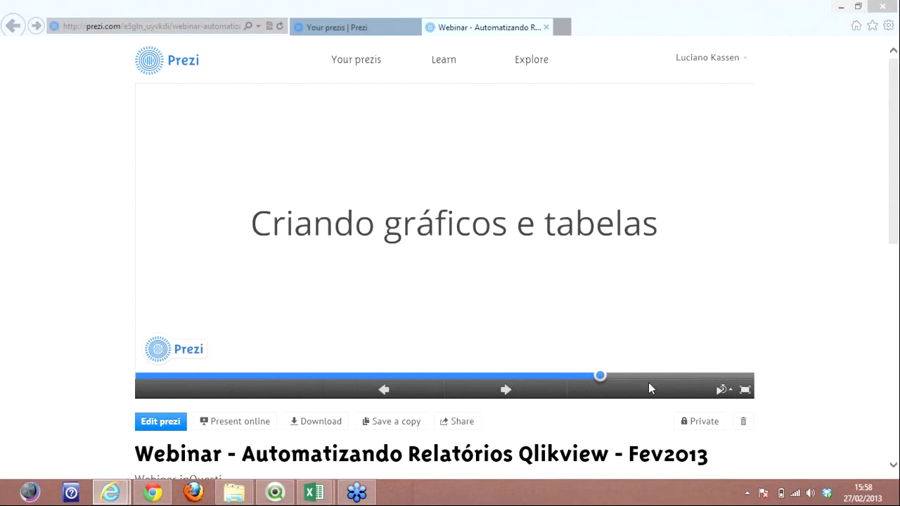
- Return to QlikView and start a new bar chart with the window title Faturamento on the Principal sheet
{"action": "left_click", "coordinate": [276, 490]}
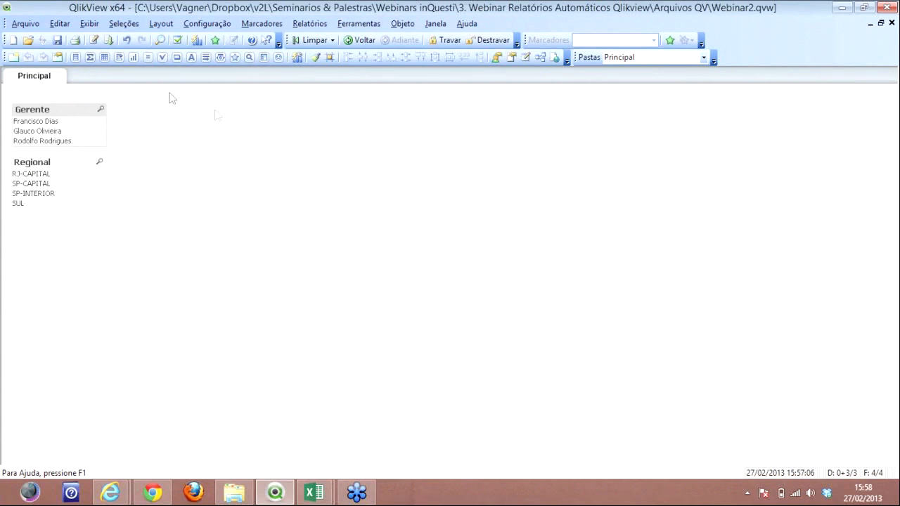
{"action": "left_click", "coordinate": [133, 58]}
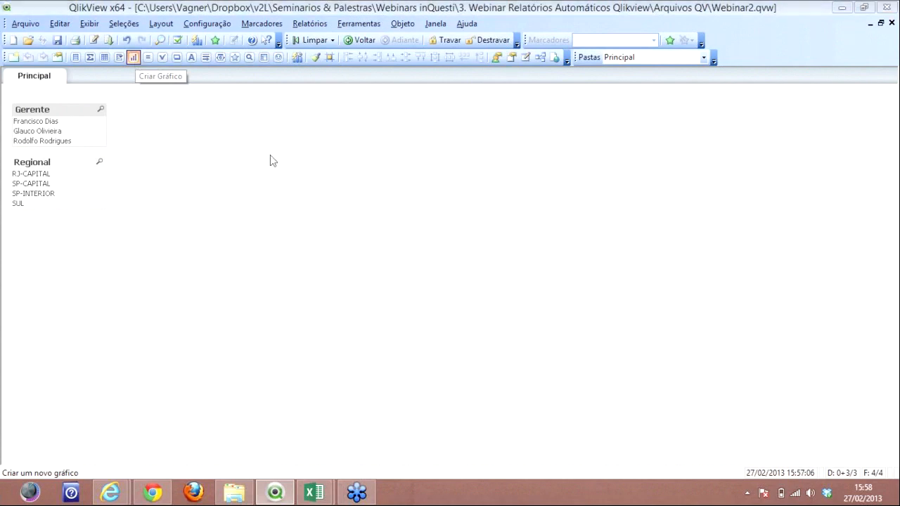
{"action": "type", "text": "Fatu"}
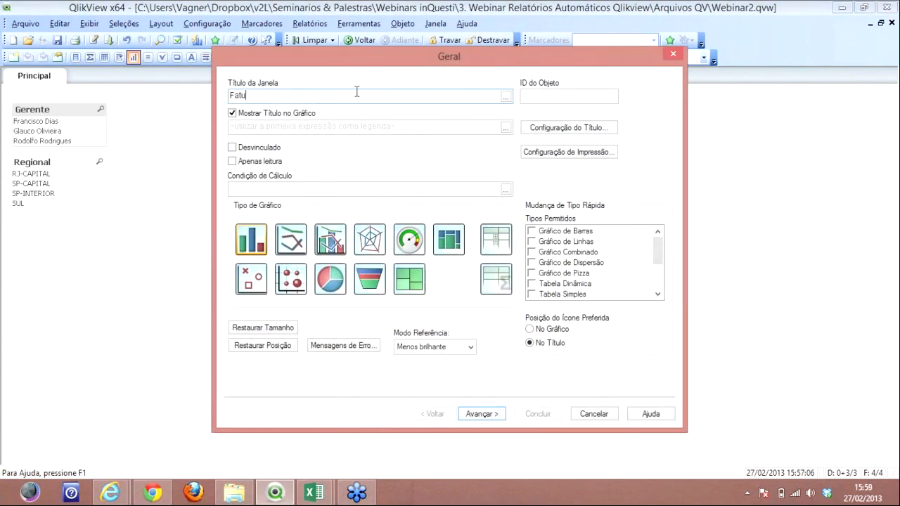
{"action": "type", "text": "ramento"}
{"action": "left_click", "coordinate": [255, 240]}
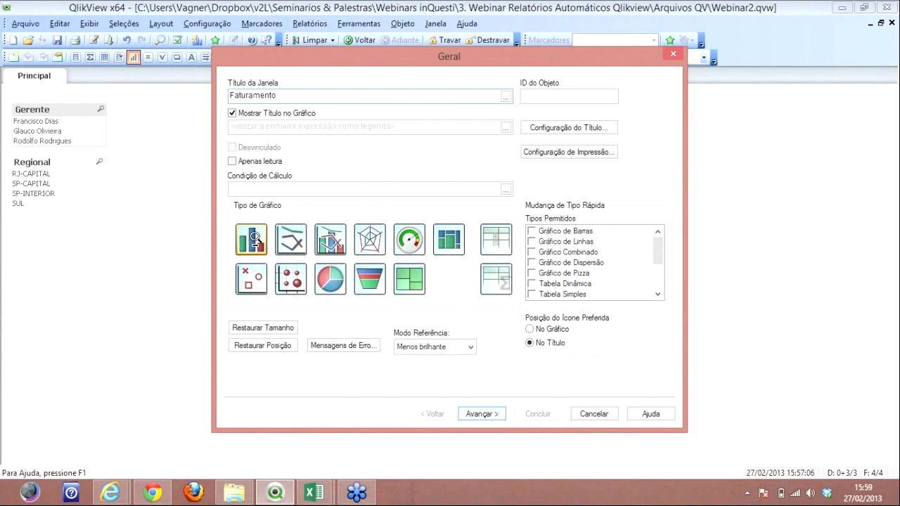
{"action": "left_click", "coordinate": [481, 414]}
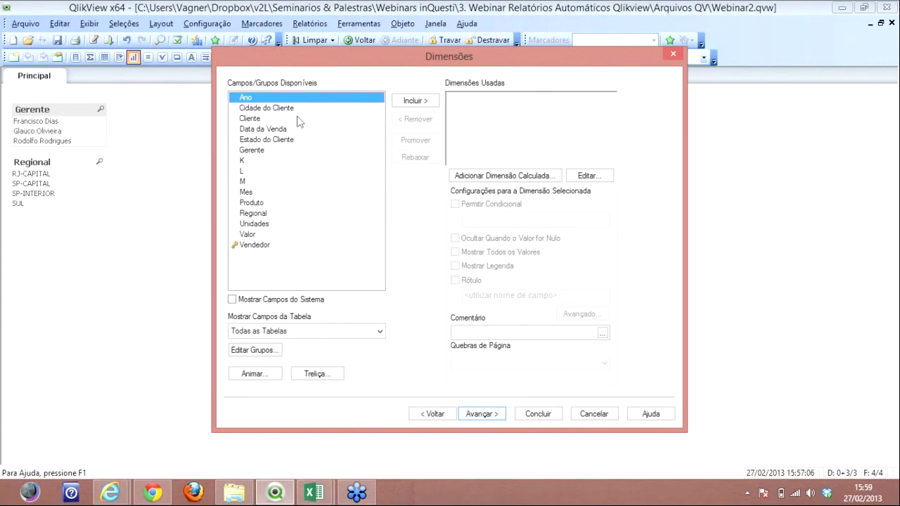
- Add Ano and Mes as the dimensions of the Faturamento chart, in that order
{"action": "left_click", "coordinate": [412, 104]}
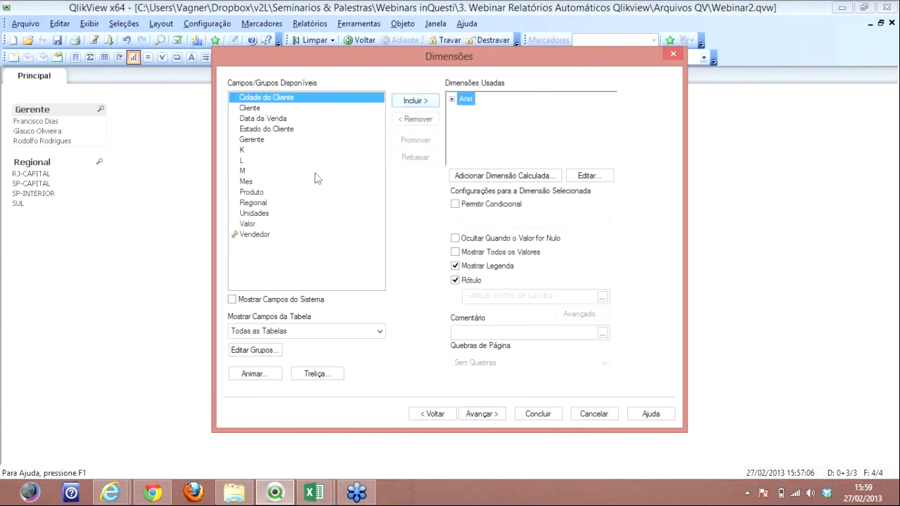
{"action": "left_click", "coordinate": [281, 185]}
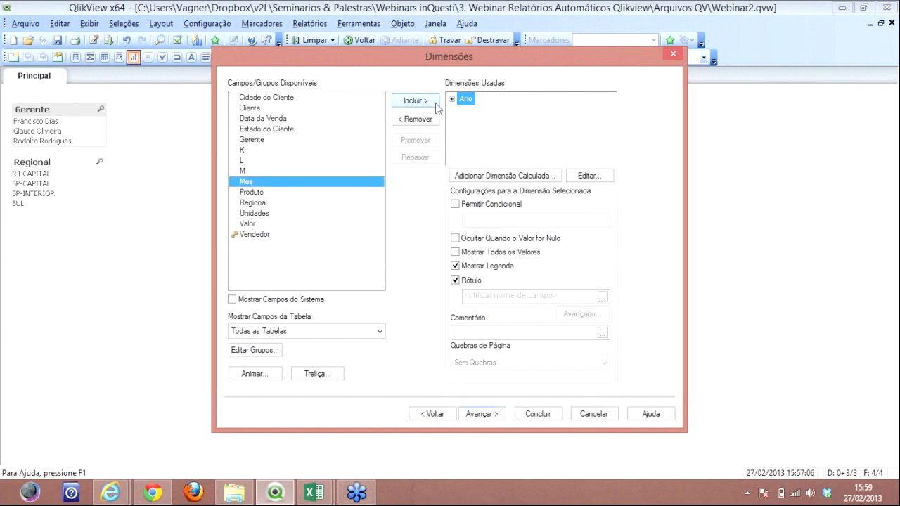
{"action": "left_click", "coordinate": [426, 104]}
{"action": "left_click", "coordinate": [481, 414]}
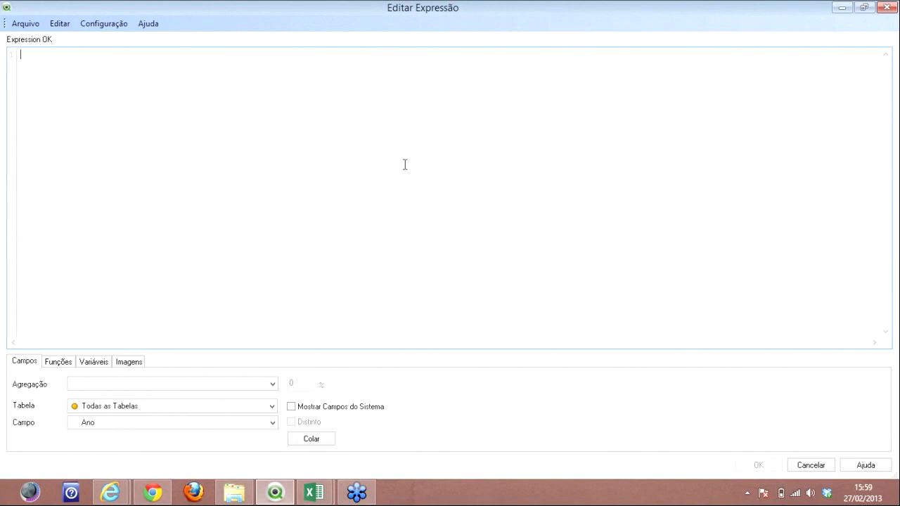
- Define the chart expression as =SUM(Valor) and finish the Faturamento bar chart
{"action": "type", "text": "="}
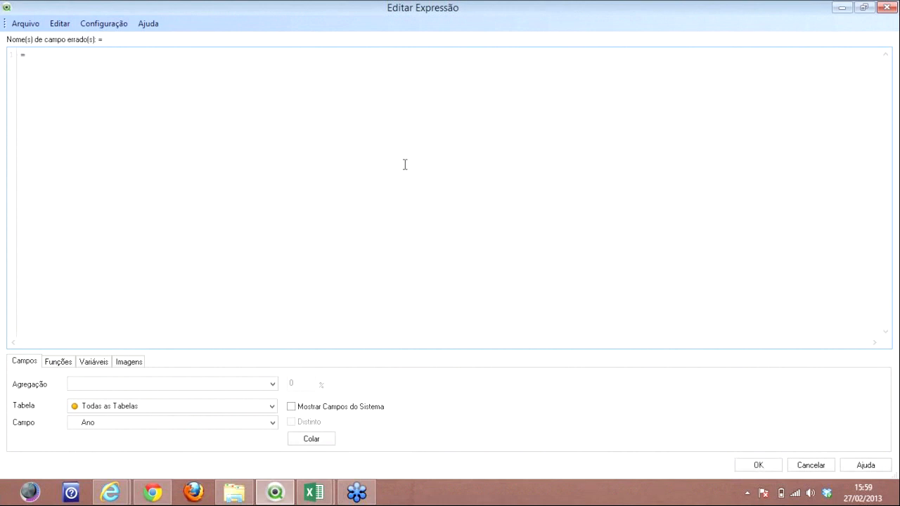
{"action": "type", "text": "SUM("}
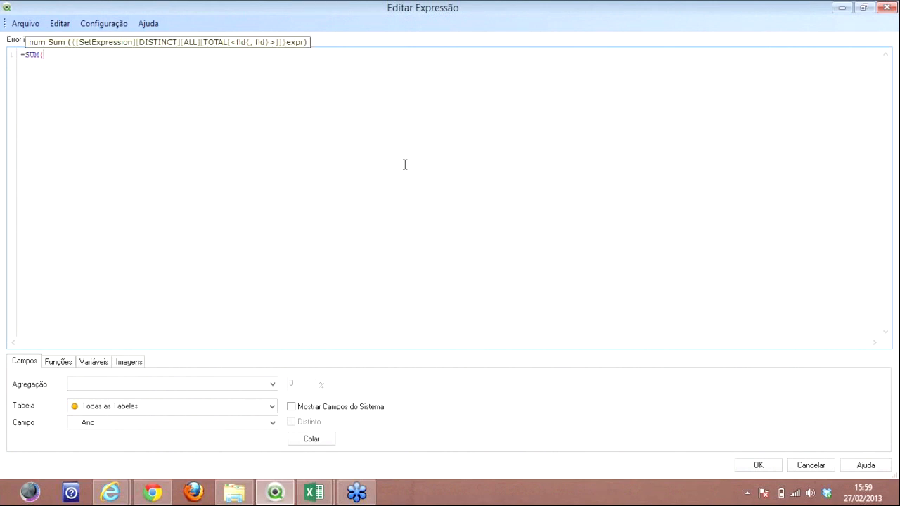
{"action": "type", "text": "va"}
{"action": "key", "text": "Return"}
{"action": "type", "text": ")"}
{"action": "left_click", "coordinate": [759, 465]}
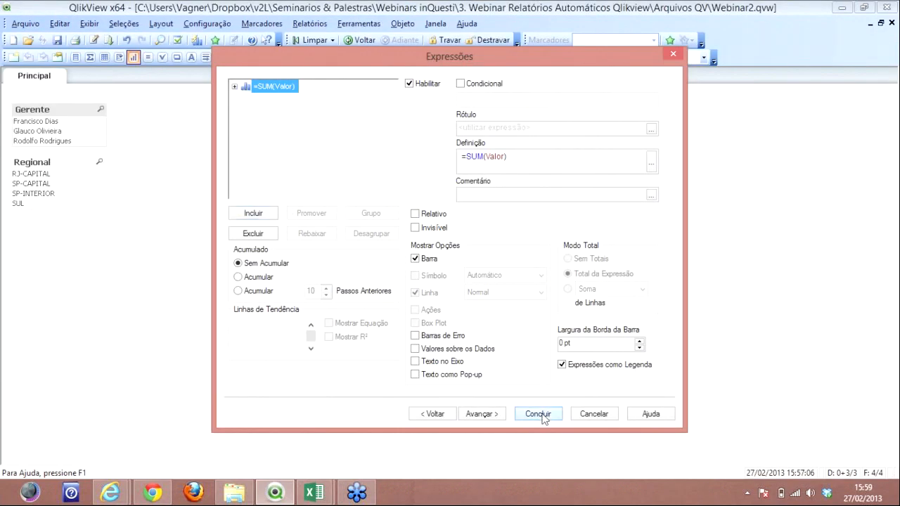
{"action": "left_click", "coordinate": [538, 413]}
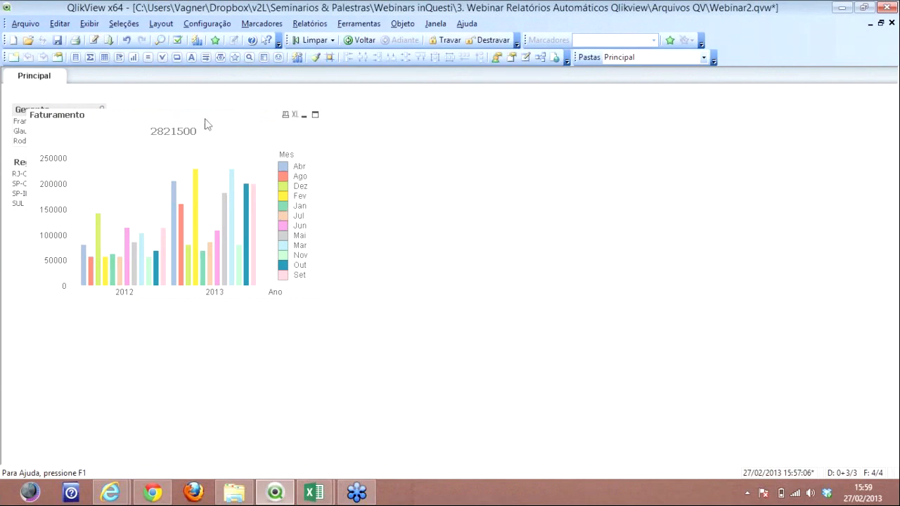
- Place the Faturamento chart beside the list boxes, widen it across the sheet and save the document
{"action": "left_click_drag", "start_coordinate": [203, 121], "coordinate": [356, 106]}
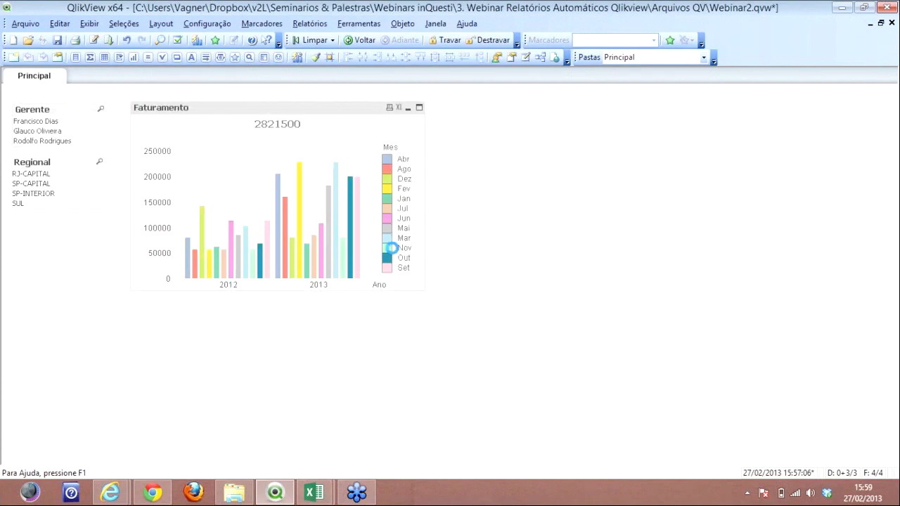
{"action": "left_click_drag", "start_coordinate": [421, 291], "coordinate": [776, 262]}
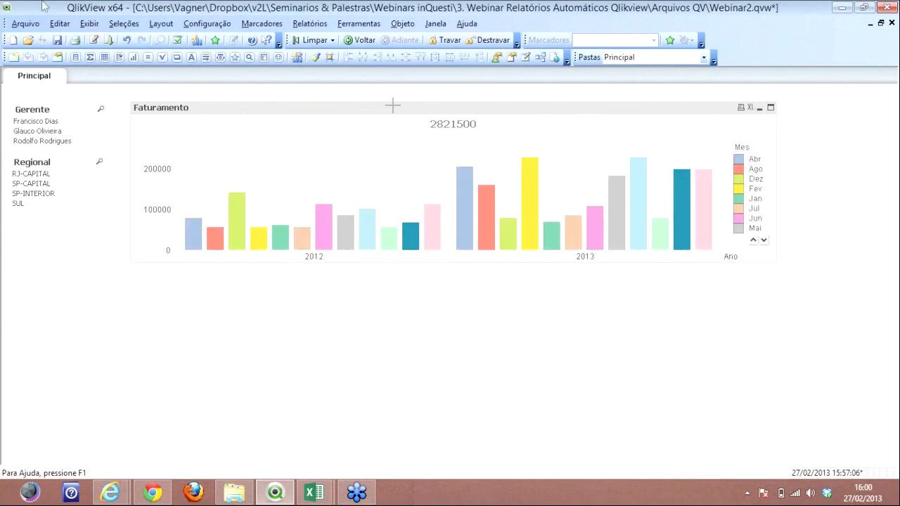
{"action": "left_click", "coordinate": [59, 40]}
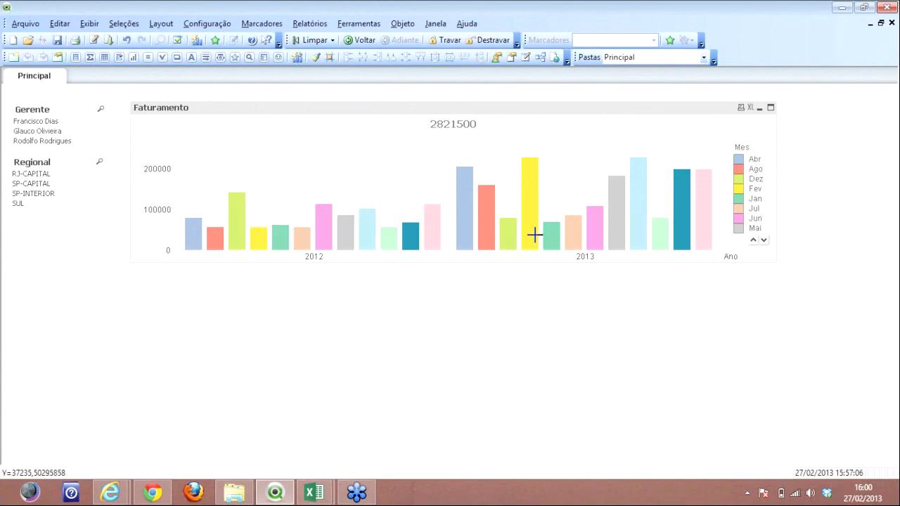
{"action": "mouse_move", "coordinate": [535, 234]}
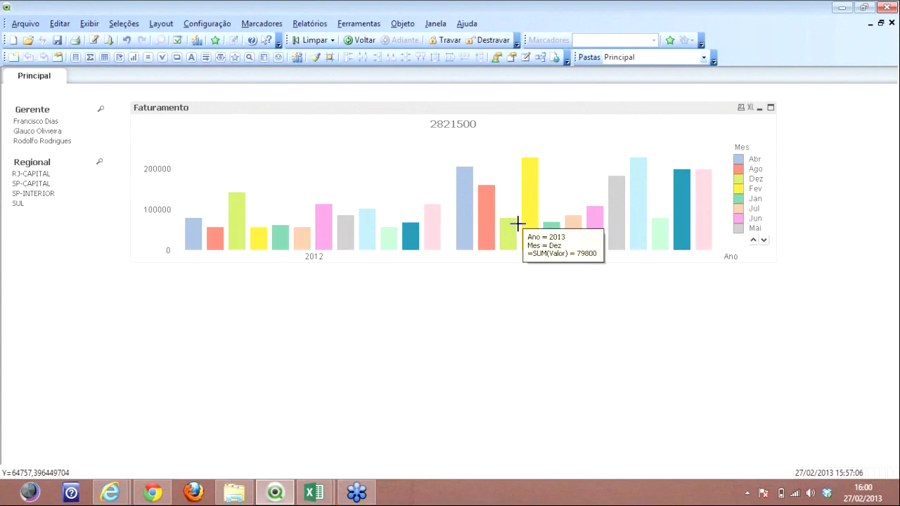
- Start a new pie chart titled Faturamento por Estado on the sheet, with Estado do Cliente as its dimension
{"action": "right_click", "coordinate": [255, 305]}
{"action": "mouse_move", "coordinate": [349, 343]}
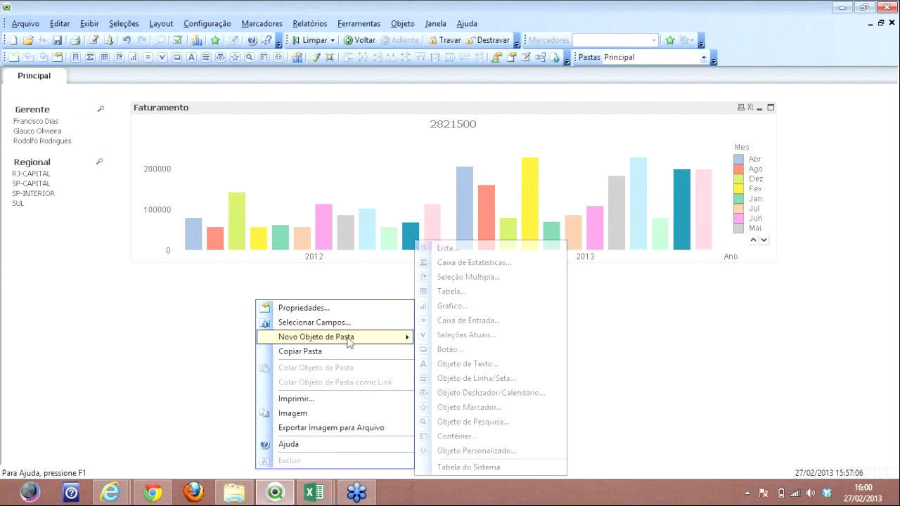
{"action": "left_click", "coordinate": [494, 310]}
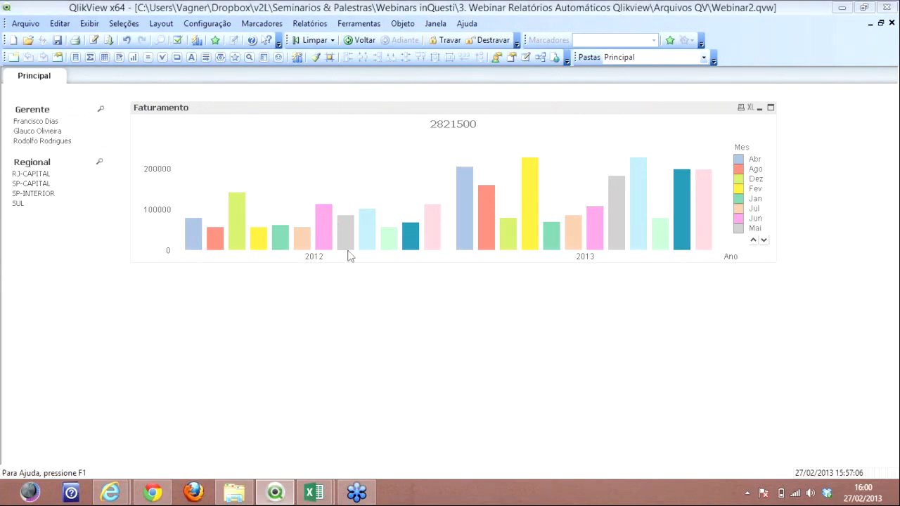
{"action": "type", "text": "Fat"}
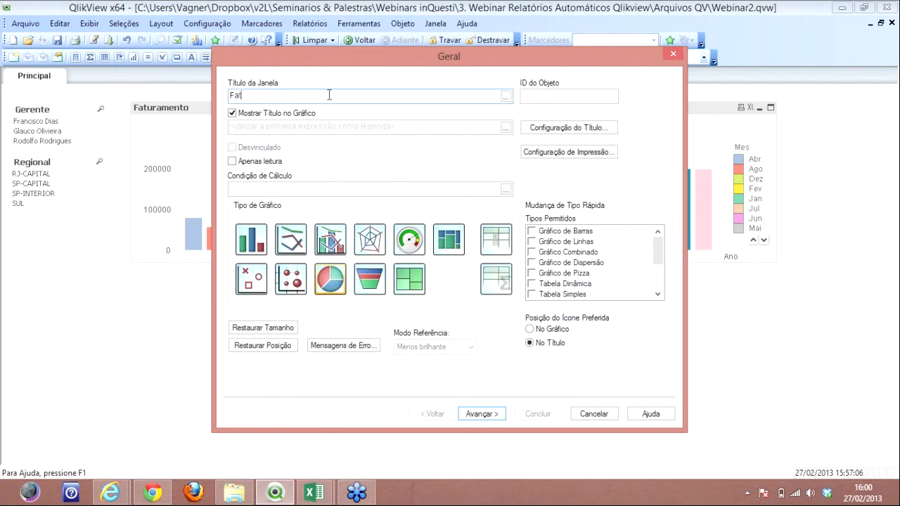
{"action": "type", "text": "uramento por Estado"}
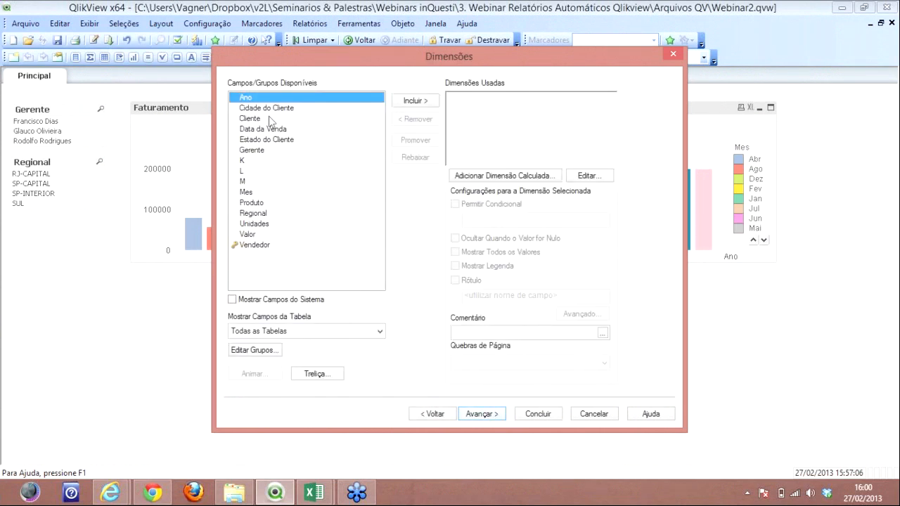
{"action": "left_click", "coordinate": [267, 143]}
{"action": "left_click", "coordinate": [416, 100]}
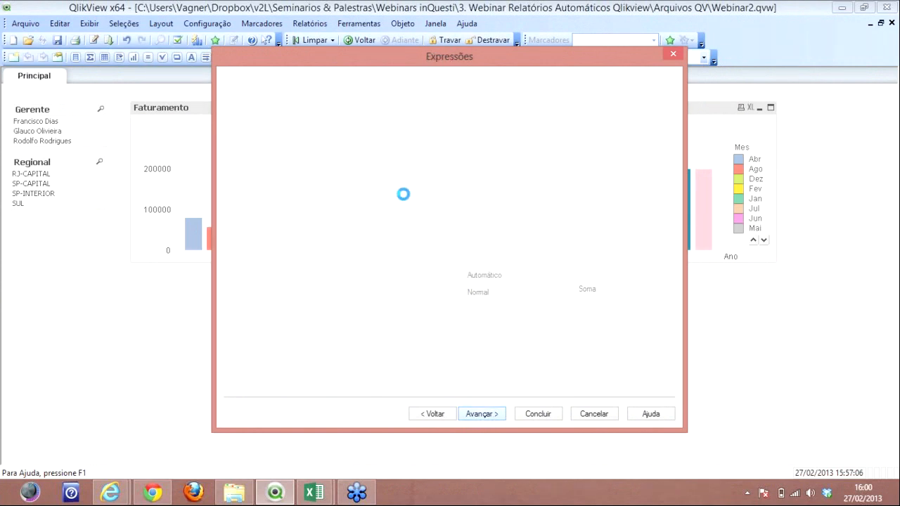
- Complete the pie chart with the expression =SUM(Valor) and place it below the Faturamento chart, aligned with its left edge
{"action": "type", "text": "="}
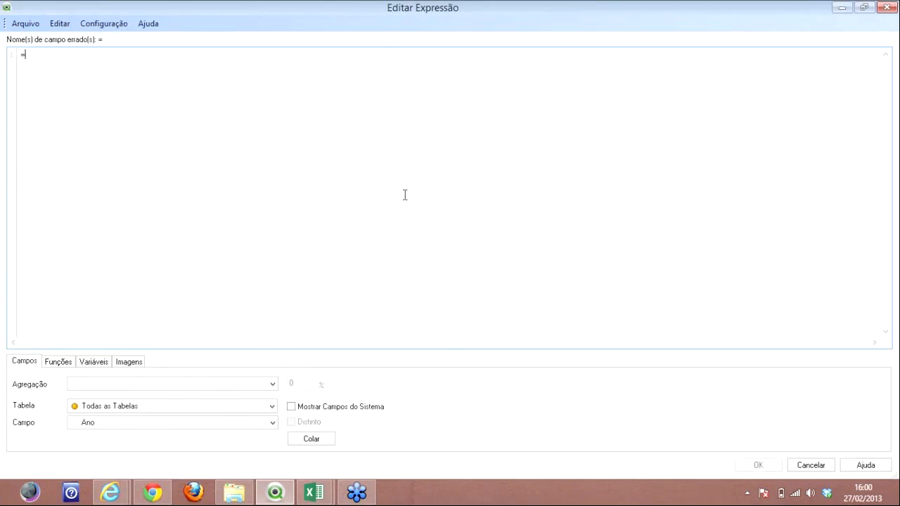
{"action": "type", "text": "SUM("}
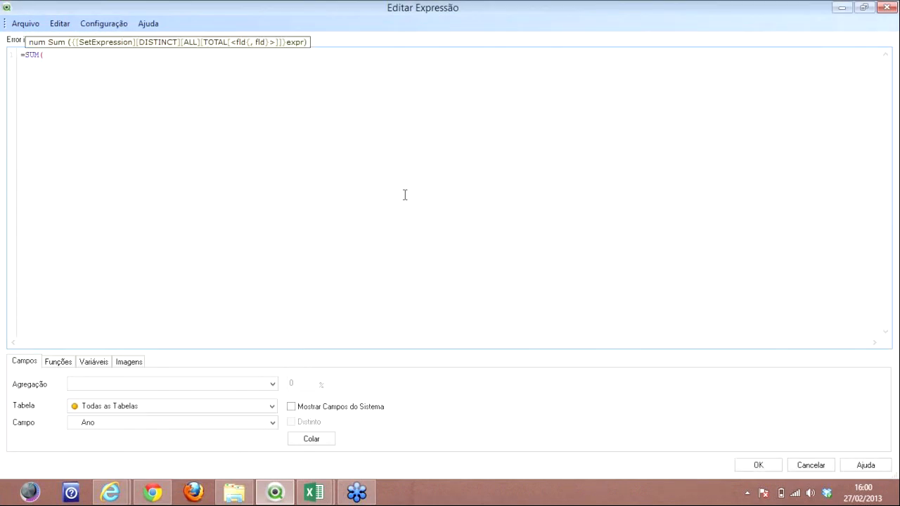
{"action": "type", "text": "va"}
{"action": "left_click", "coordinate": [759, 466]}
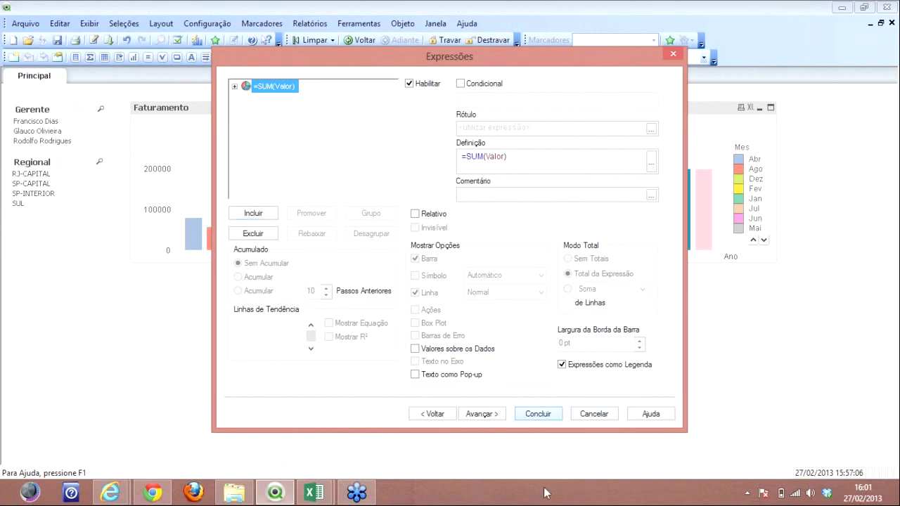
{"action": "left_click", "coordinate": [538, 414]}
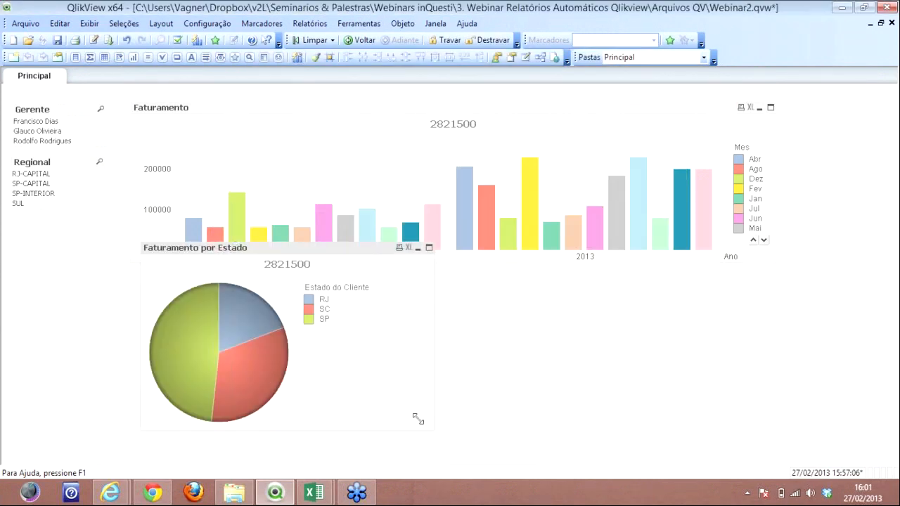
{"action": "left_click_drag", "start_coordinate": [301, 250], "coordinate": [288, 282]}
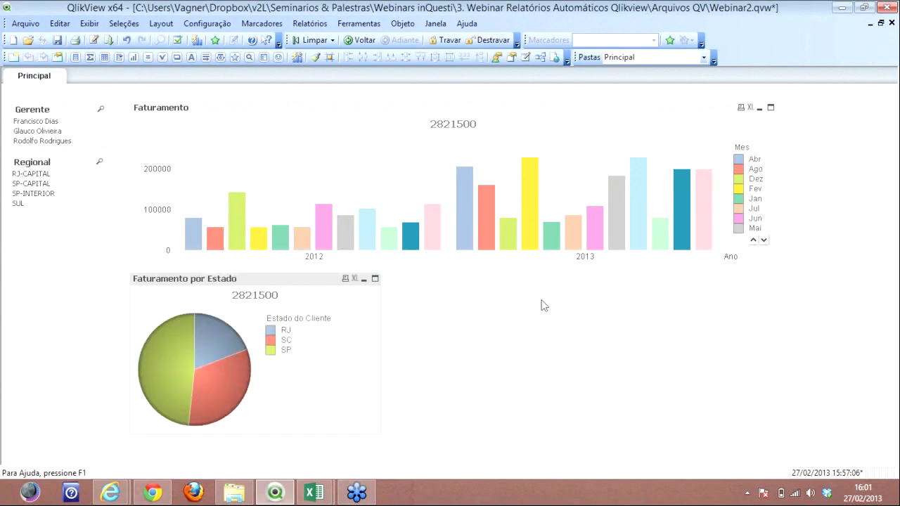
- Start a new pivot table chart titled Regional on the sheet, with the Regional field as its dimension
{"action": "right_click", "coordinate": [542, 304]}
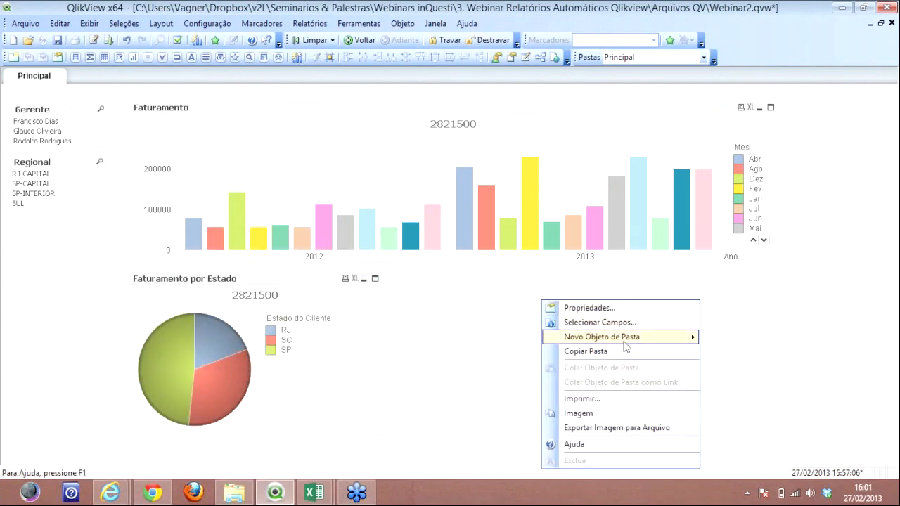
{"action": "mouse_move", "coordinate": [626, 346]}
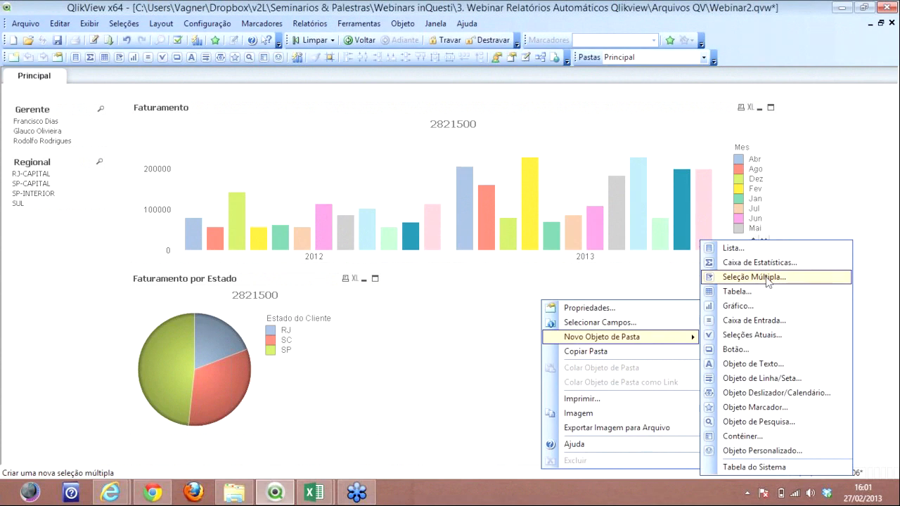
{"action": "left_click", "coordinate": [768, 311]}
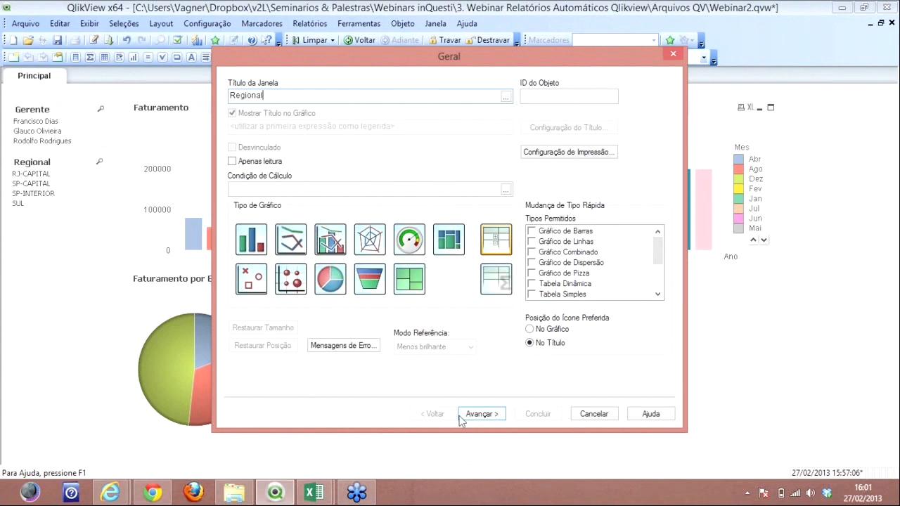
{"action": "left_click", "coordinate": [487, 420]}
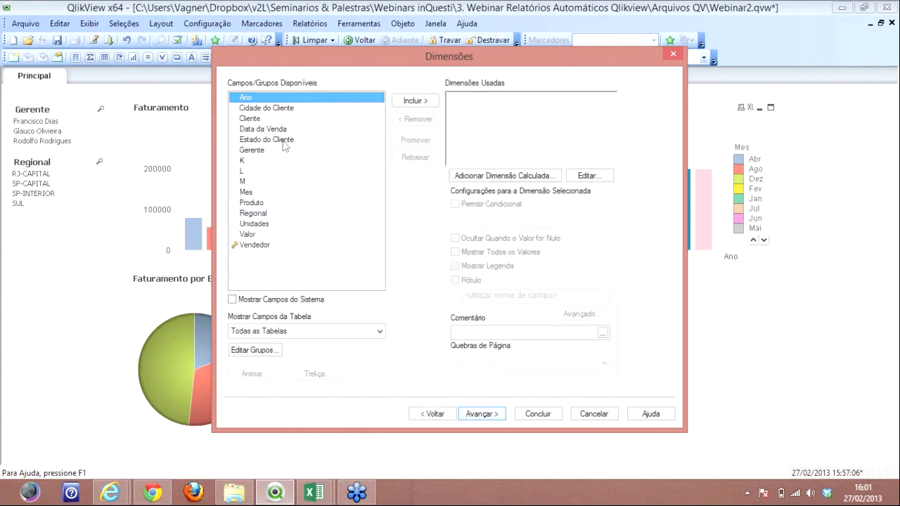
{"action": "double_click", "coordinate": [271, 213]}
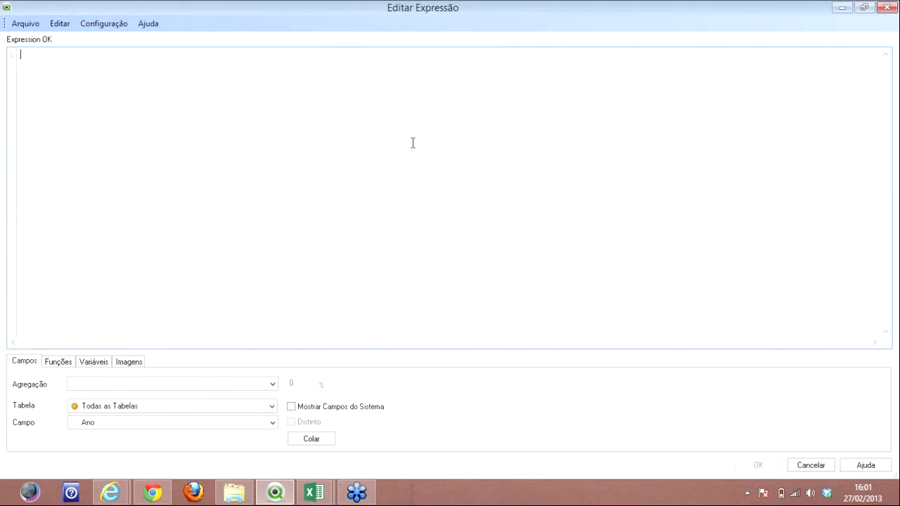
- Complete the Regional pivot table with the expression =SUM(Valor)
{"action": "type", "text": "=SUM("}
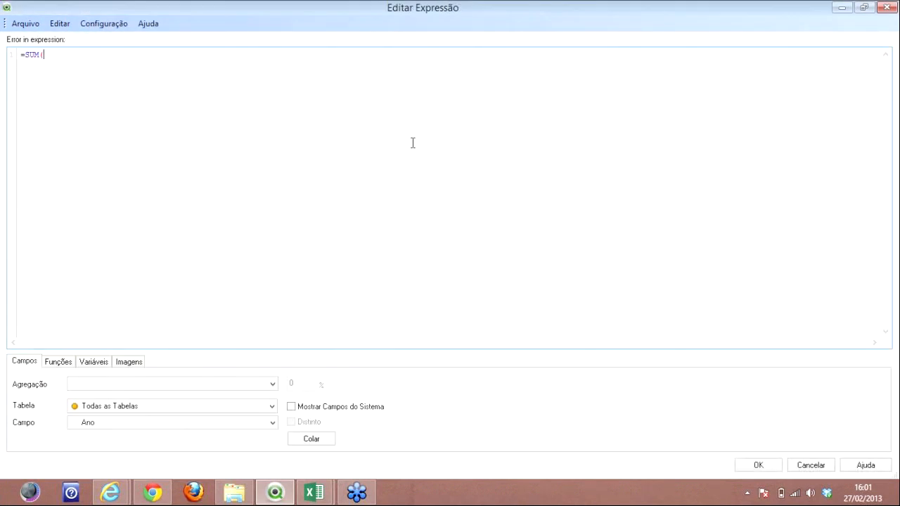
{"action": "type", "text": "Va"}
{"action": "key", "text": "Return"}
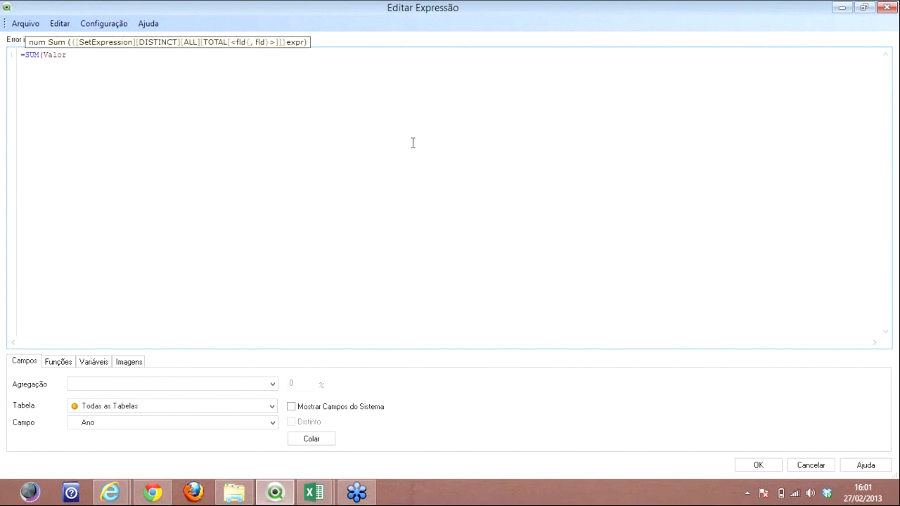
{"action": "left_click", "coordinate": [759, 465]}
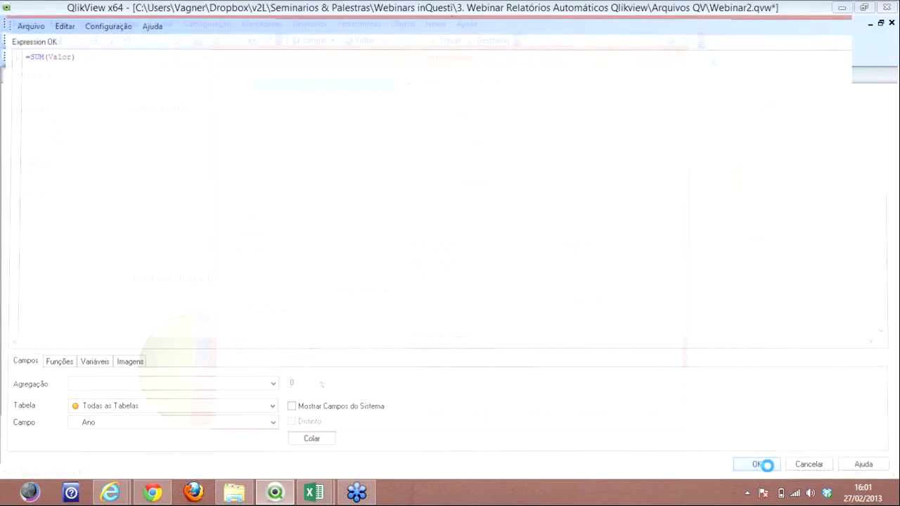
{"action": "left_click", "coordinate": [534, 416]}
- Widen the Regional table, place it beneath the right part of the Faturamento chart, shift the pie chart slightly right and save the document
{"action": "left_click_drag", "start_coordinate": [592, 312], "coordinate": [547, 301]}
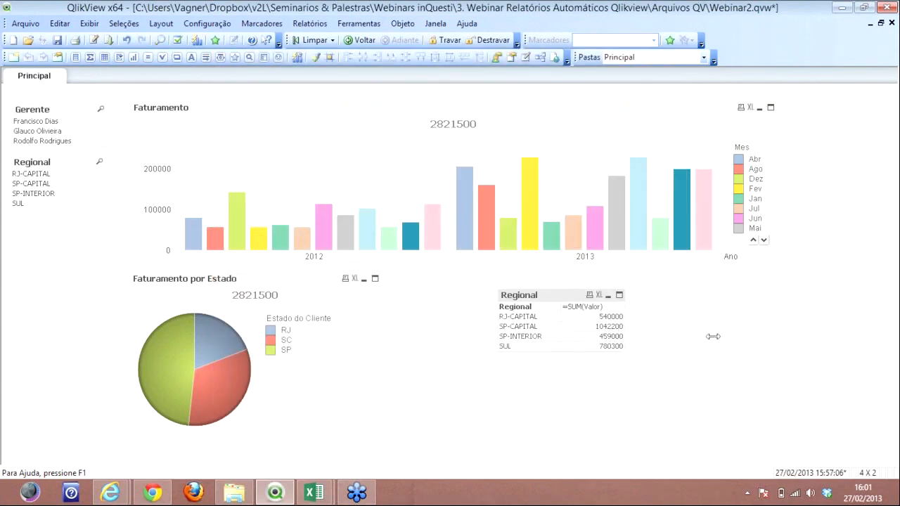
{"action": "left_click_drag", "start_coordinate": [566, 317], "coordinate": [590, 320]}
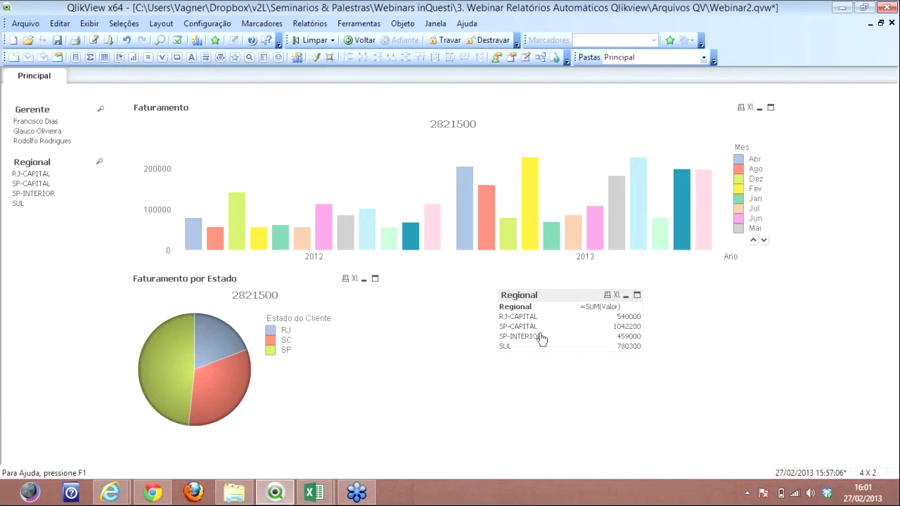
{"action": "left_click_drag", "start_coordinate": [563, 296], "coordinate": [625, 289]}
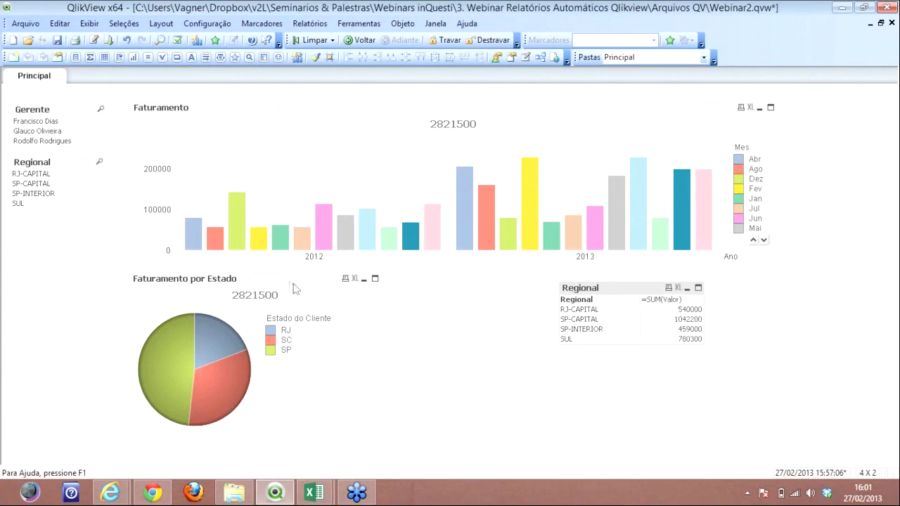
{"action": "left_click_drag", "start_coordinate": [315, 285], "coordinate": [363, 281]}
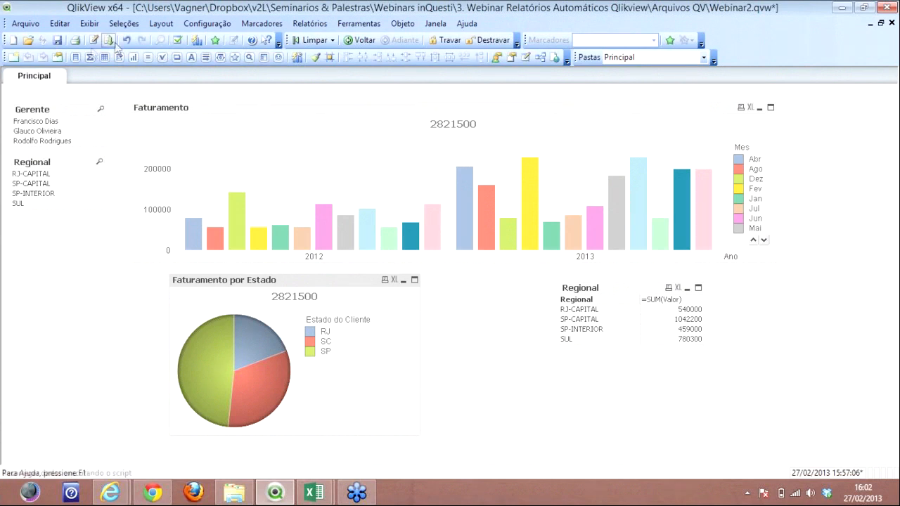
{"action": "left_click", "coordinate": [56, 42]}
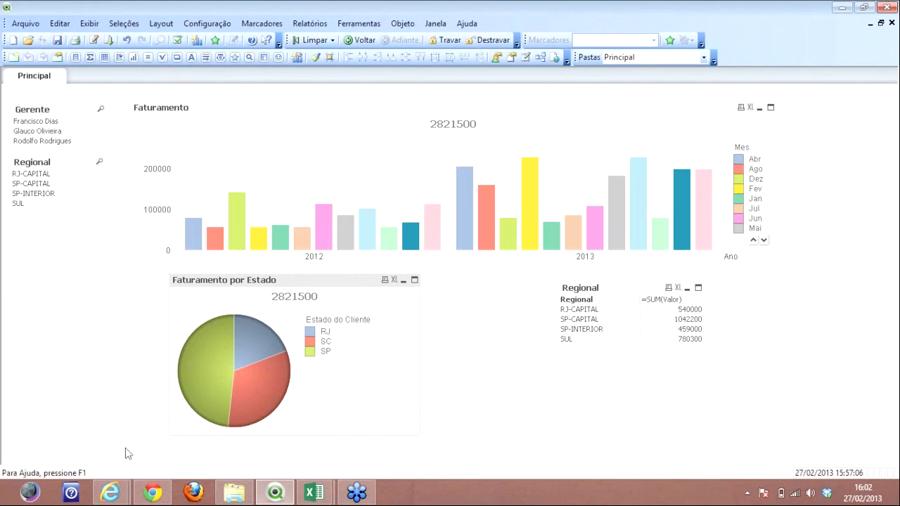
{"action": "left_click", "coordinate": [151, 492]}
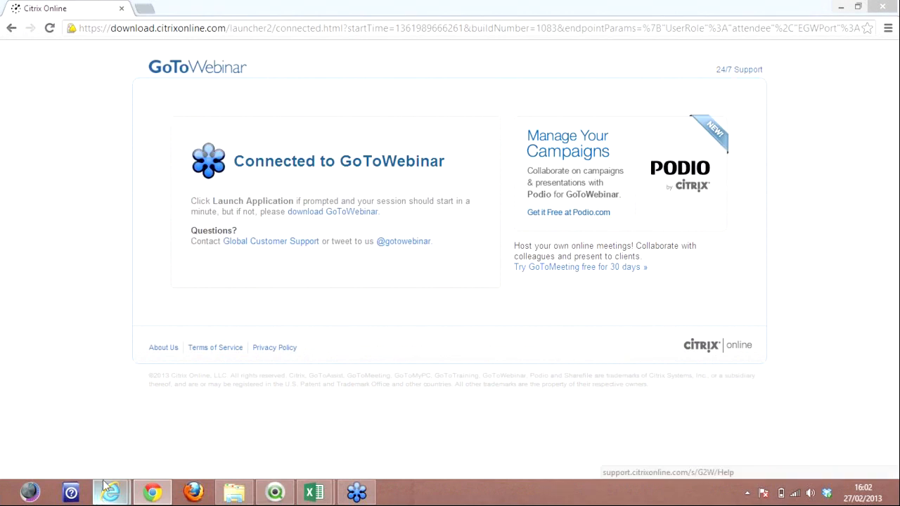
{"action": "left_click", "coordinate": [110, 492]}
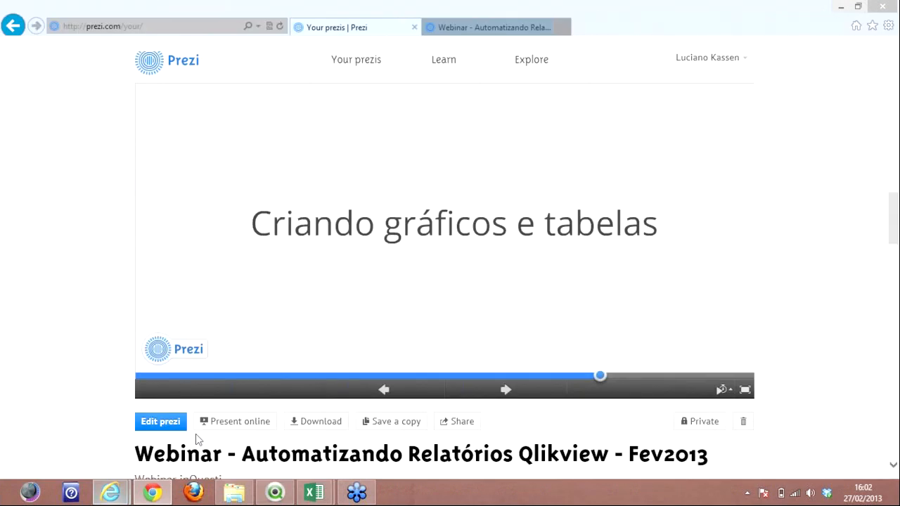
{"action": "left_click", "coordinate": [457, 28]}
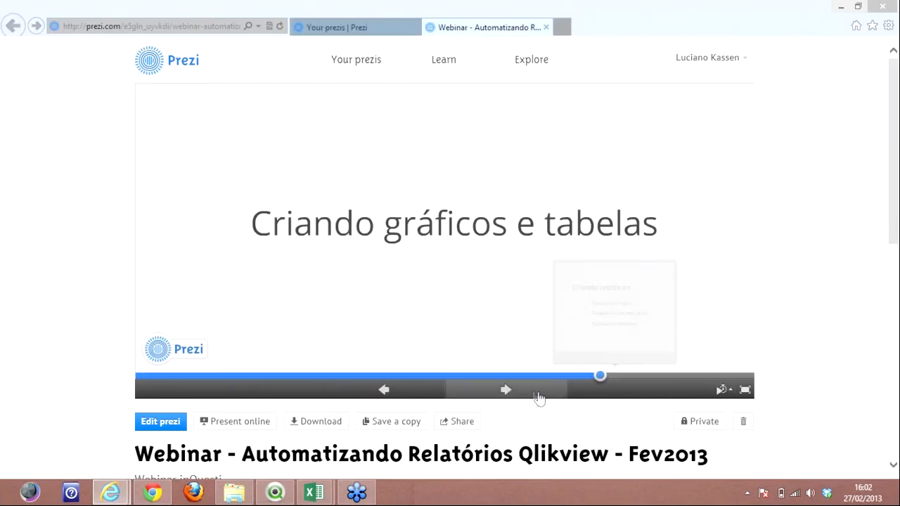
{"action": "left_click", "coordinate": [745, 390]}
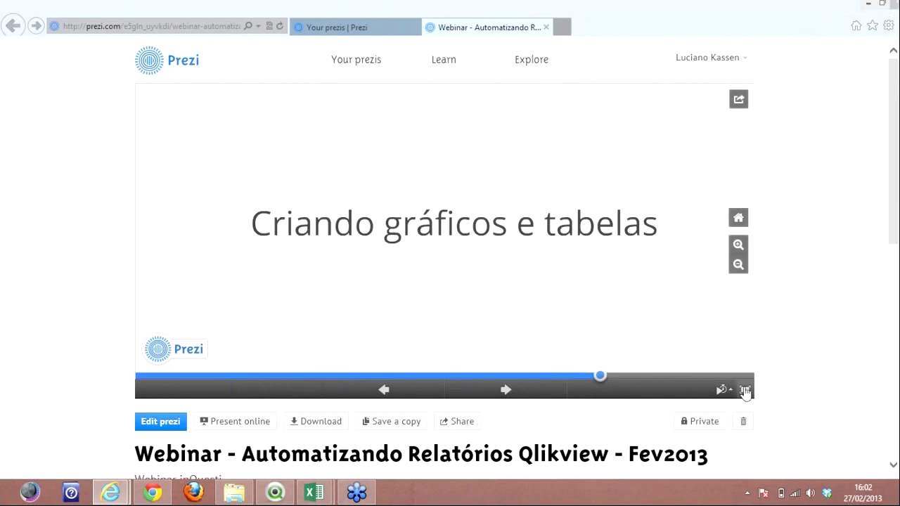
{"action": "key", "text": "Right"}
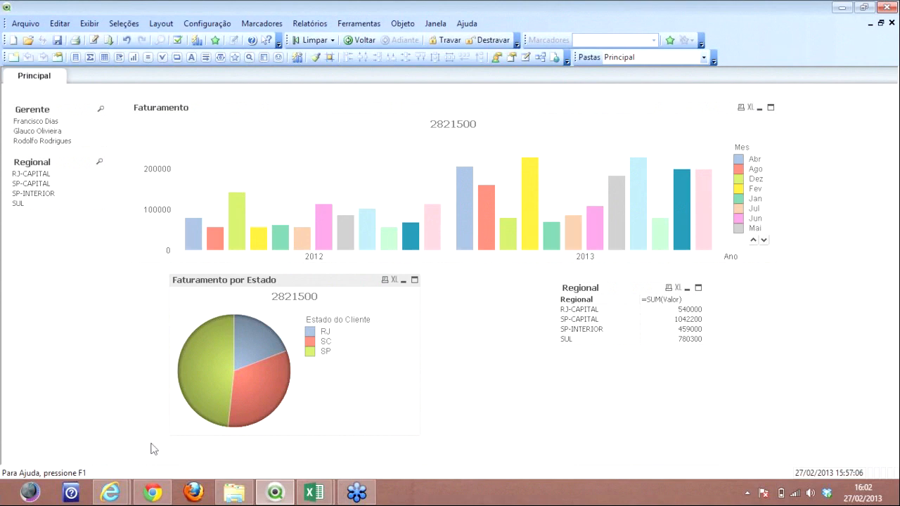
- Switch to the Prezi webinar presentation in Internet Explorer, show it full screen and advance to the Criando relatórios slide
{"action": "left_click", "coordinate": [151, 493]}
{"action": "mouse_move", "coordinate": [111, 492]}
{"action": "left_click", "coordinate": [107, 450]}
{"action": "left_click", "coordinate": [458, 28]}
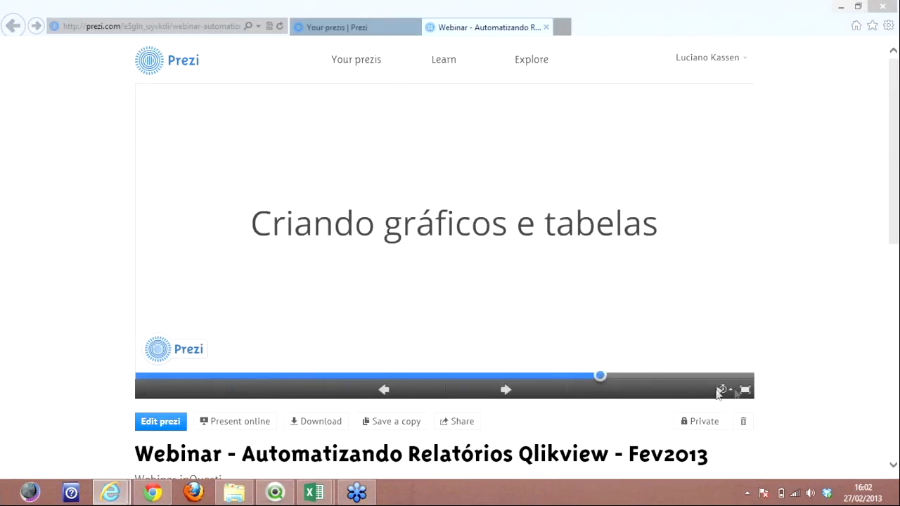
{"action": "left_click", "coordinate": [746, 392]}
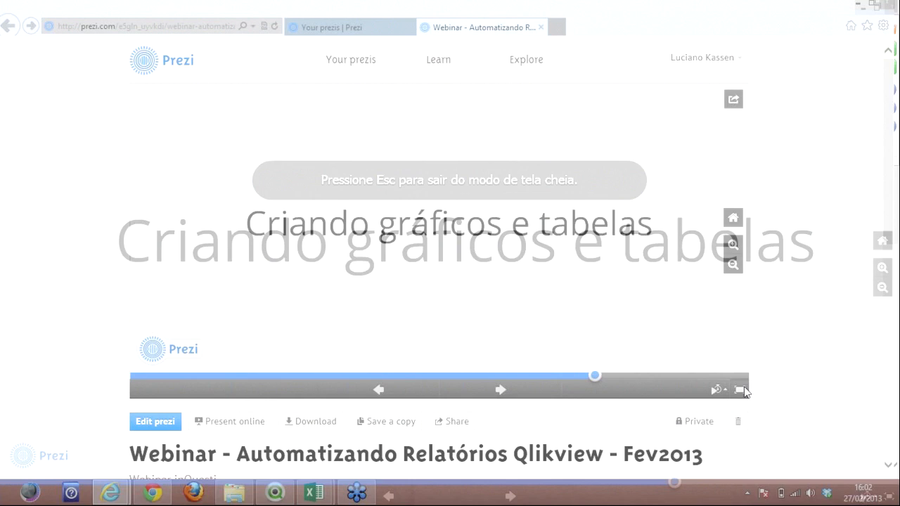
{"action": "key", "text": "Right"}
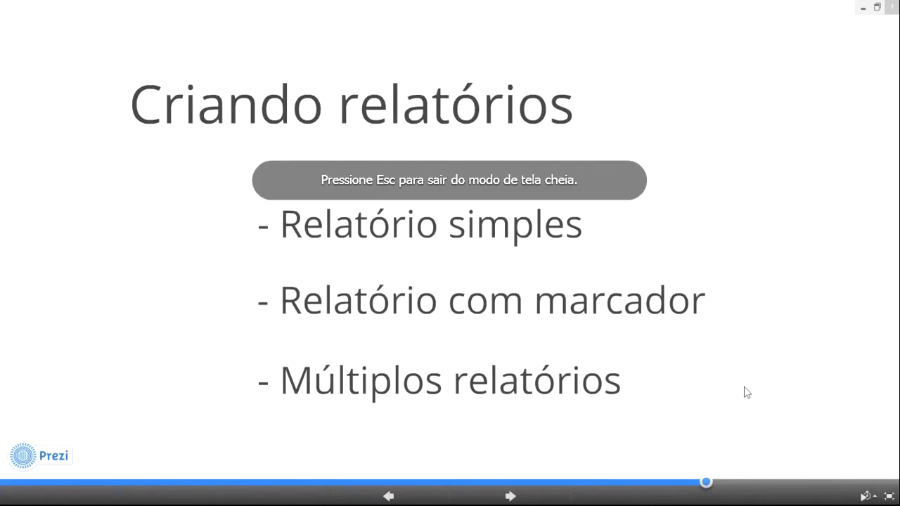
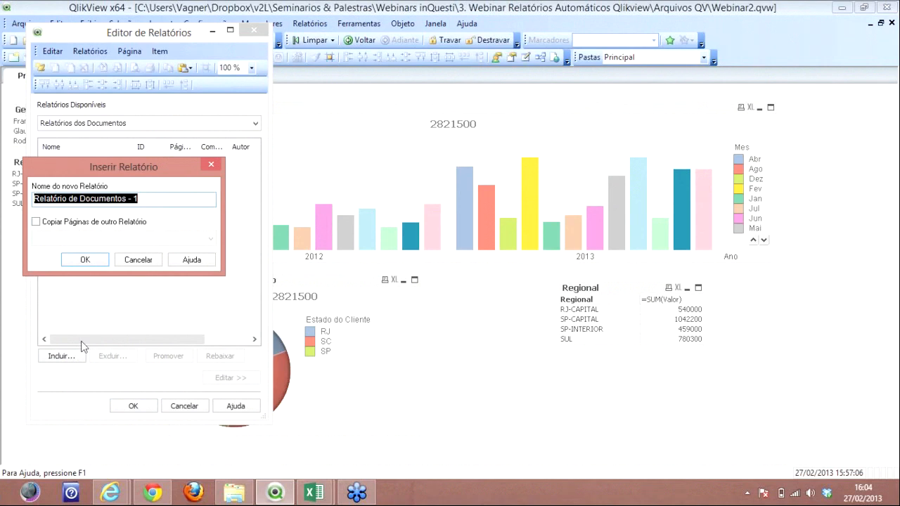
- Create a document report named Relatorio de Faturamento and open its page for editing
{"action": "type", "text": "Re"}
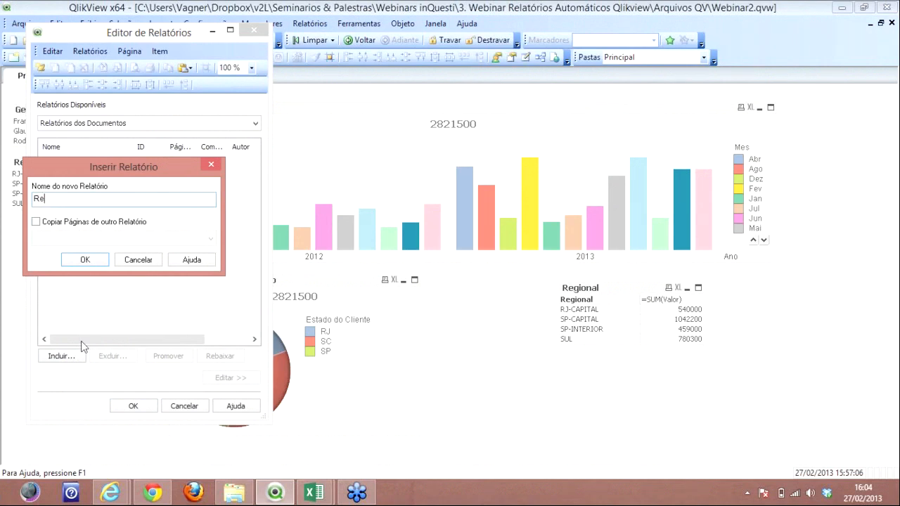
{"action": "type", "text": "latorio de Faturamento"}
{"action": "left_click", "coordinate": [86, 261]}
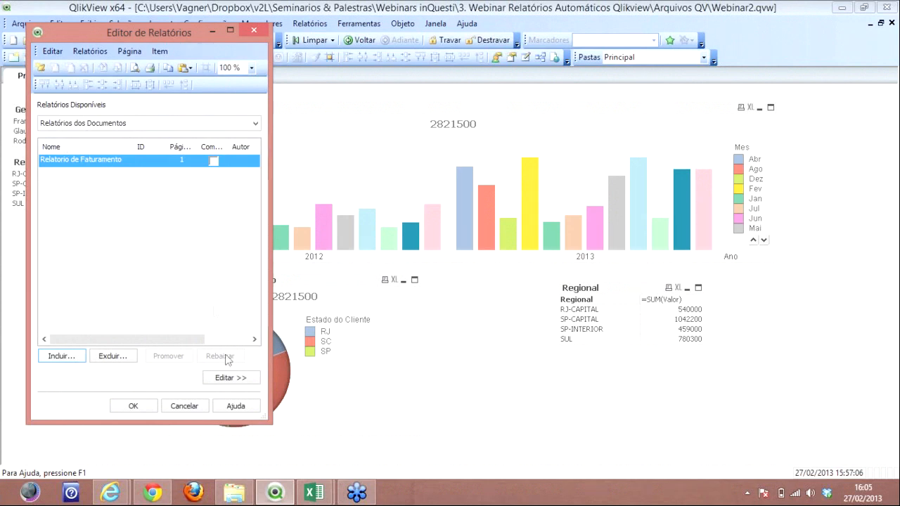
{"action": "left_click", "coordinate": [230, 378]}
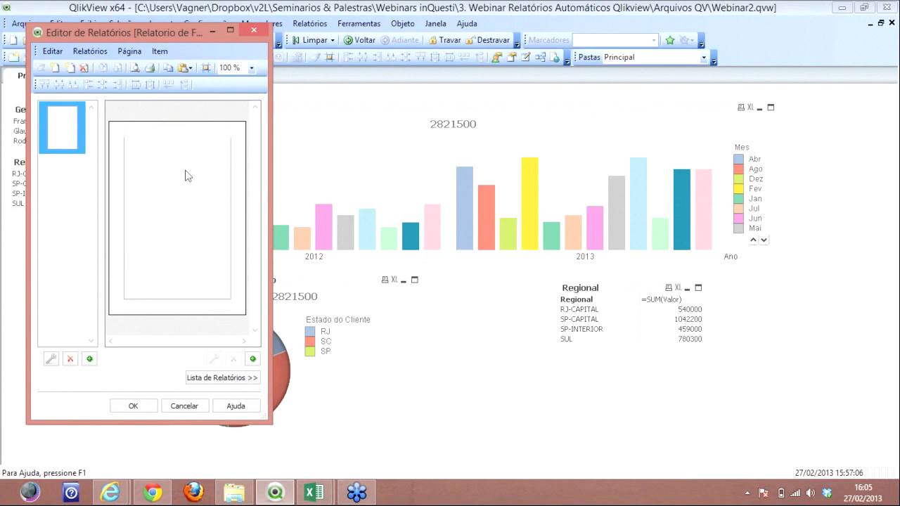
- Add the Faturamento bar chart near the bottom of the report page and the Regional table near the top
{"action": "left_click", "coordinate": [397, 109]}
{"action": "left_click_drag", "start_coordinate": [460, 107], "coordinate": [195, 272]}
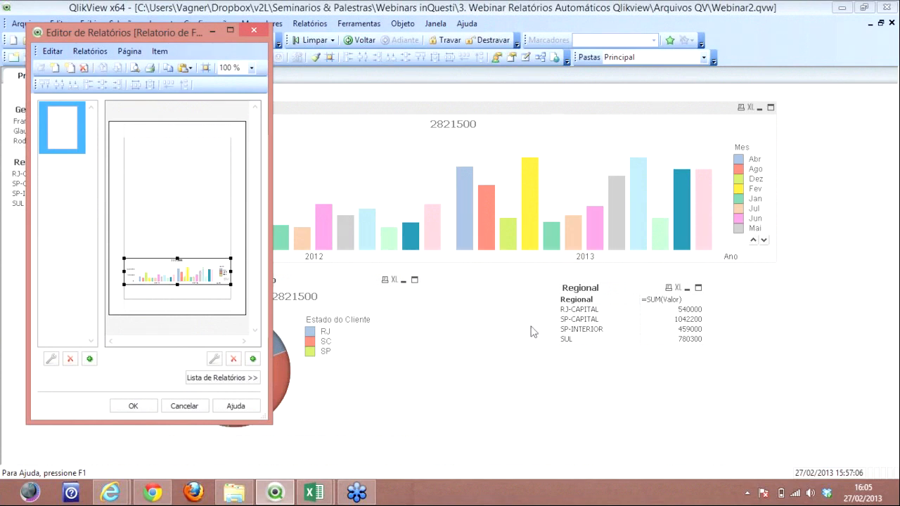
{"action": "left_click", "coordinate": [621, 289]}
{"action": "left_click_drag", "start_coordinate": [621, 288], "coordinate": [151, 154]}
{"action": "left_click_drag", "start_coordinate": [201, 194], "coordinate": [194, 181]}
{"action": "left_click", "coordinate": [187, 196]}
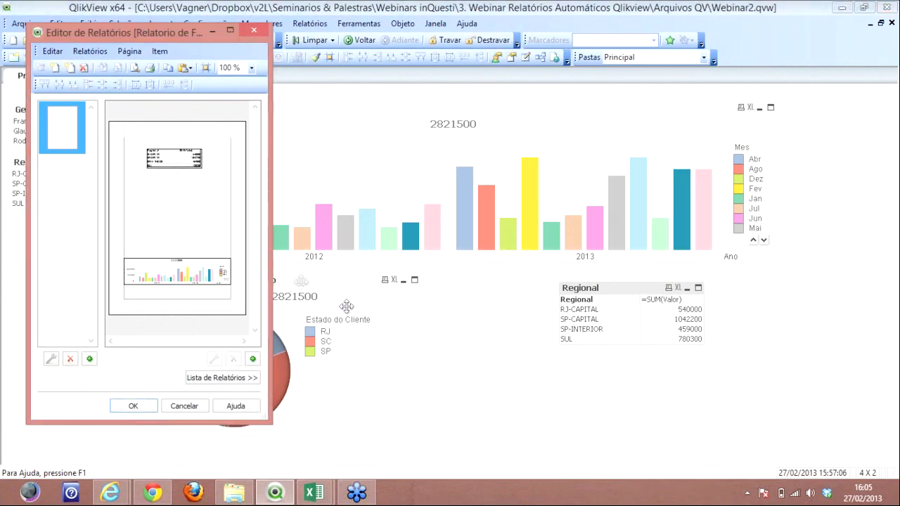
- Add the Faturamento por Estado pie chart between the table and bar chart, enlarge it and shift the Regional table slightly right above it
{"action": "left_click_drag", "start_coordinate": [335, 283], "coordinate": [145, 204]}
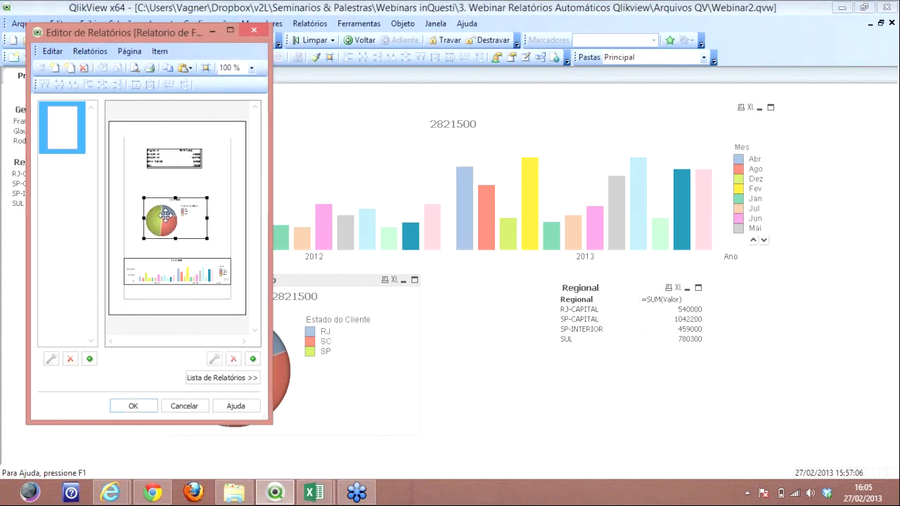
{"action": "left_click_drag", "start_coordinate": [166, 216], "coordinate": [214, 227]}
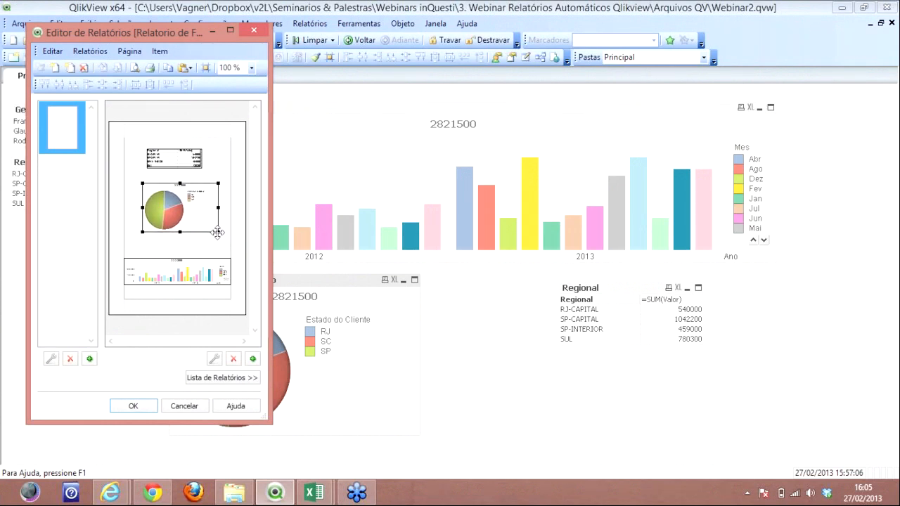
{"action": "left_click_drag", "start_coordinate": [179, 159], "coordinate": [183, 158]}
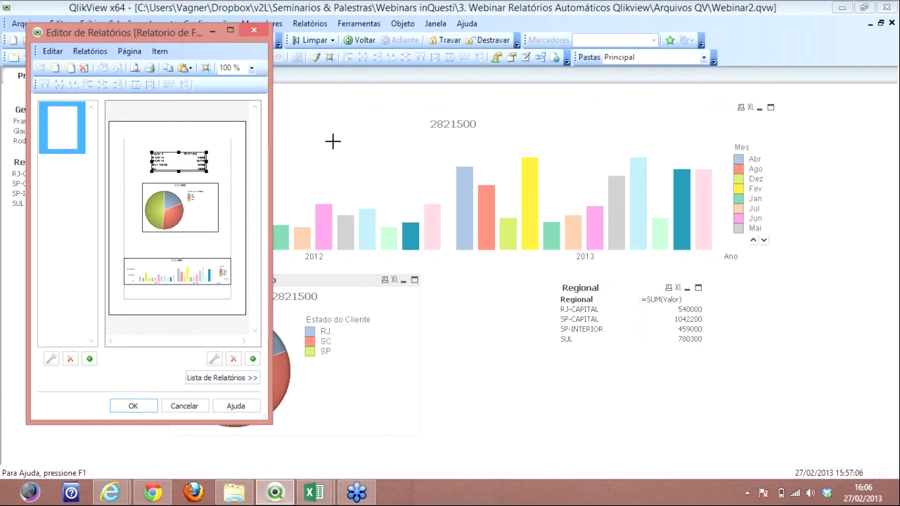
- Set the report's central header section to Relatorio de Faturamento and insert the time field &[Time] in the right footer section
{"action": "left_click", "coordinate": [97, 54]}
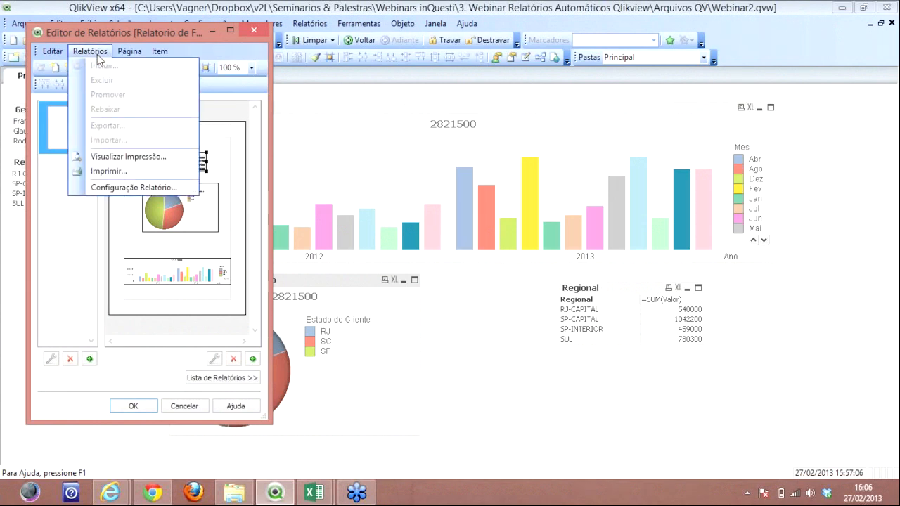
{"action": "left_click", "coordinate": [125, 186]}
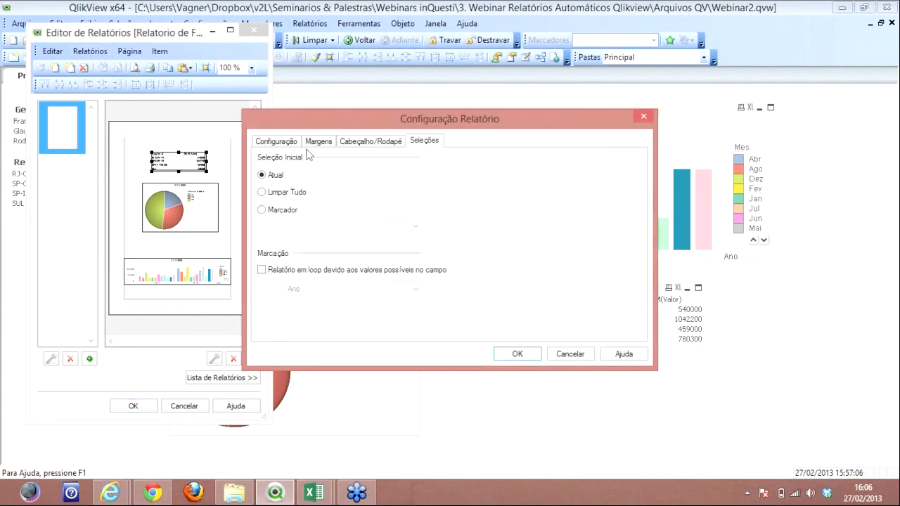
{"action": "left_click", "coordinate": [353, 147]}
{"action": "left_click", "coordinate": [428, 226]}
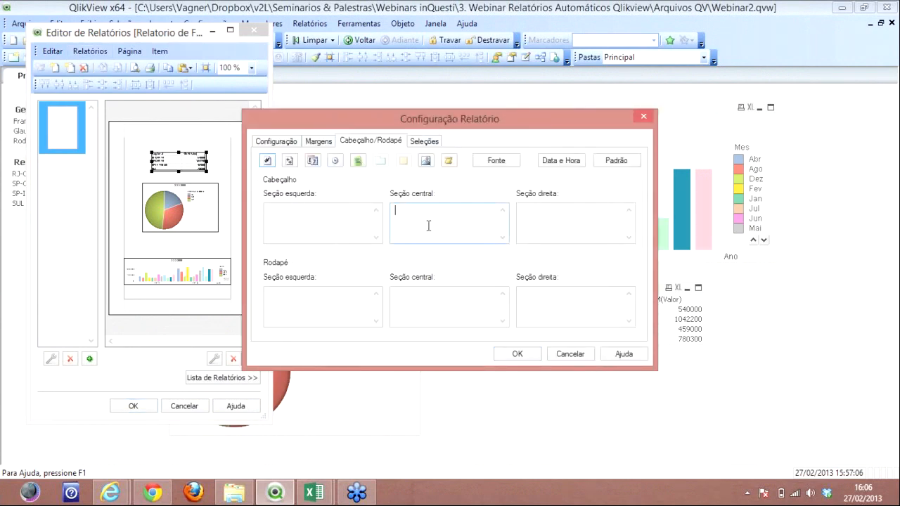
{"action": "type", "text": "Relatorio de Faturamento"}
{"action": "left_click", "coordinate": [575, 307]}
{"action": "left_click", "coordinate": [335, 161]}
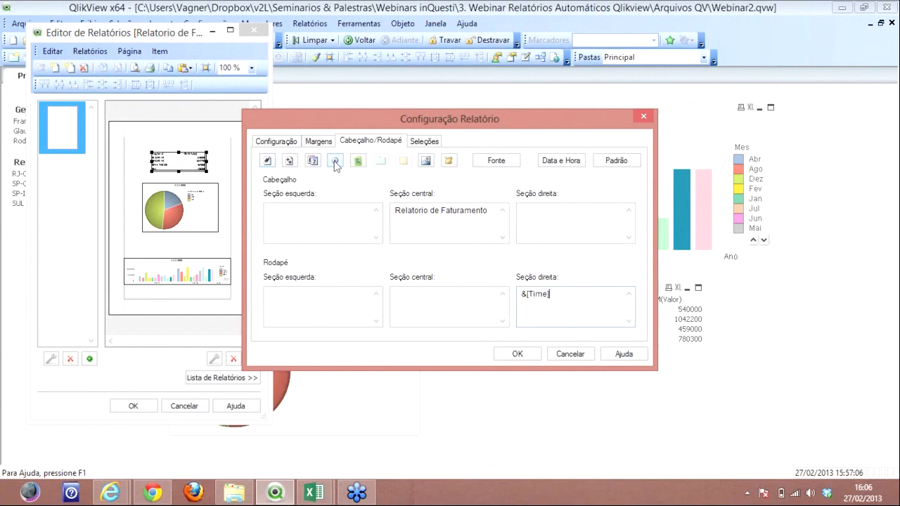
{"action": "left_click", "coordinate": [518, 355]}
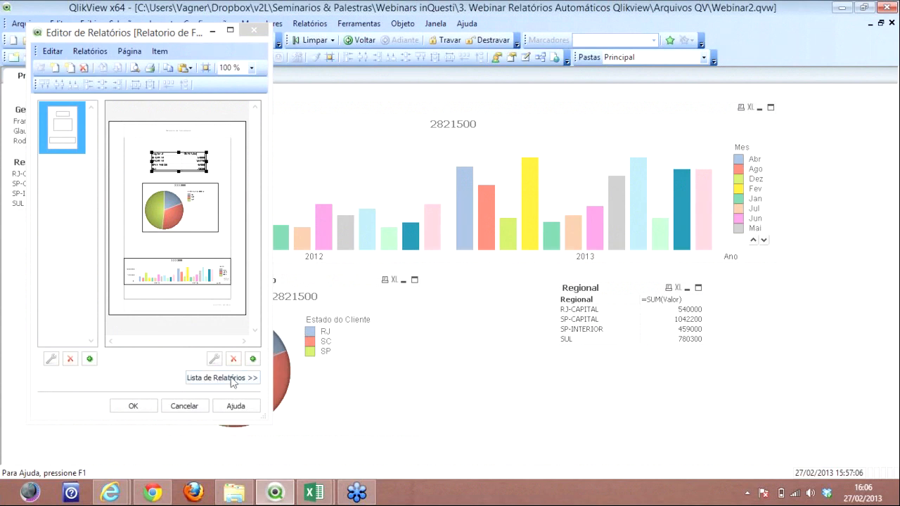
- Accept the report layout, leave the report editor and save the document
{"action": "left_click", "coordinate": [132, 407]}
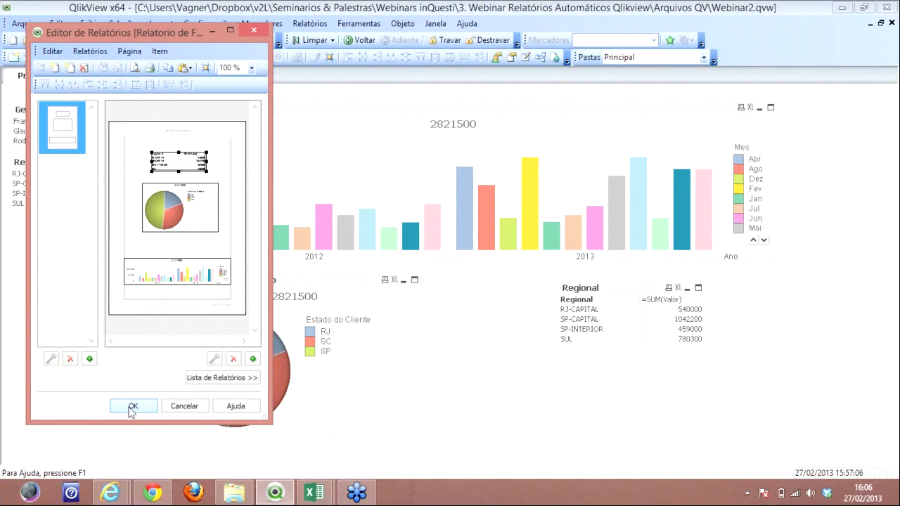
{"action": "left_click", "coordinate": [130, 407]}
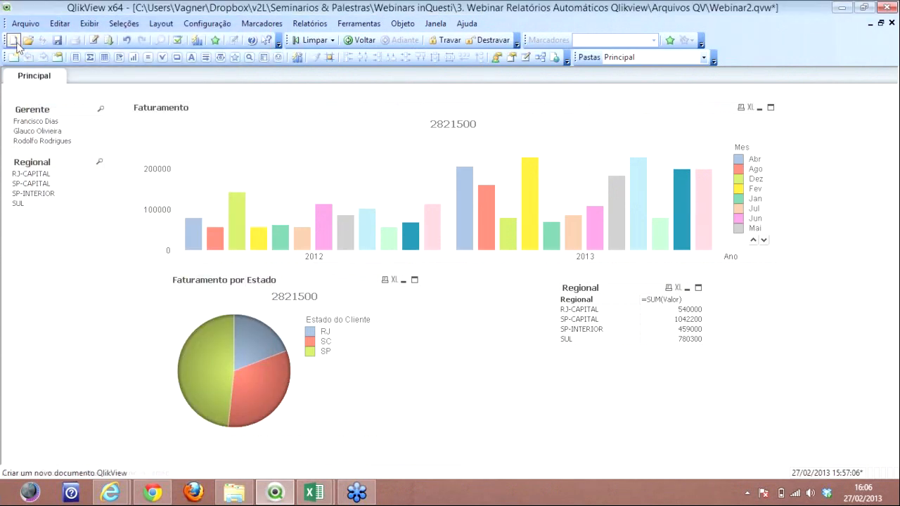
{"action": "left_click", "coordinate": [58, 40]}
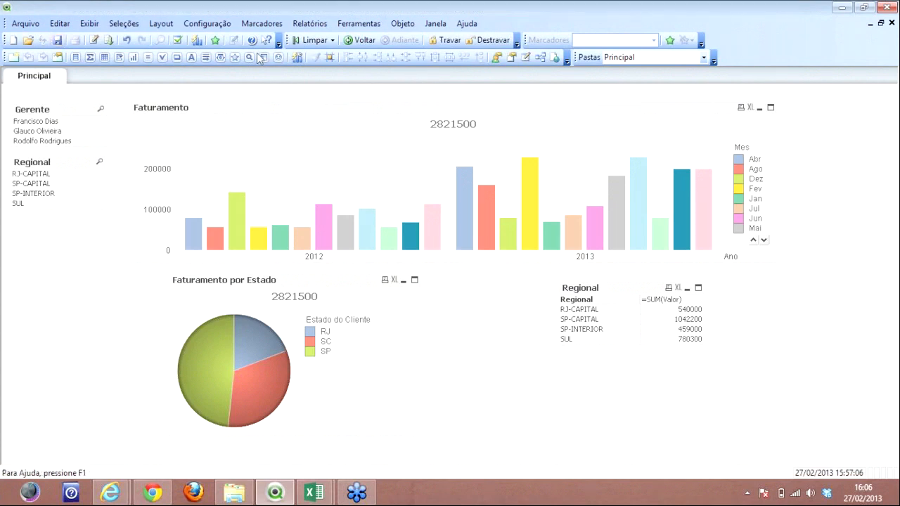
- Preview the printed page of Relatorio de Faturamento down to its footer, leaving the print dialog without printing
{"action": "left_click", "coordinate": [308, 25]}
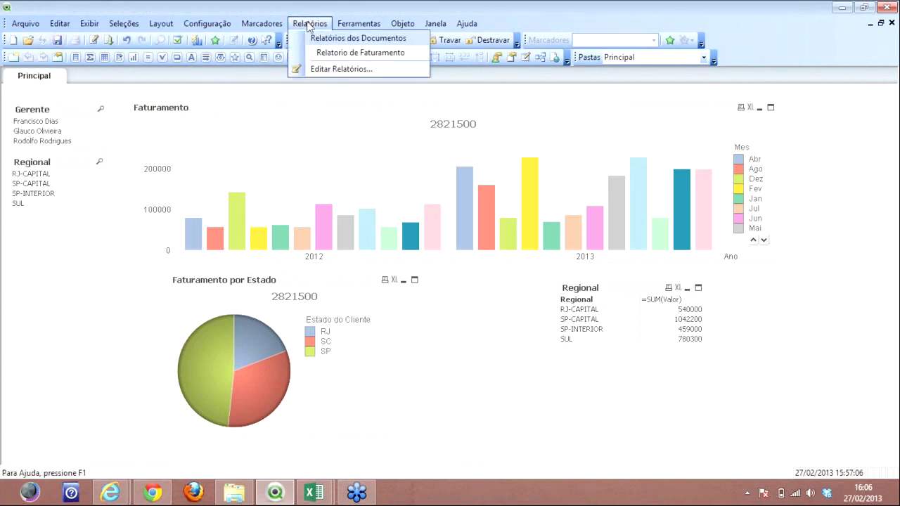
{"action": "left_click", "coordinate": [387, 56]}
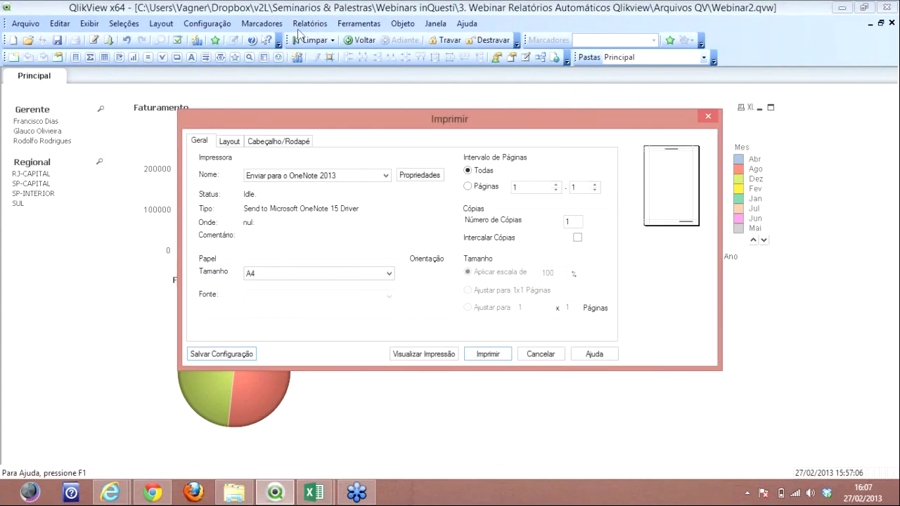
{"action": "left_click", "coordinate": [385, 175]}
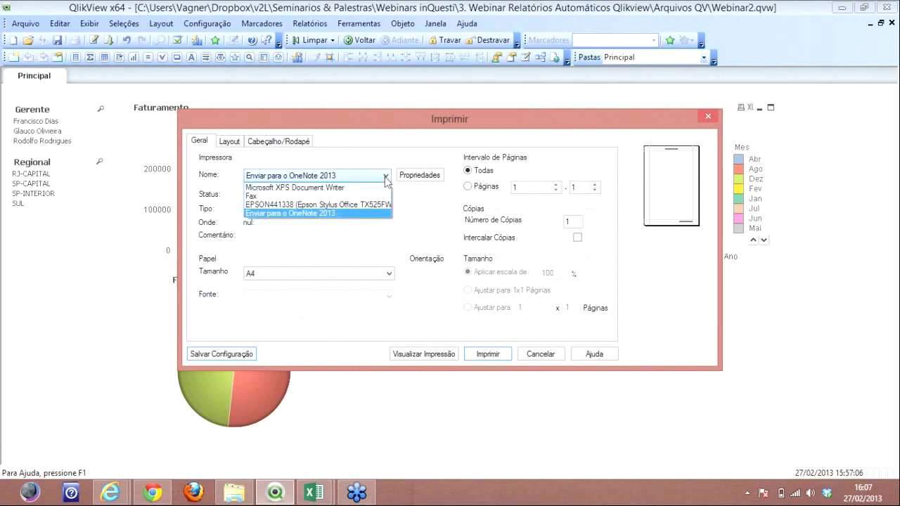
{"action": "left_click", "coordinate": [388, 176]}
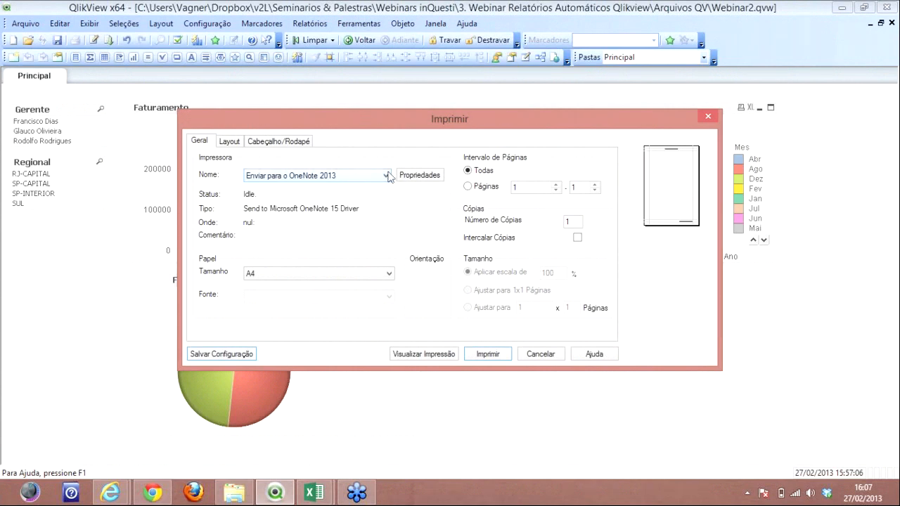
{"action": "left_click", "coordinate": [440, 356]}
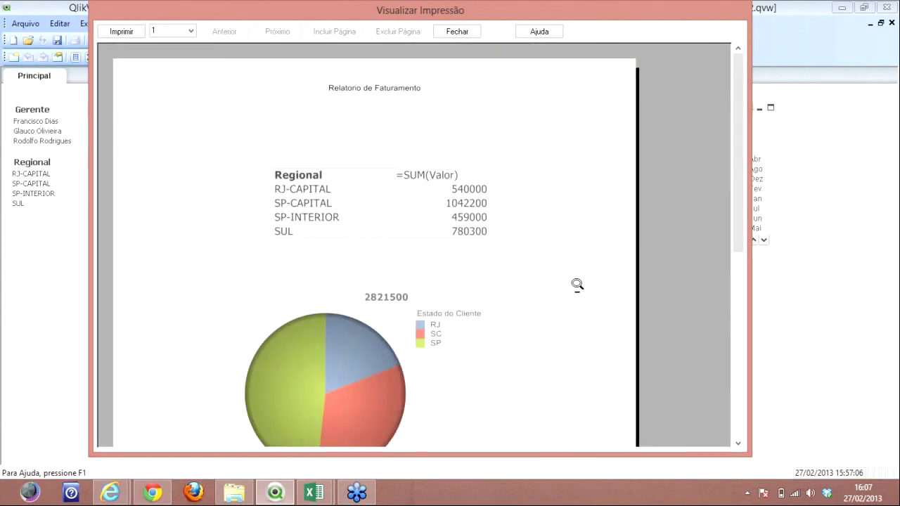
{"action": "left_click_drag", "start_coordinate": [736, 192], "coordinate": [724, 393]}
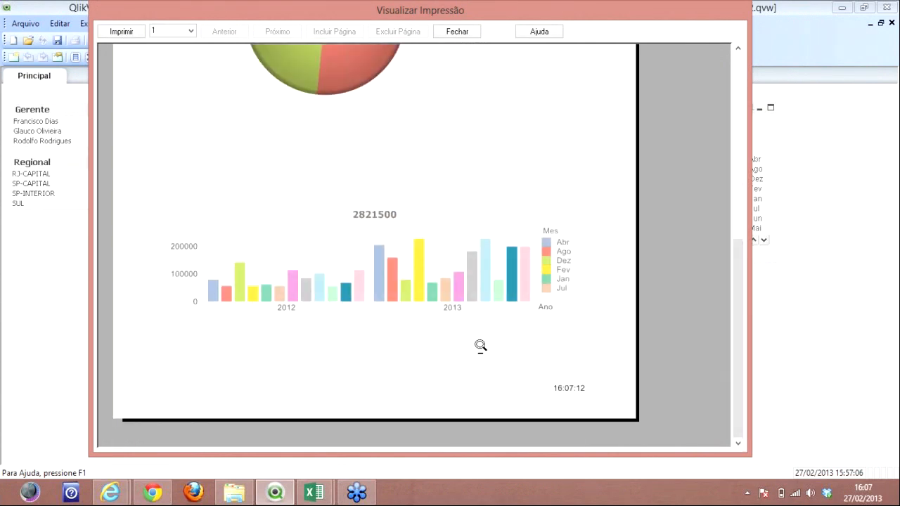
{"action": "left_click", "coordinate": [456, 32]}
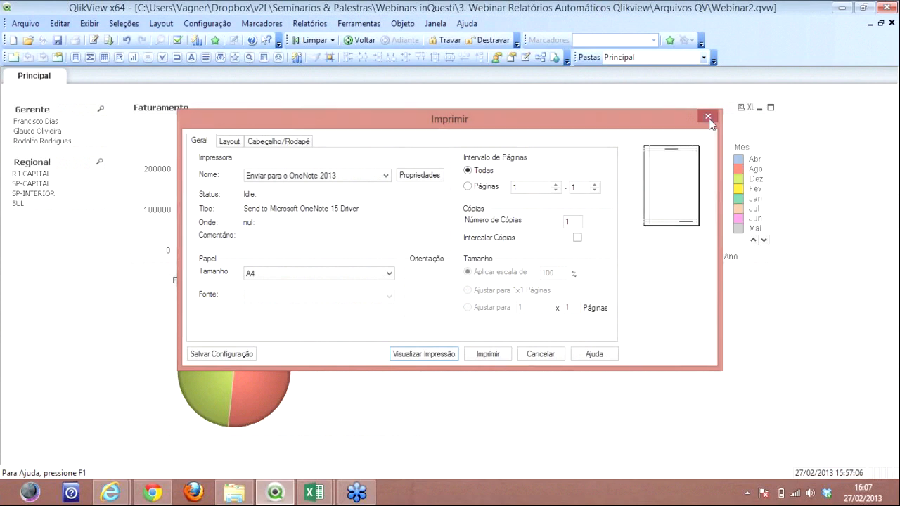
{"action": "left_click", "coordinate": [708, 117]}
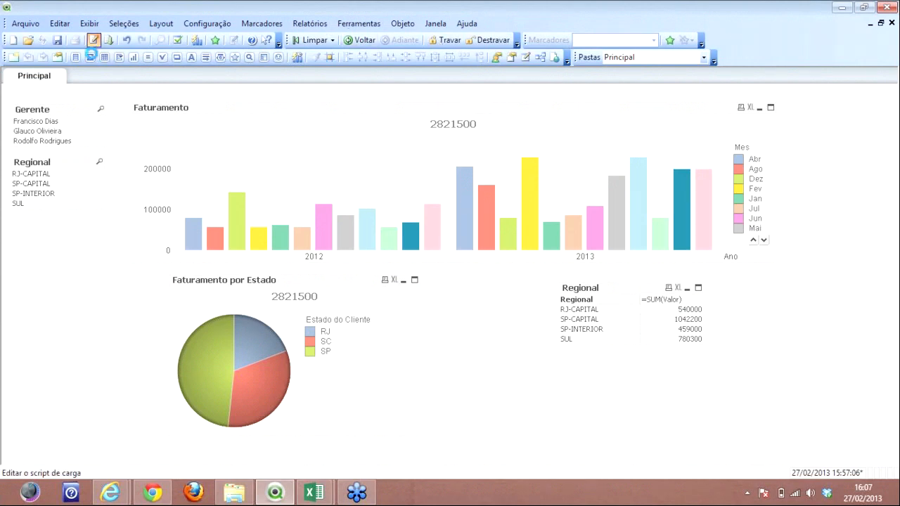
- Leave the load script editor and reload the document's data
{"action": "left_click", "coordinate": [884, 8]}
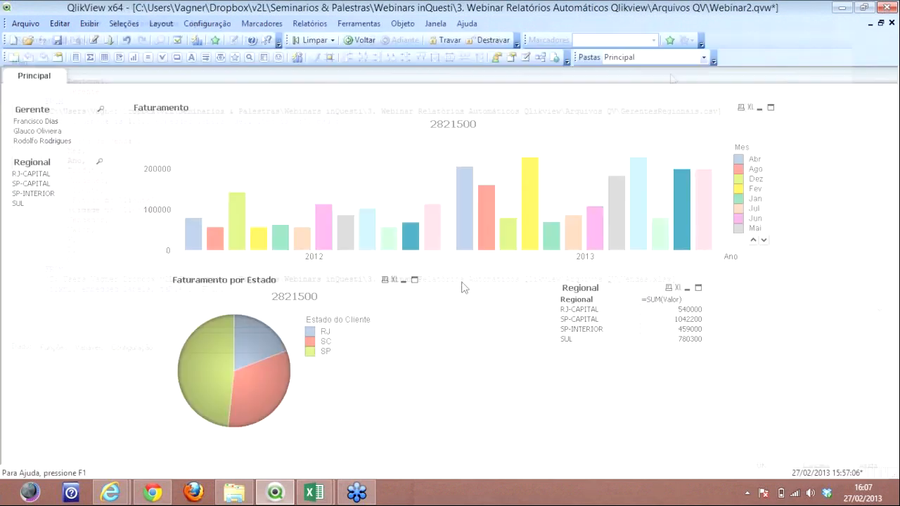
{"action": "left_click", "coordinate": [108, 40]}
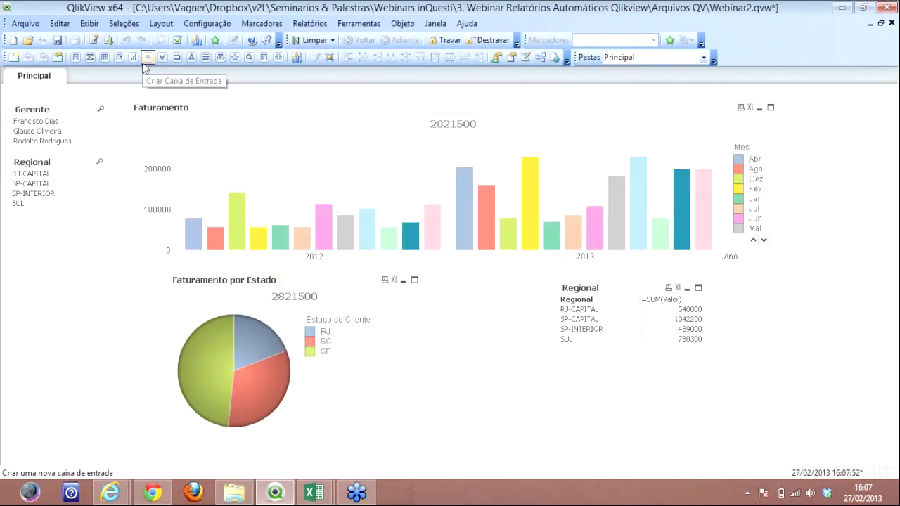
- Check the print settings of Relatorio de Faturamento without printing and save the document
{"action": "left_click", "coordinate": [309, 24]}
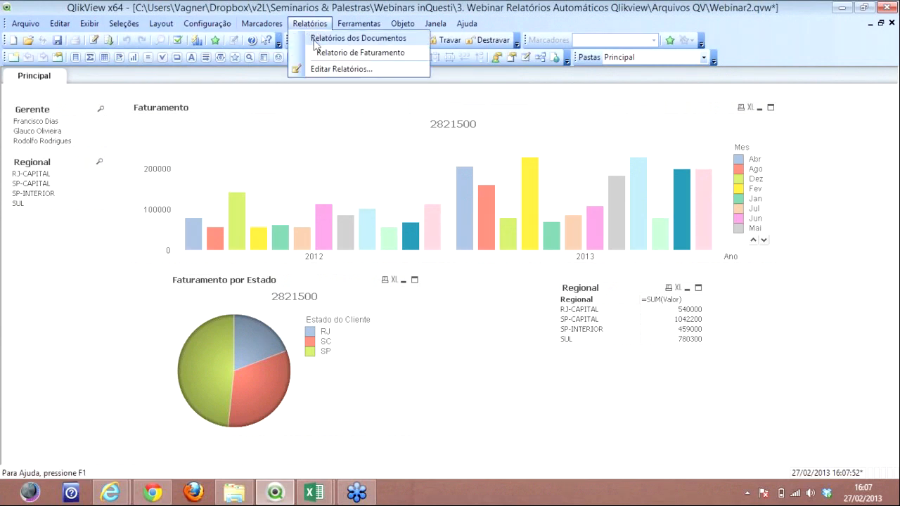
{"action": "left_click", "coordinate": [324, 55]}
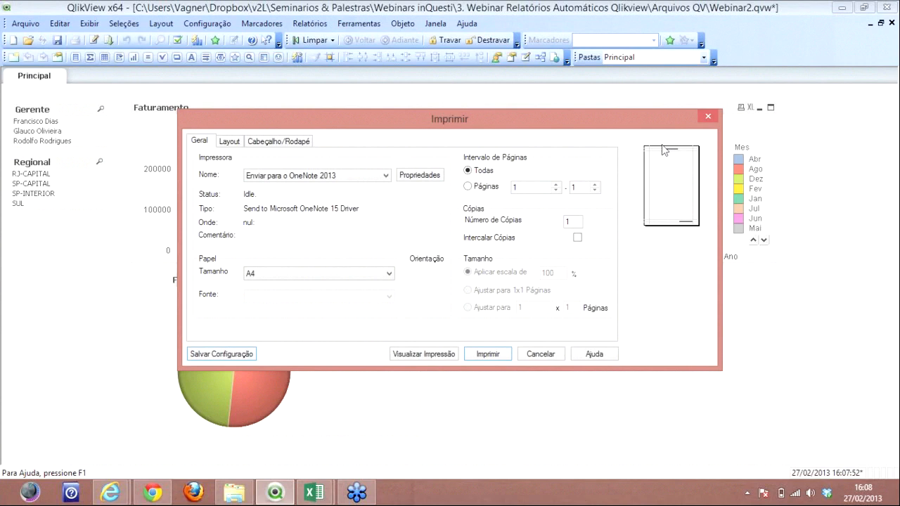
{"action": "left_click", "coordinate": [709, 118]}
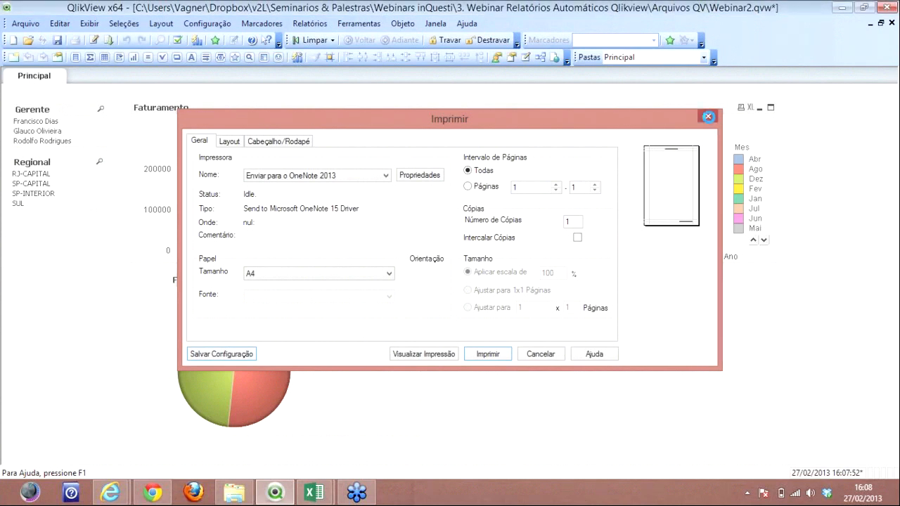
{"action": "left_click", "coordinate": [58, 40]}
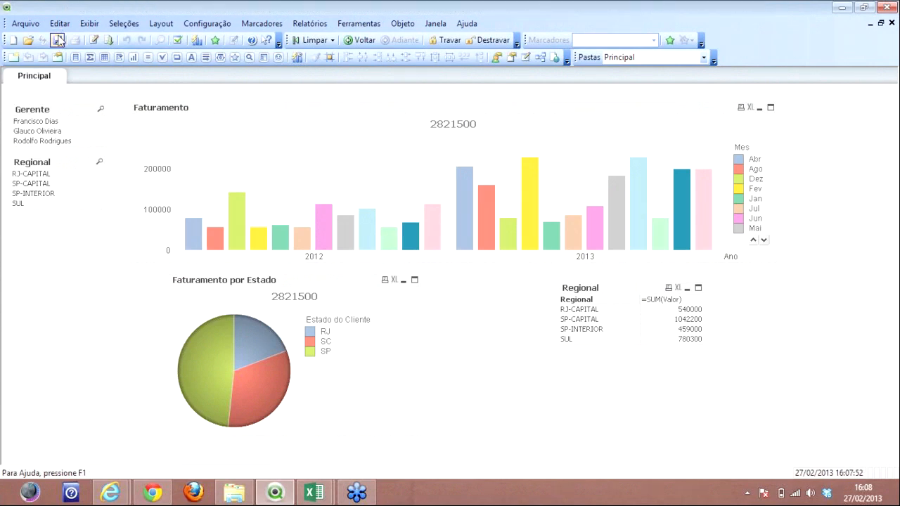
- Add a Produto list box to the Principal sheet and place it below the Regional list
{"action": "right_click", "coordinate": [54, 237]}
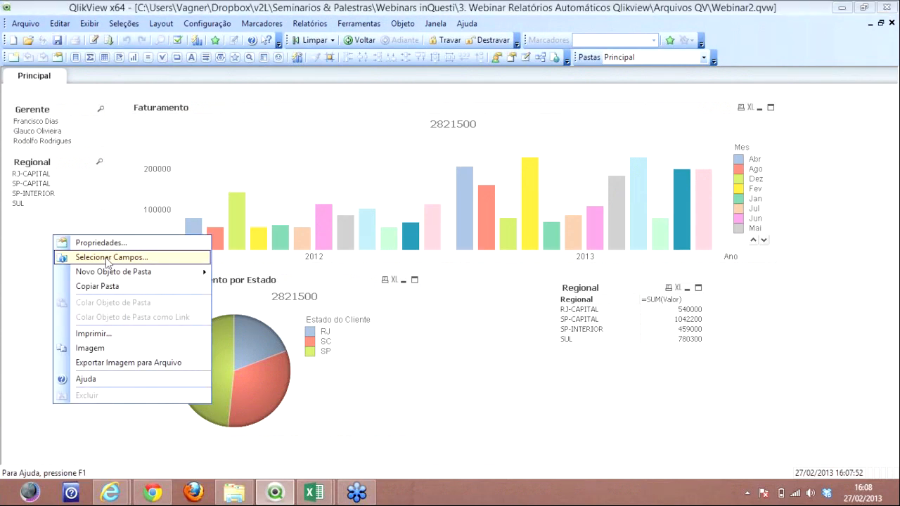
{"action": "left_click", "coordinate": [108, 258]}
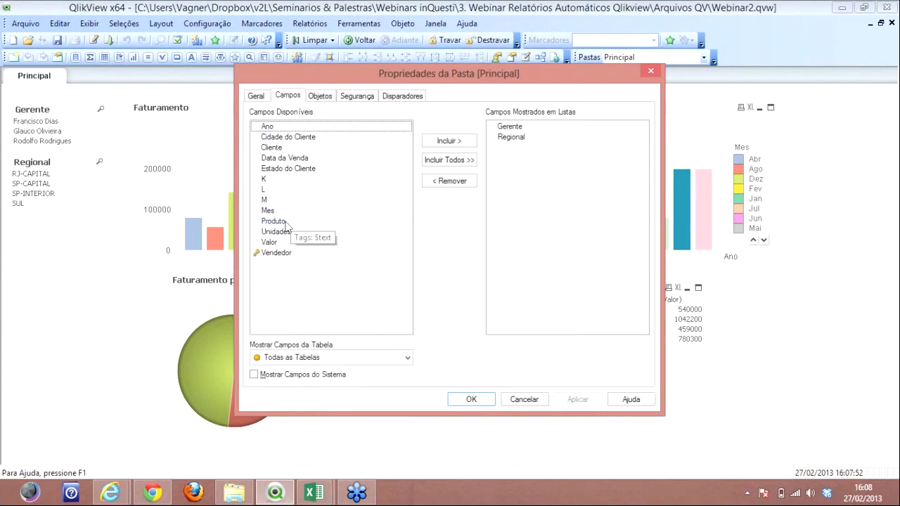
{"action": "left_click", "coordinate": [281, 221]}
{"action": "left_click", "coordinate": [452, 141]}
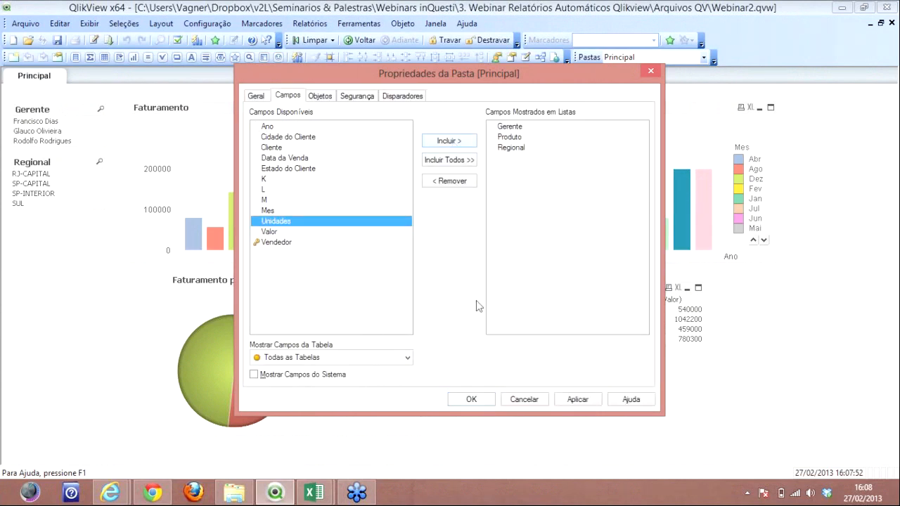
{"action": "left_click", "coordinate": [471, 399]}
{"action": "left_click_drag", "start_coordinate": [63, 128], "coordinate": [61, 234]}
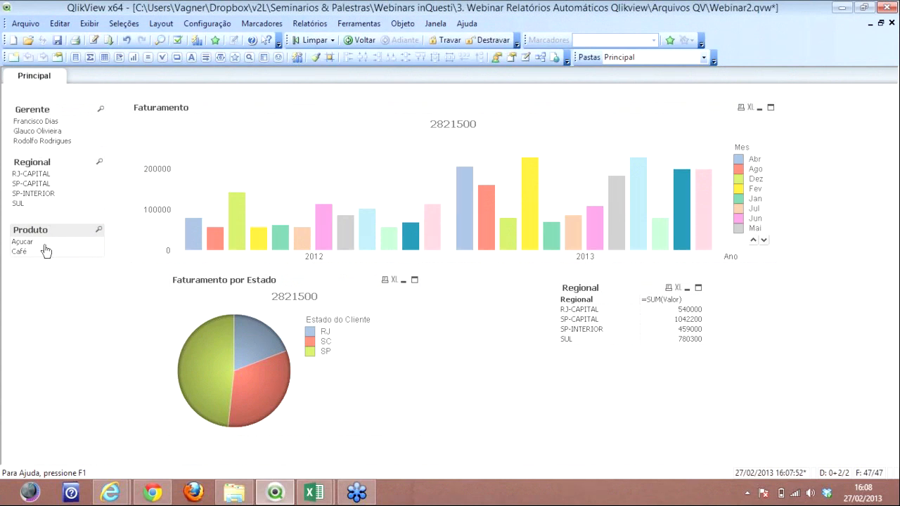
- Filter the sheet by product Café and regional RJ-CAPITAL
{"action": "left_click", "coordinate": [39, 253]}
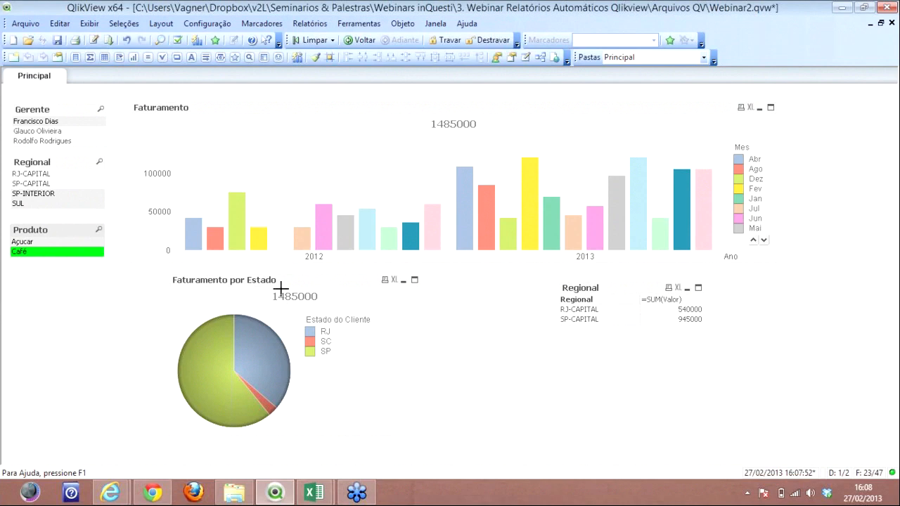
{"action": "left_click", "coordinate": [50, 175]}
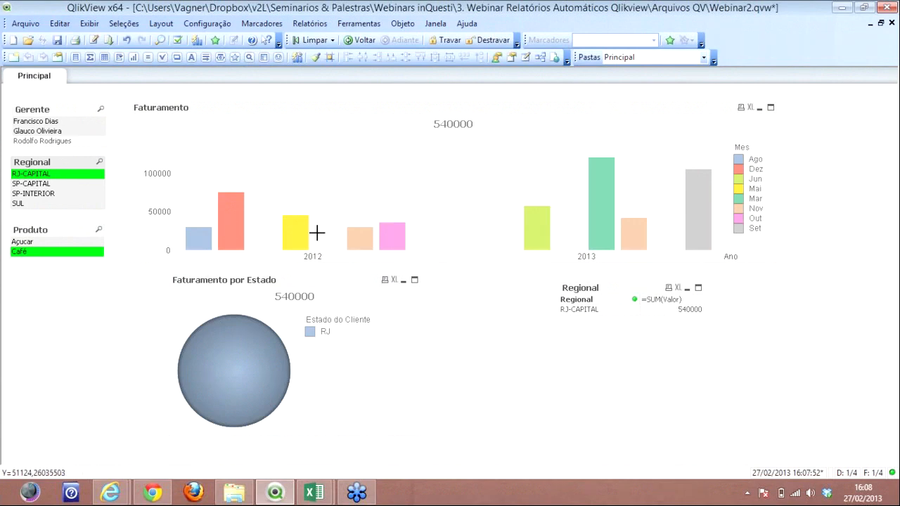
{"action": "mouse_move", "coordinate": [225, 218]}
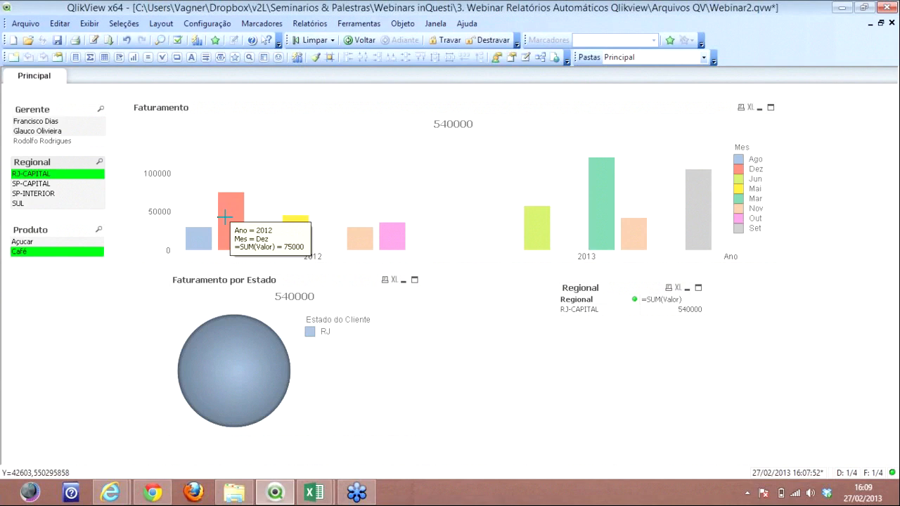
- Store the current selections as a document bookmark named Cafe-RJ
{"action": "left_click", "coordinate": [256, 23]}
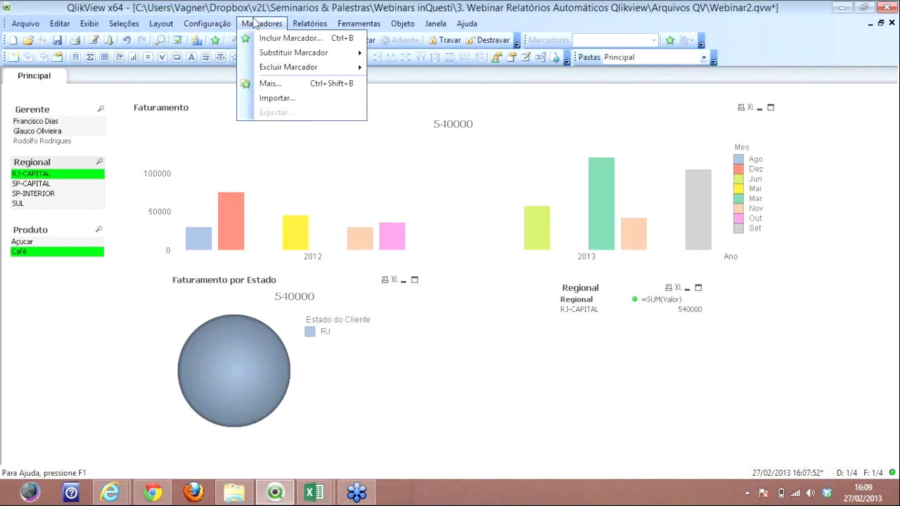
{"action": "left_click", "coordinate": [324, 40]}
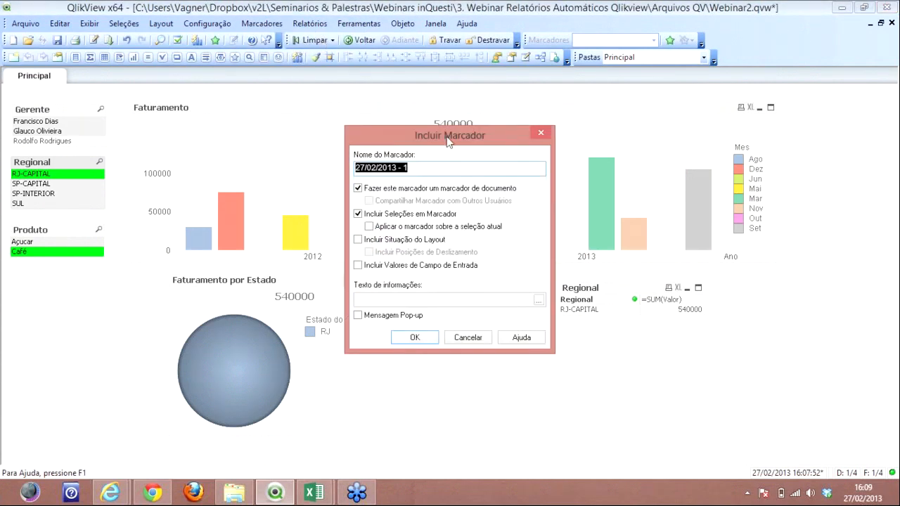
{"action": "type", "text": "Cafe-RJ"}
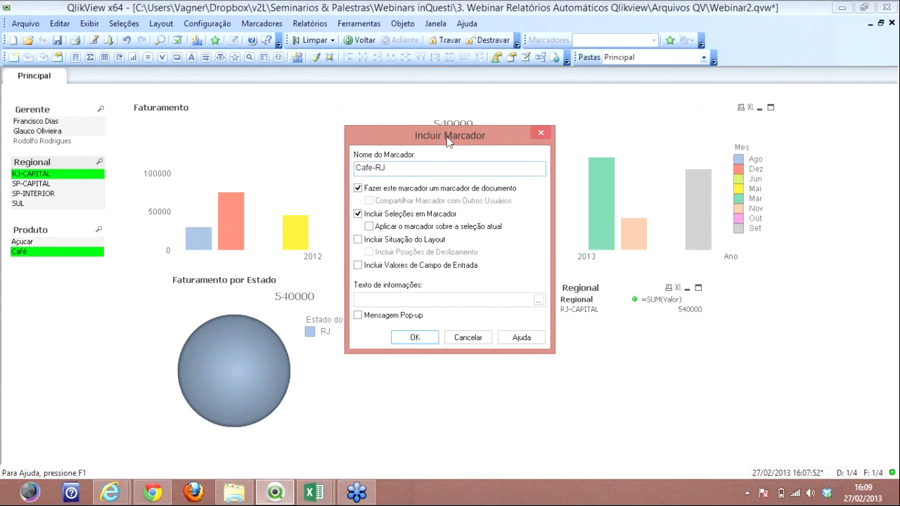
{"action": "left_click", "coordinate": [413, 340]}
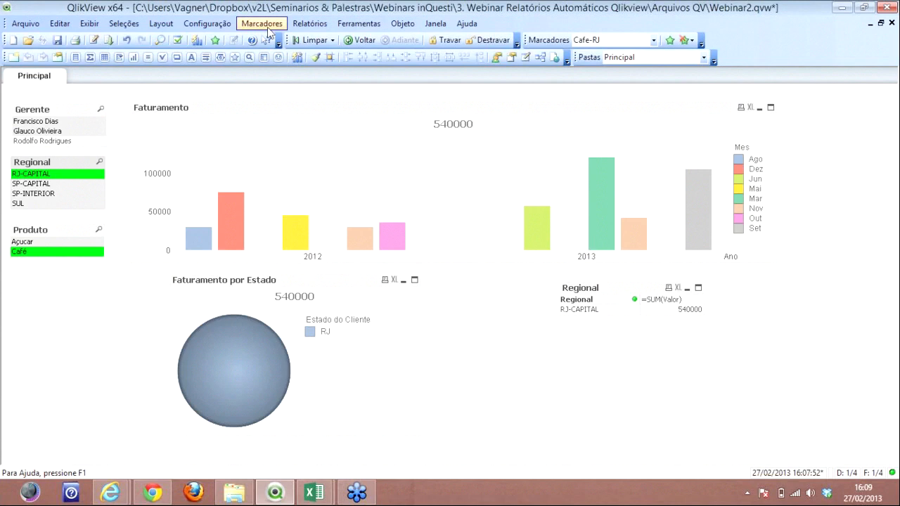
- Create a new document report named Relatorio CAfe that copies its pages from Relatorio de Faturamento
{"action": "left_click", "coordinate": [310, 23]}
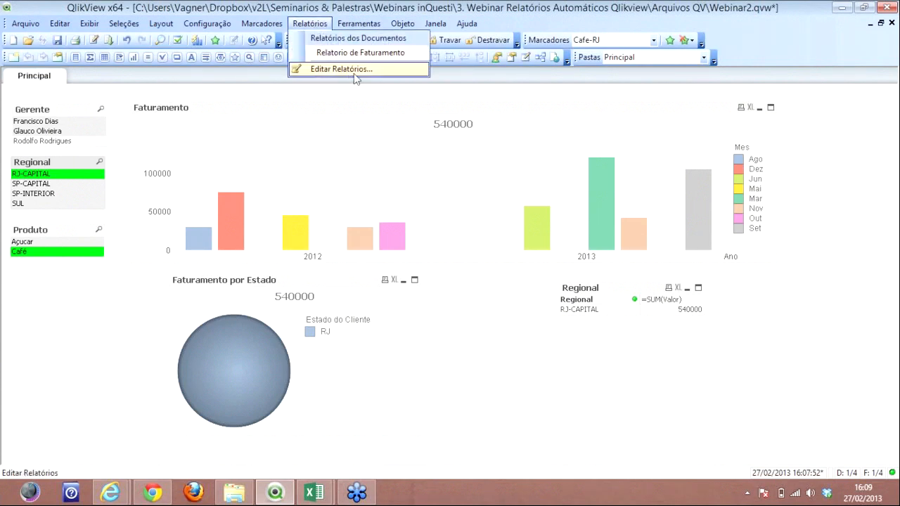
{"action": "left_click", "coordinate": [353, 69]}
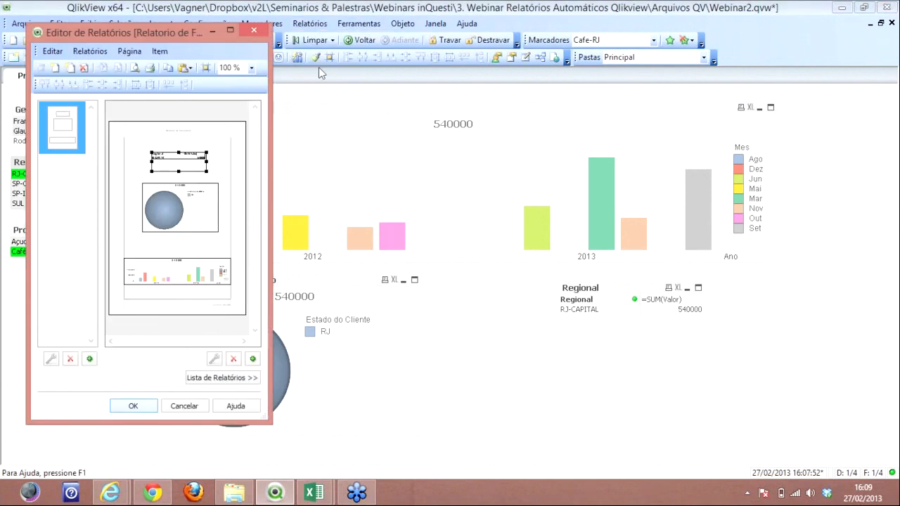
{"action": "left_click", "coordinate": [222, 378]}
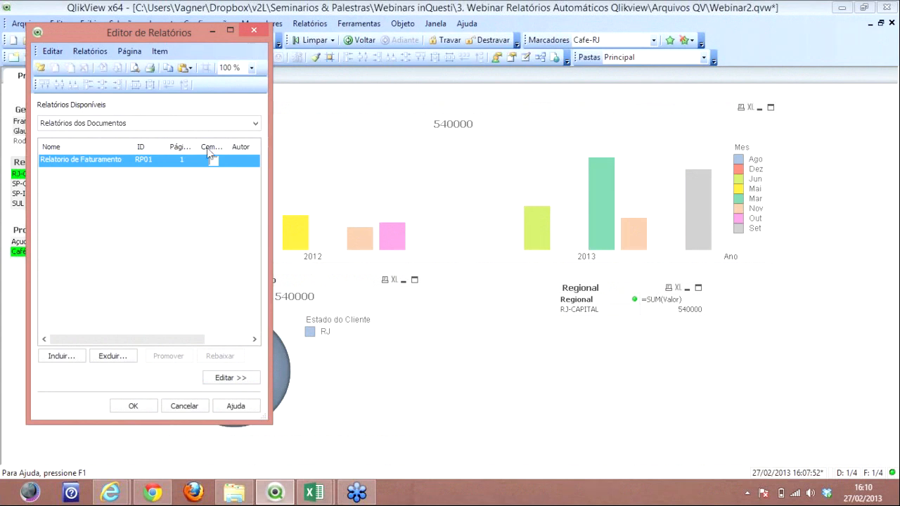
{"action": "left_click", "coordinate": [62, 357]}
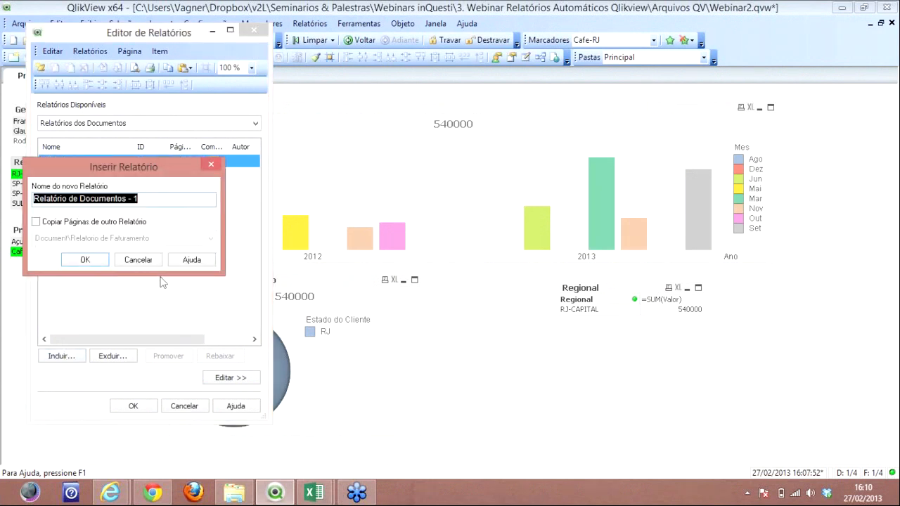
{"action": "type", "text": "Rela"}
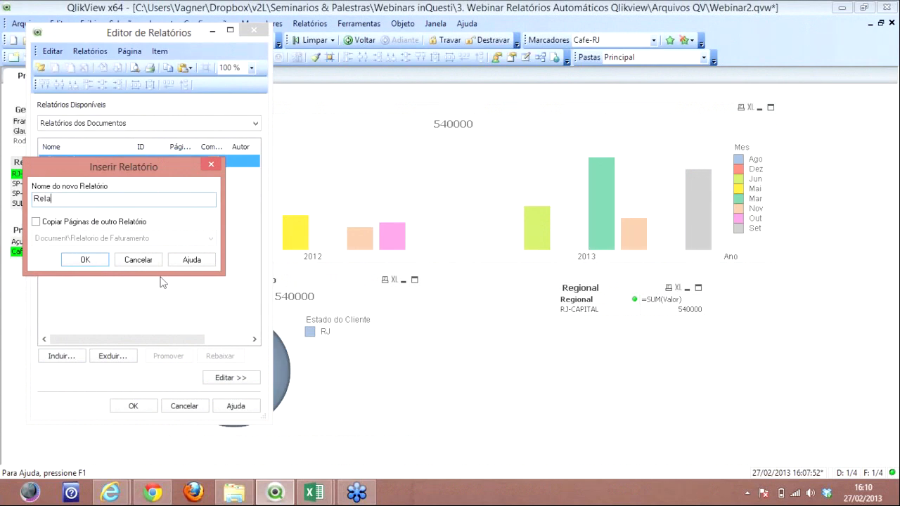
{"action": "type", "text": "torio Selecao"}
{"action": "double_click", "coordinate": [93, 199]}
{"action": "type", "text": "CAfe"}
{"action": "left_click", "coordinate": [89, 224]}
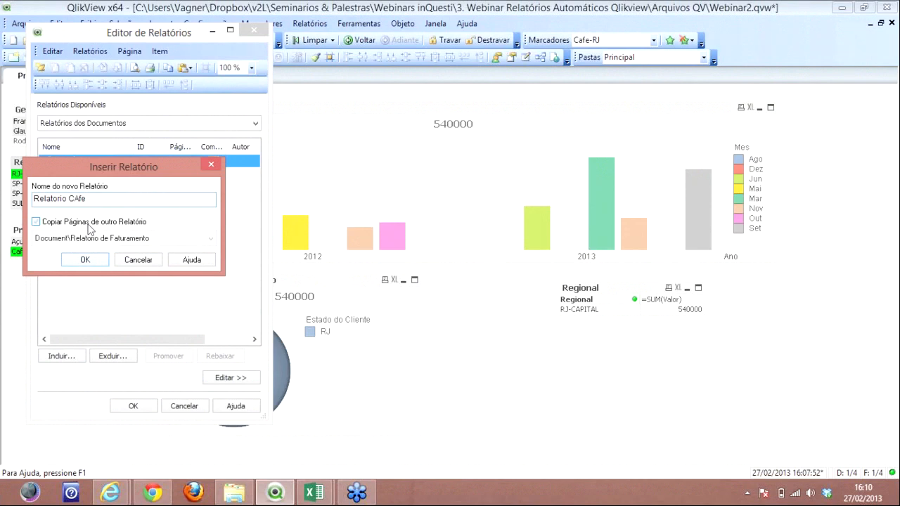
{"action": "left_click", "coordinate": [93, 260]}
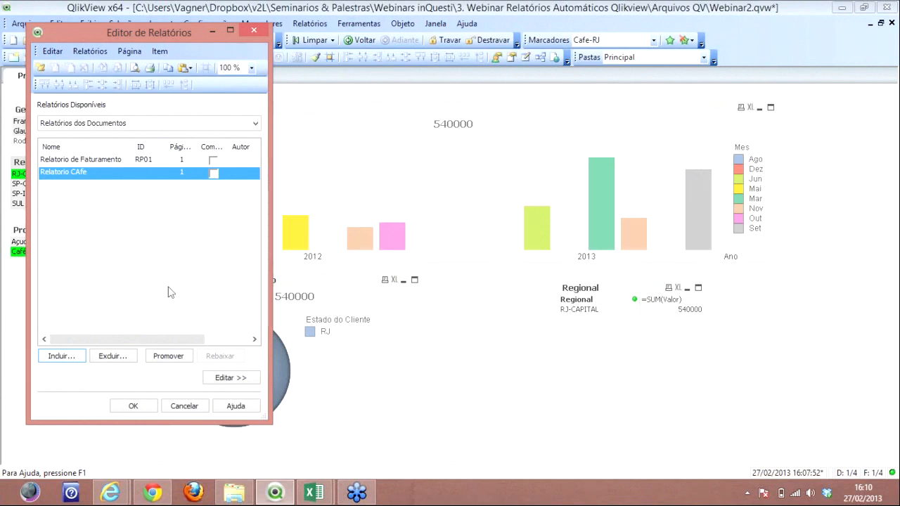
- Configure Relatorio CAfe to start from the bookmark Document\Cafe-RJ as its initial selection, and accept the report changes
{"action": "left_click", "coordinate": [242, 379]}
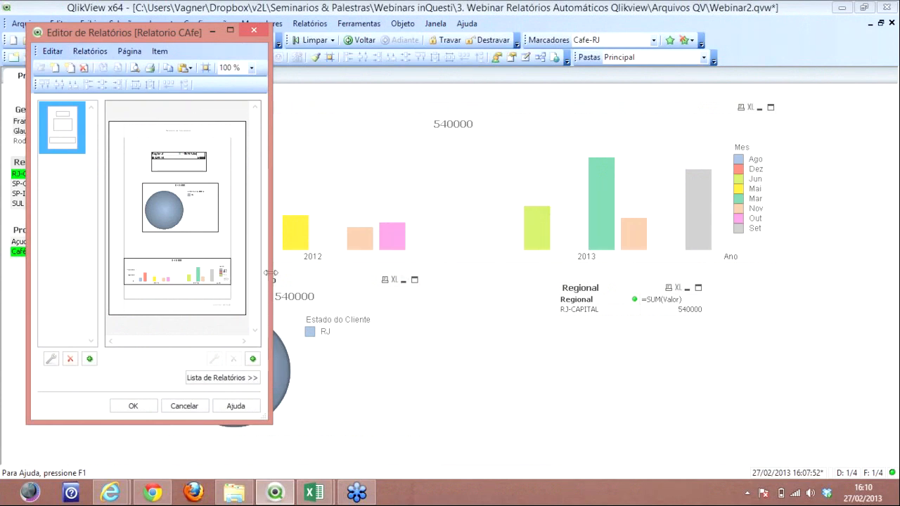
{"action": "left_click", "coordinate": [105, 52]}
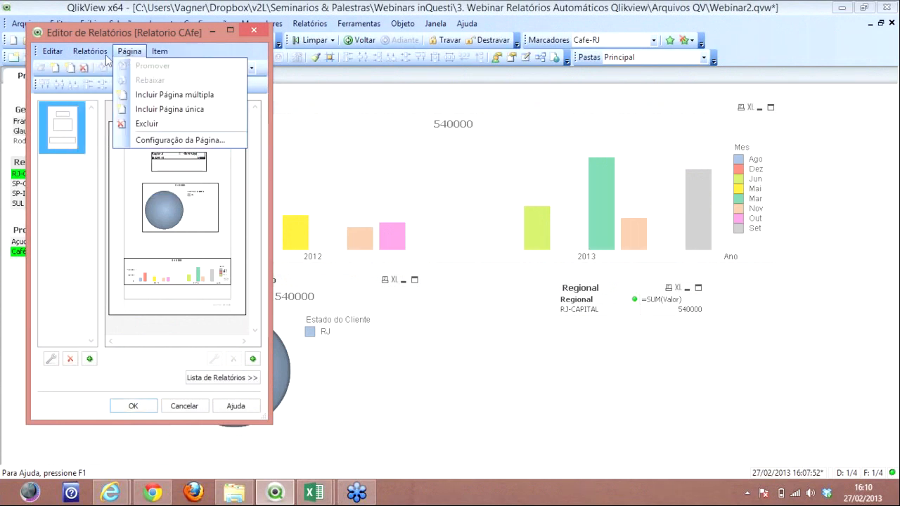
{"action": "left_click", "coordinate": [133, 189]}
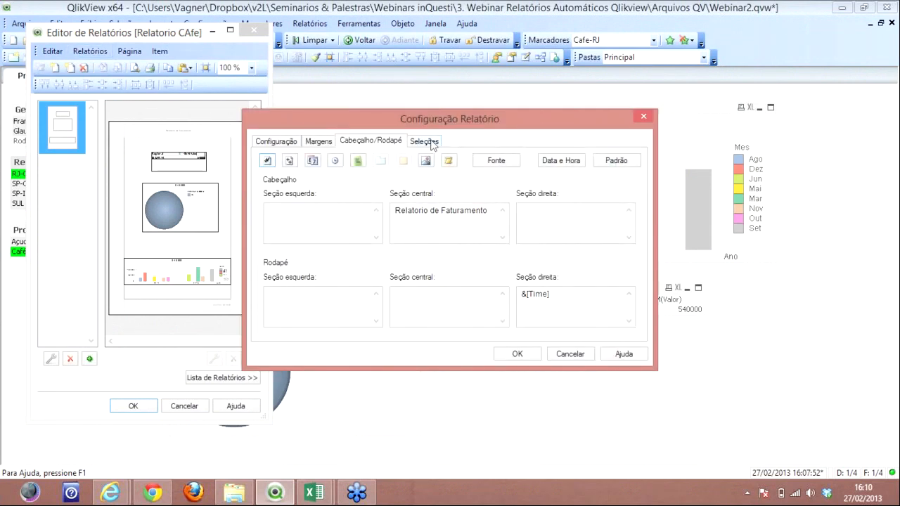
{"action": "left_click", "coordinate": [431, 141]}
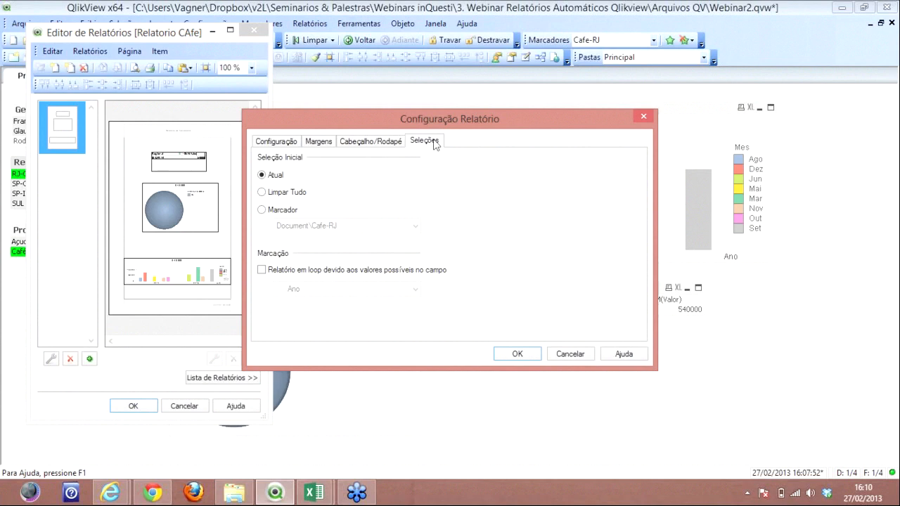
{"action": "left_click", "coordinate": [280, 194]}
{"action": "left_click", "coordinate": [262, 210]}
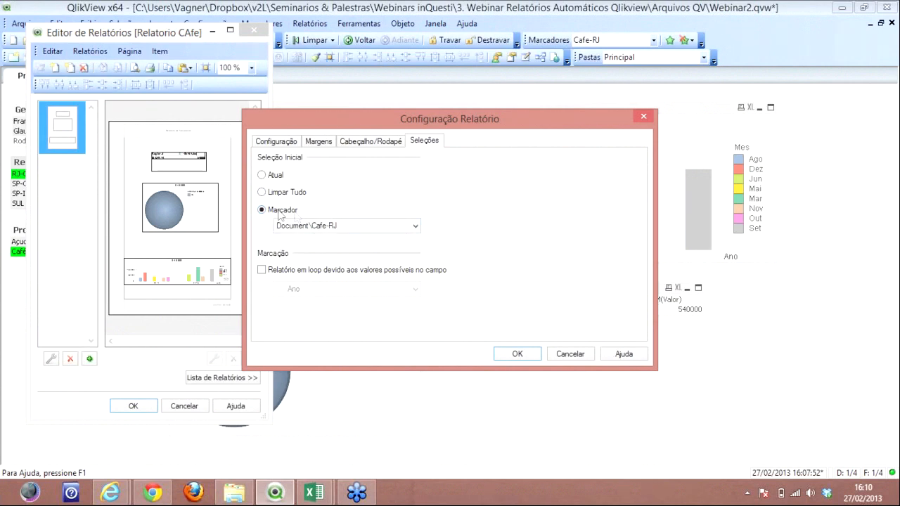
{"action": "left_click", "coordinate": [518, 353]}
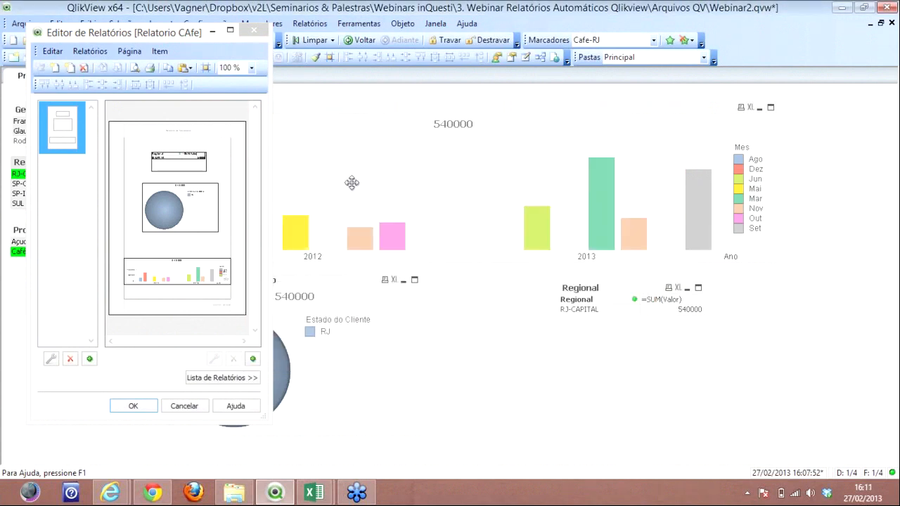
{"action": "left_click", "coordinate": [236, 380]}
{"action": "left_click", "coordinate": [141, 406]}
- Clear all selections and check the print preview of Relatorio CAfe without printing it
{"action": "left_click", "coordinate": [313, 40]}
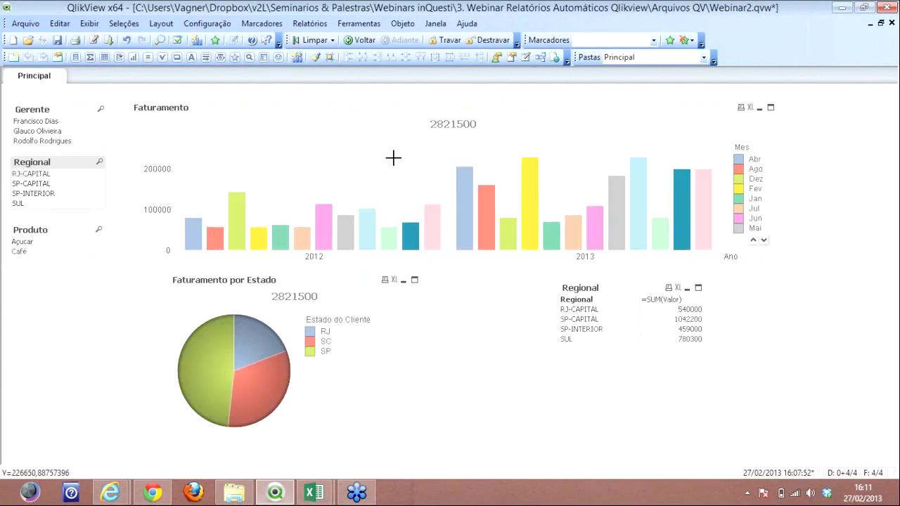
{"action": "left_click", "coordinate": [320, 32]}
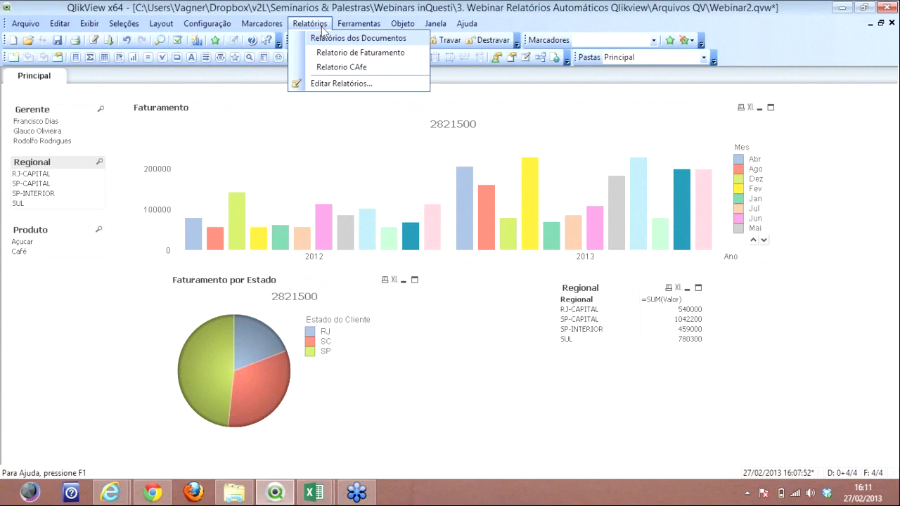
{"action": "left_click", "coordinate": [385, 69]}
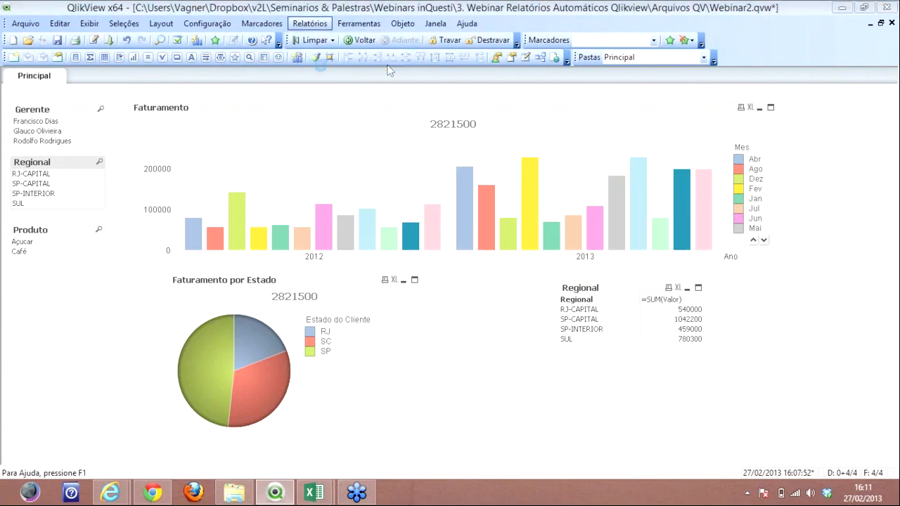
{"action": "left_click", "coordinate": [421, 353]}
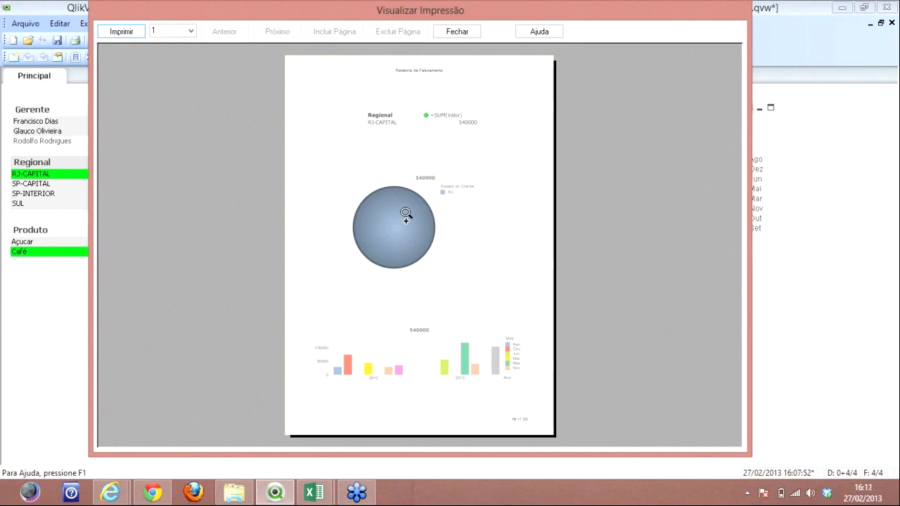
{"action": "left_click", "coordinate": [463, 35]}
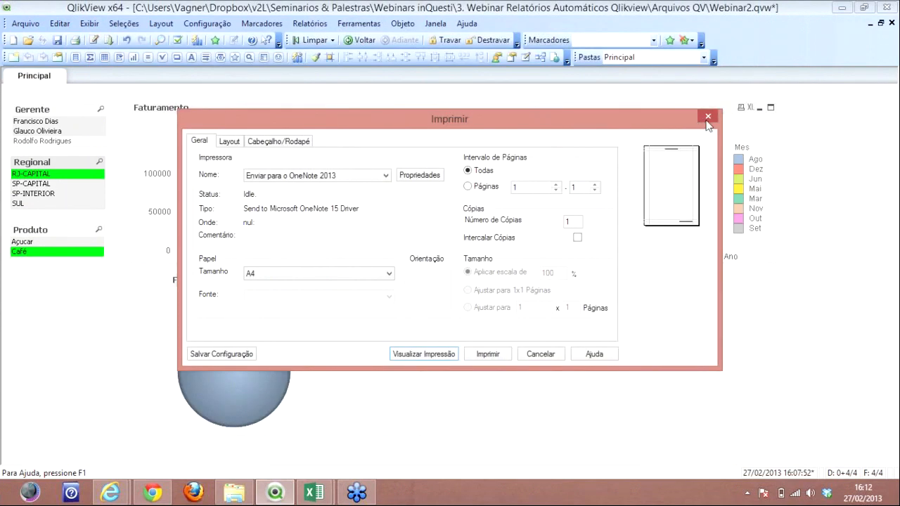
{"action": "left_click", "coordinate": [708, 117]}
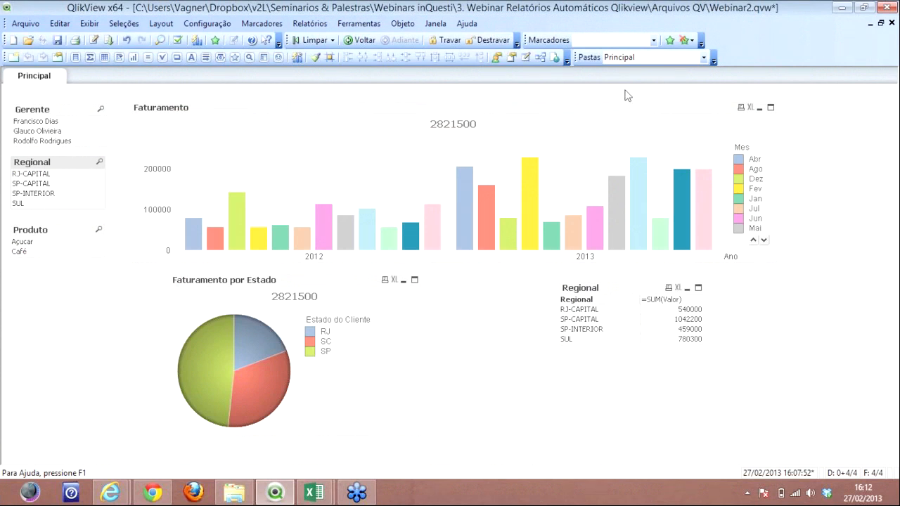
- Save the document and free space above the Faturamento bar chart by reducing its height and moving it down
{"action": "left_click", "coordinate": [59, 42]}
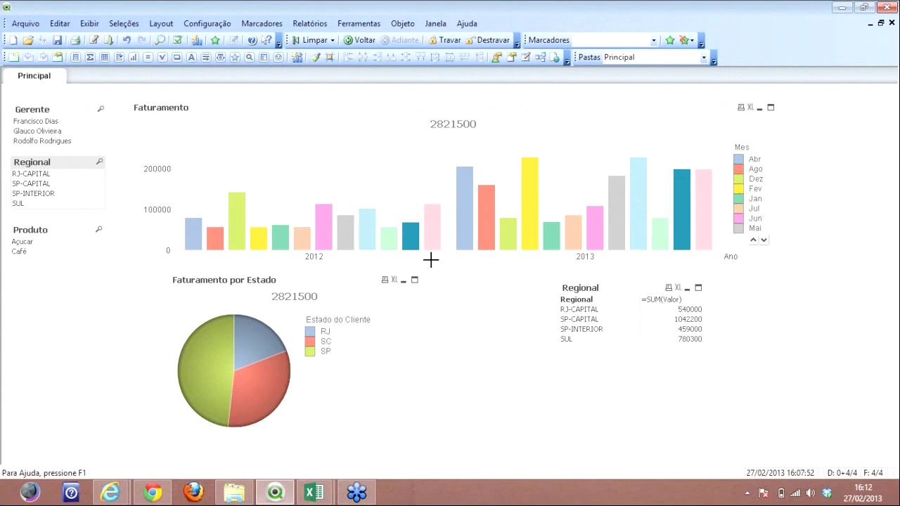
{"action": "left_click_drag", "start_coordinate": [436, 259], "coordinate": [438, 227]}
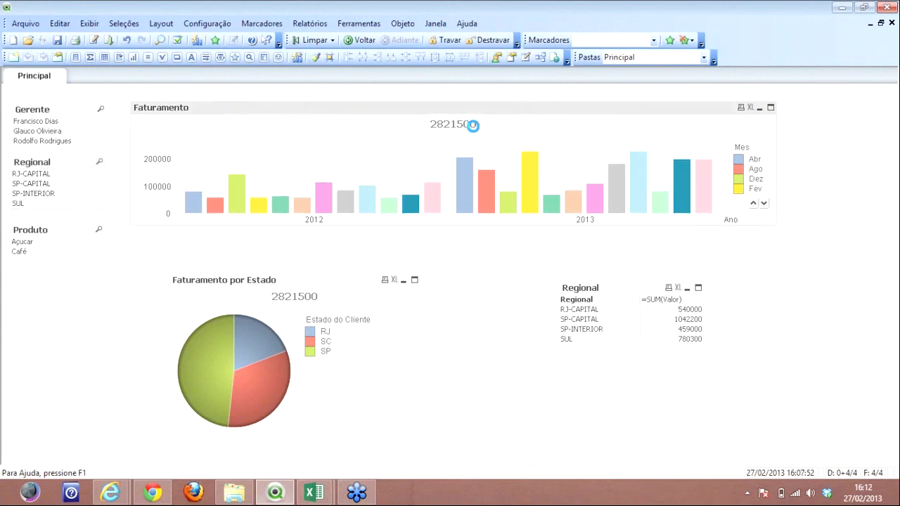
{"action": "left_click_drag", "start_coordinate": [482, 121], "coordinate": [481, 144]}
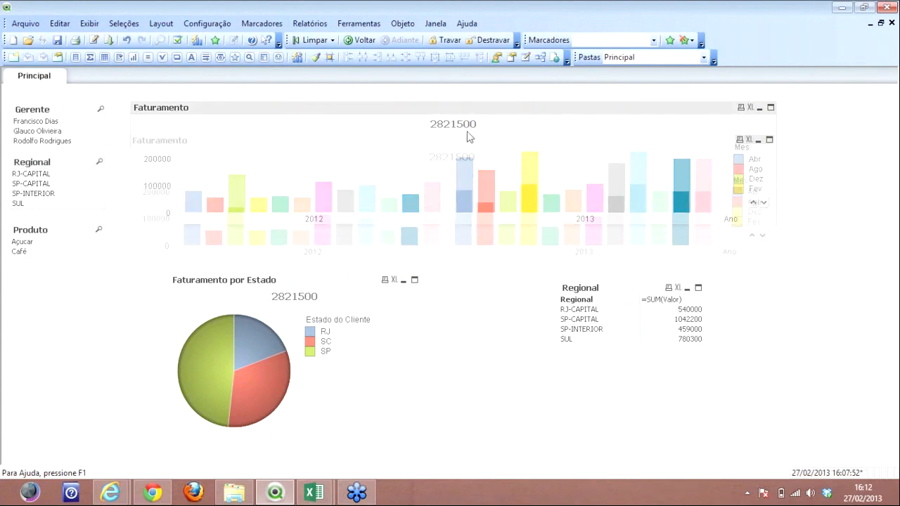
- Create a text object on the Principal sheet with the expression ='Gerente: ' & Gerente
{"action": "left_click", "coordinate": [191, 57]}
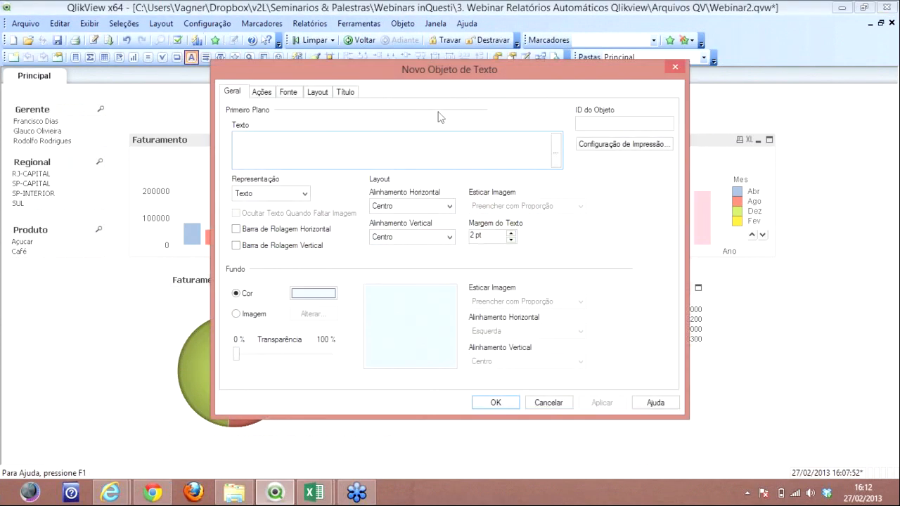
{"action": "type", "text": "="}
{"action": "type", "text": "~"}
{"action": "type", "text": "'Gere"}
{"action": "type", "text": "n"}
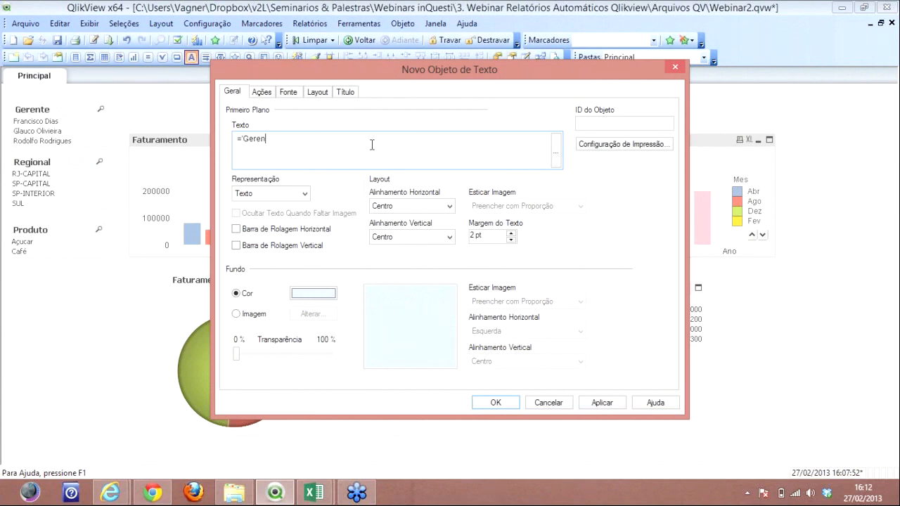
{"action": "type", "text": "te: ' & Gerente"}
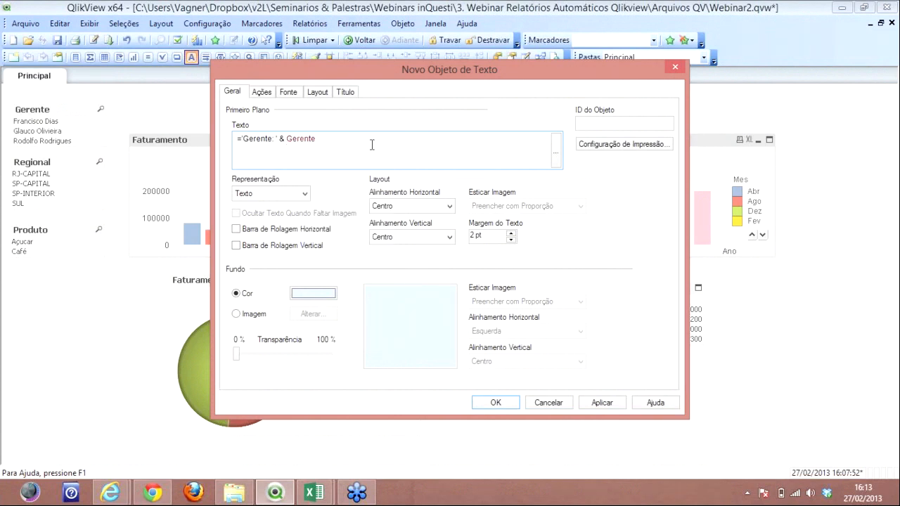
{"action": "left_click", "coordinate": [495, 403]}
- Resize the Gerente text object into a low band, place it above the Faturamento chart, and save the document
{"action": "left_click_drag", "start_coordinate": [124, 159], "coordinate": [776, 309]}
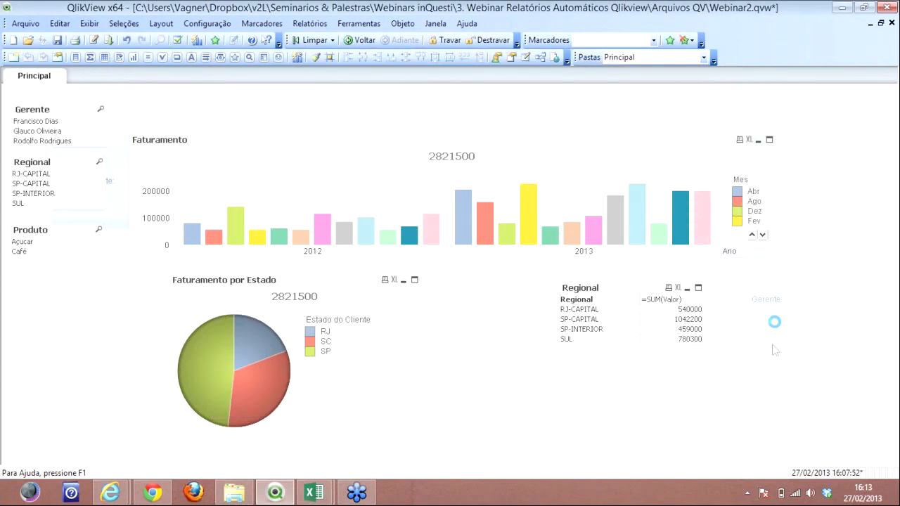
{"action": "left_click_drag", "start_coordinate": [785, 341], "coordinate": [887, 283]}
{"action": "left_click_drag", "start_coordinate": [856, 267], "coordinate": [473, 117]}
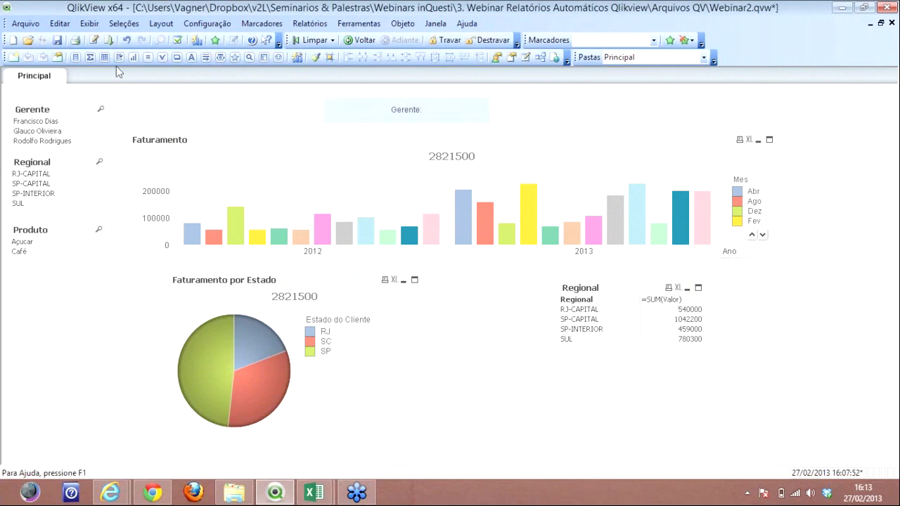
{"action": "left_click", "coordinate": [57, 40]}
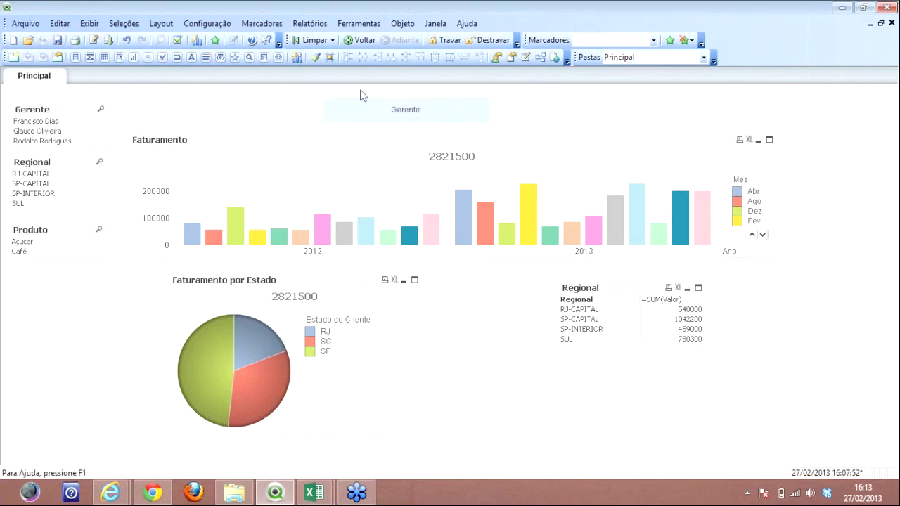
- Create a document report named Relatorio Gerentes that copies its pages from Relatorio CAfe, and place the Gerente text object above the page's Regional table
{"action": "left_click", "coordinate": [311, 25]}
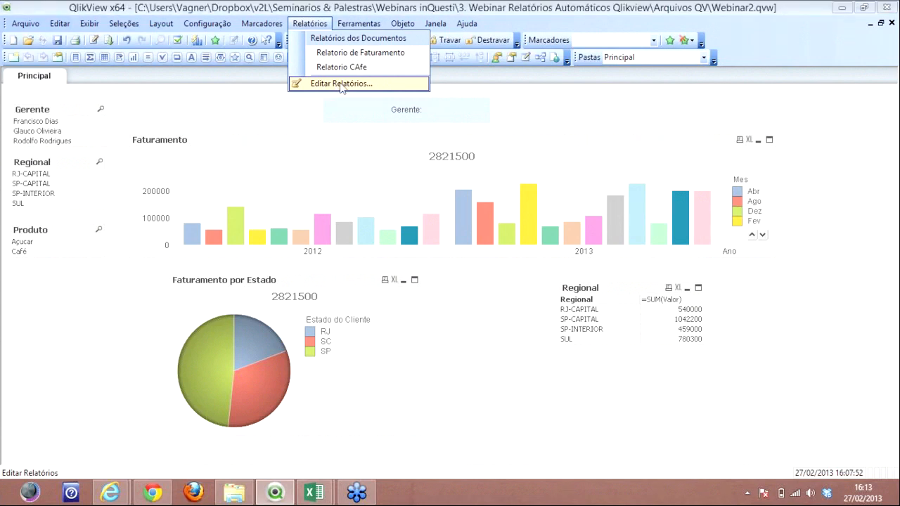
{"action": "left_click", "coordinate": [338, 84]}
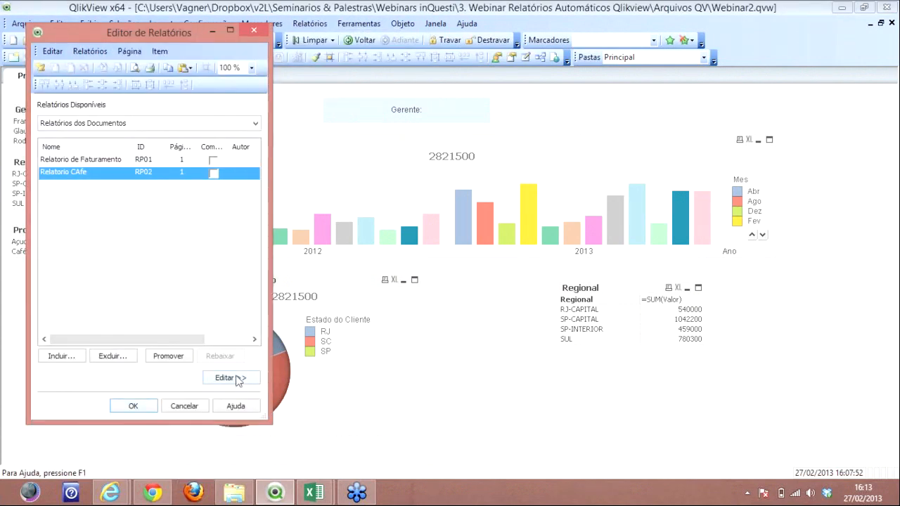
{"action": "left_click", "coordinate": [238, 378]}
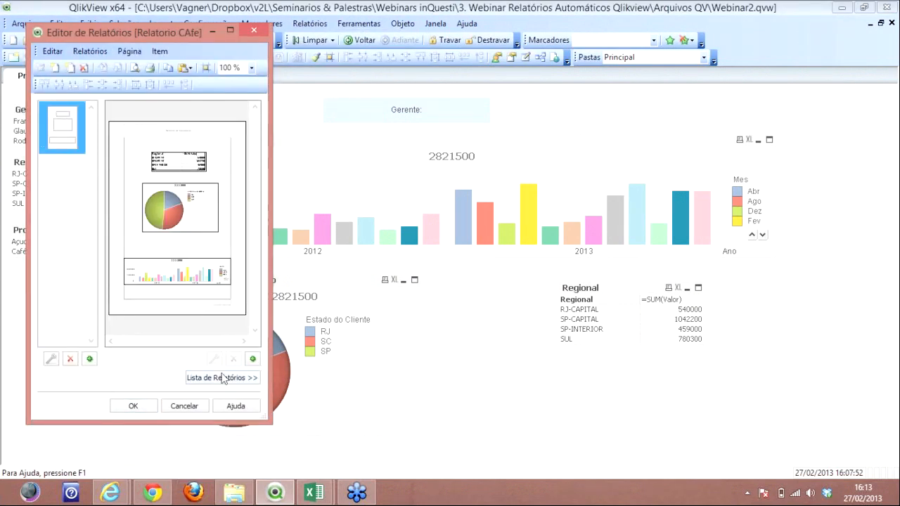
{"action": "left_click", "coordinate": [241, 378]}
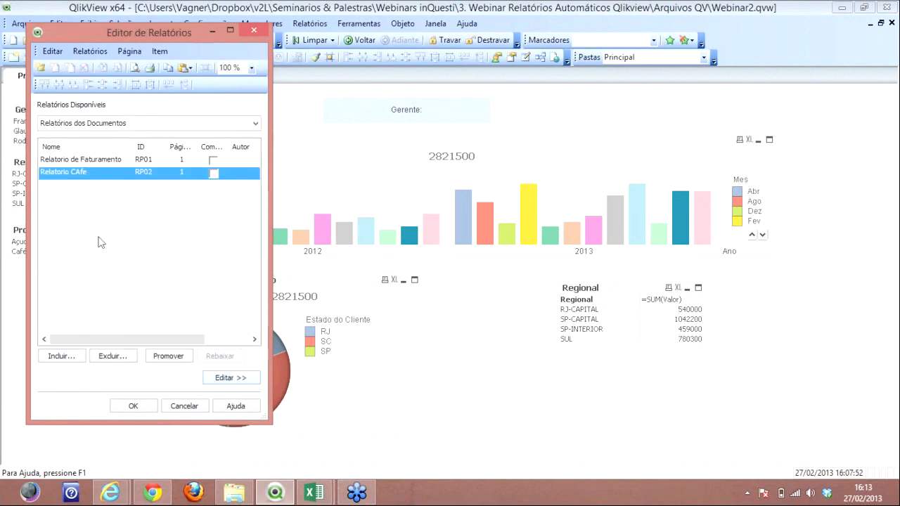
{"action": "left_click", "coordinate": [62, 357]}
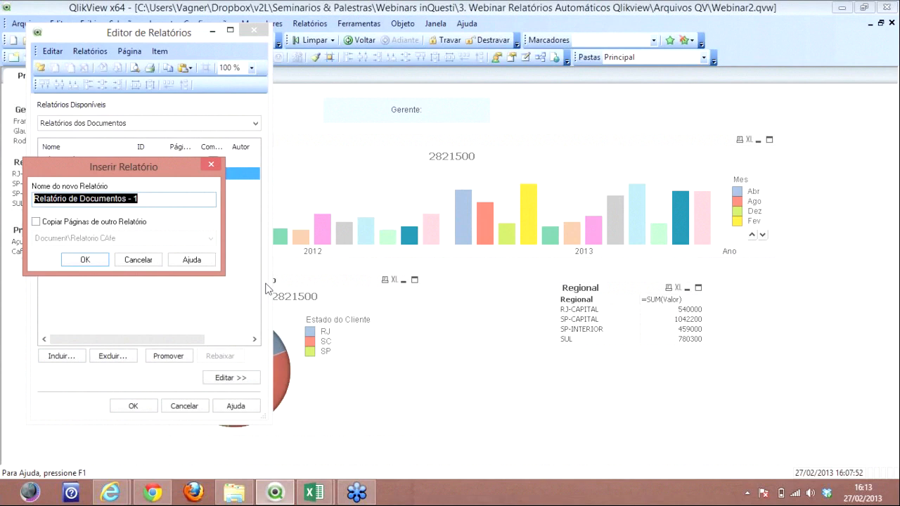
{"action": "type", "text": "Relatorio Gerentes"}
{"action": "left_click", "coordinate": [119, 224]}
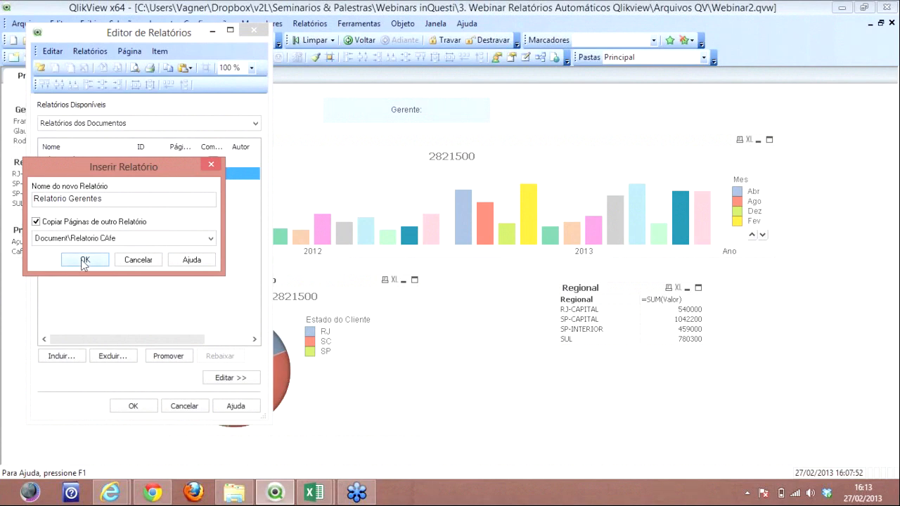
{"action": "left_click", "coordinate": [83, 260]}
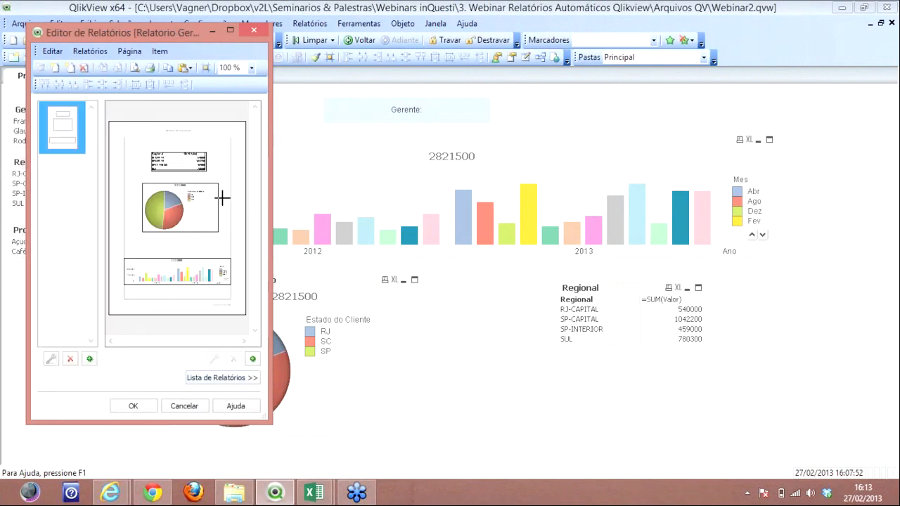
{"action": "left_click_drag", "start_coordinate": [443, 115], "coordinate": [161, 145]}
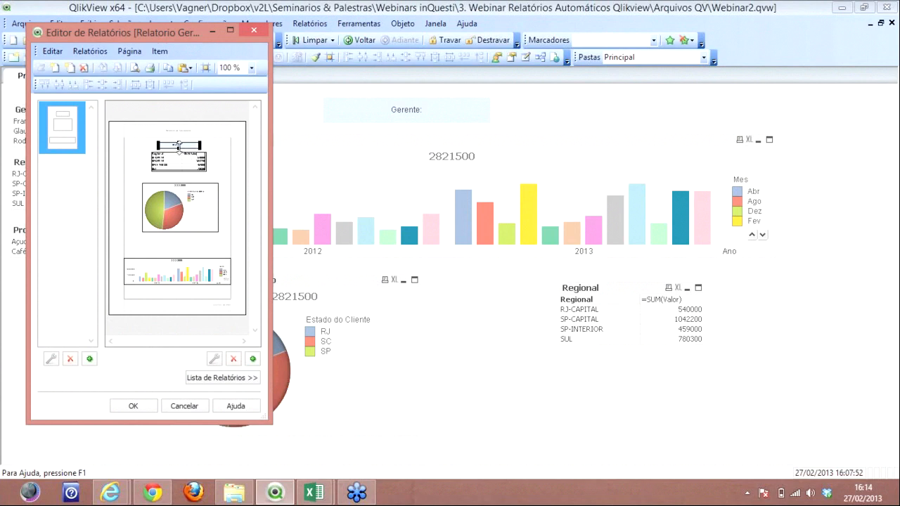
- Set Relatorio Gerentes to start with Limpar Tudo and loop over the possible values of the Gerente field, and accept the report changes
{"action": "left_click", "coordinate": [101, 52]}
{"action": "left_click", "coordinate": [144, 188]}
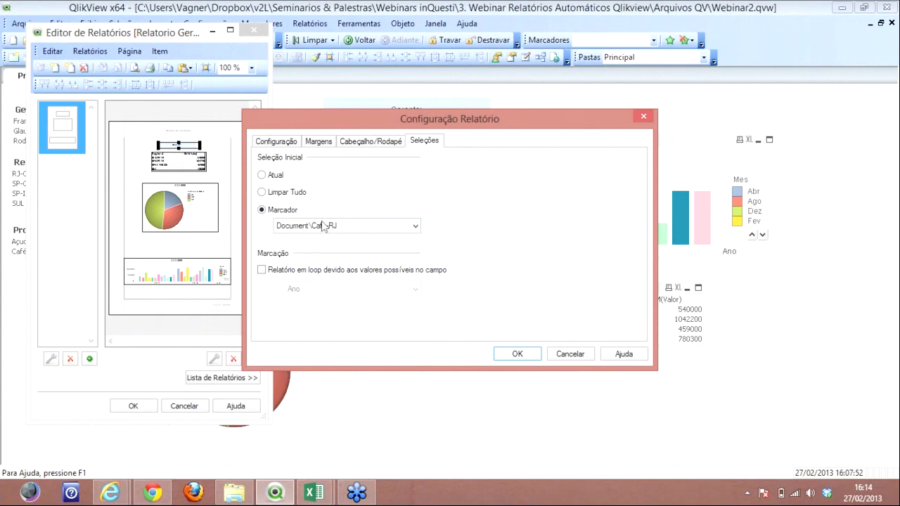
{"action": "left_click", "coordinate": [262, 196]}
{"action": "left_click", "coordinate": [262, 270]}
{"action": "left_click", "coordinate": [411, 288]}
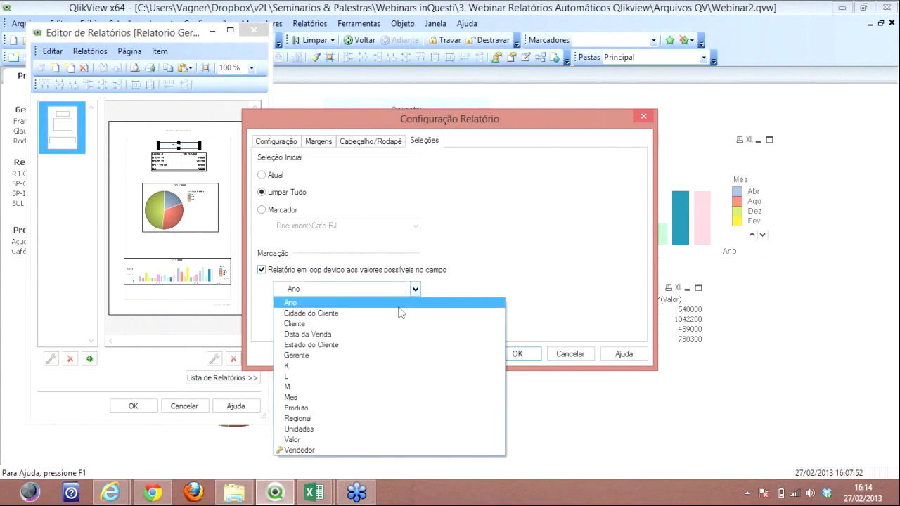
{"action": "left_click", "coordinate": [355, 355]}
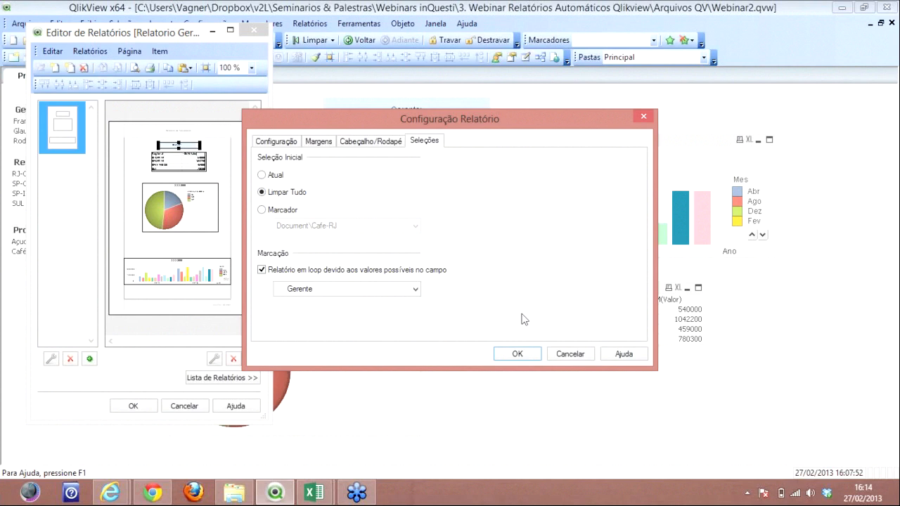
{"action": "left_click", "coordinate": [522, 357]}
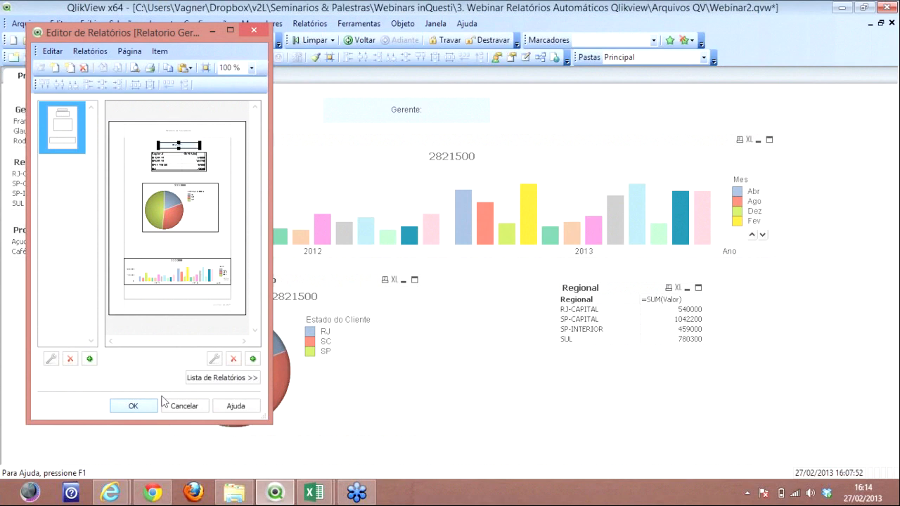
{"action": "left_click", "coordinate": [133, 406]}
- Preview the Relatorio Gerentes report for printing and examine the first manager's page up close
{"action": "left_click", "coordinate": [310, 24]}
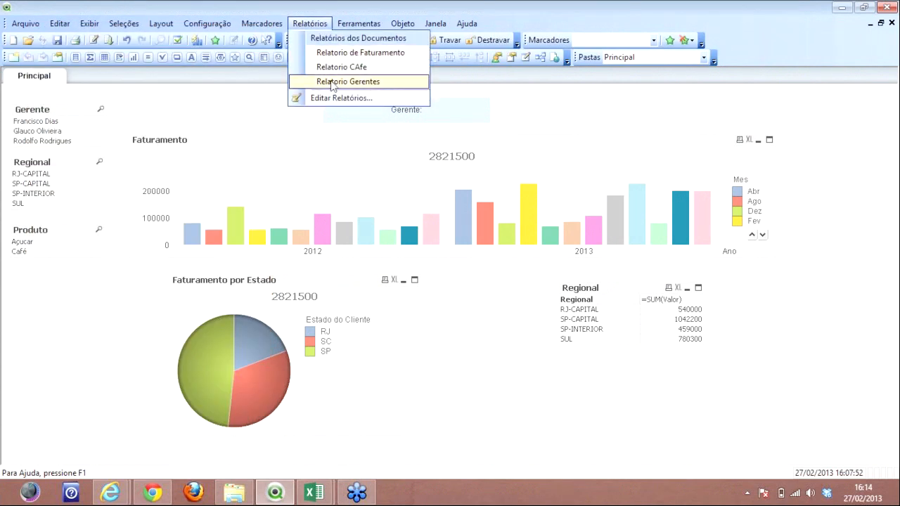
{"action": "left_click", "coordinate": [392, 82]}
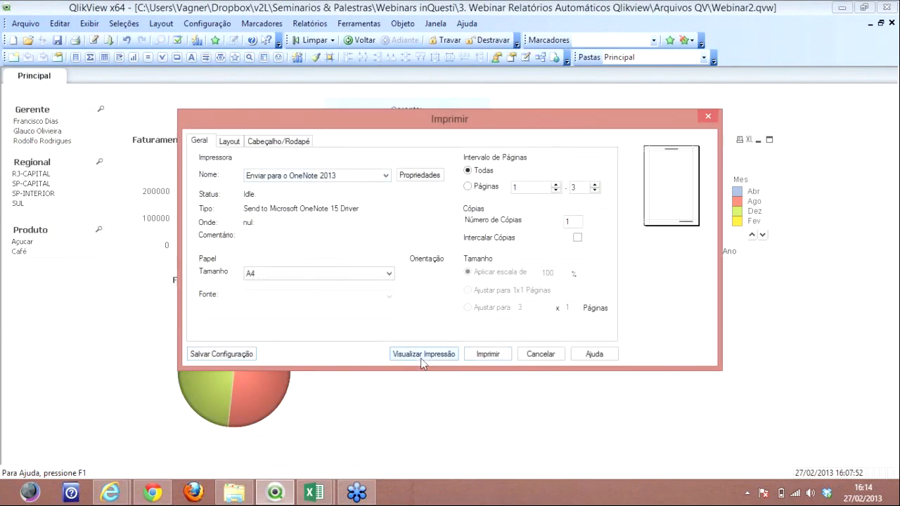
{"action": "left_click", "coordinate": [422, 357]}
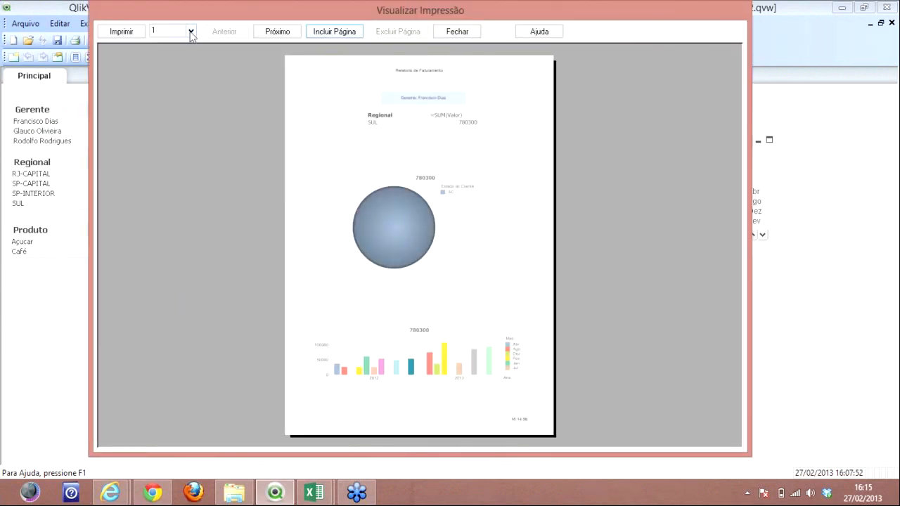
{"action": "left_click", "coordinate": [190, 31]}
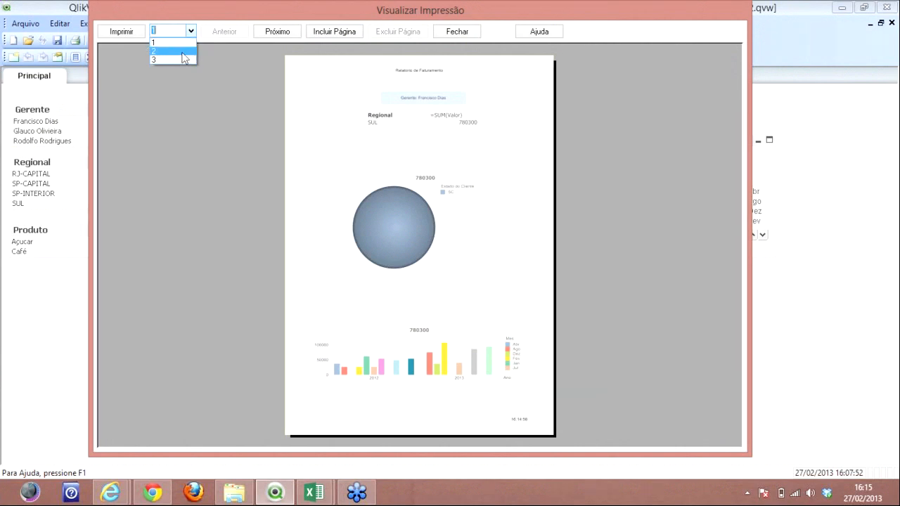
{"action": "left_click", "coordinate": [702, 121]}
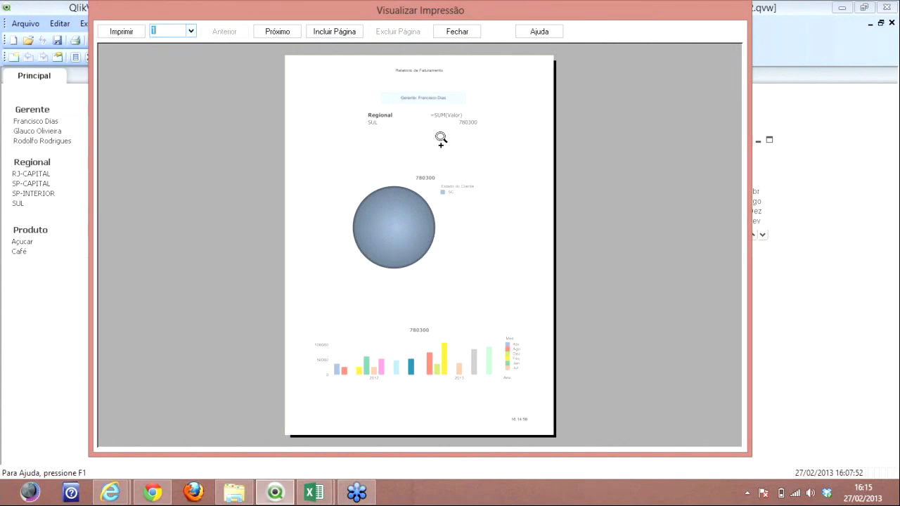
{"action": "left_click", "coordinate": [430, 134]}
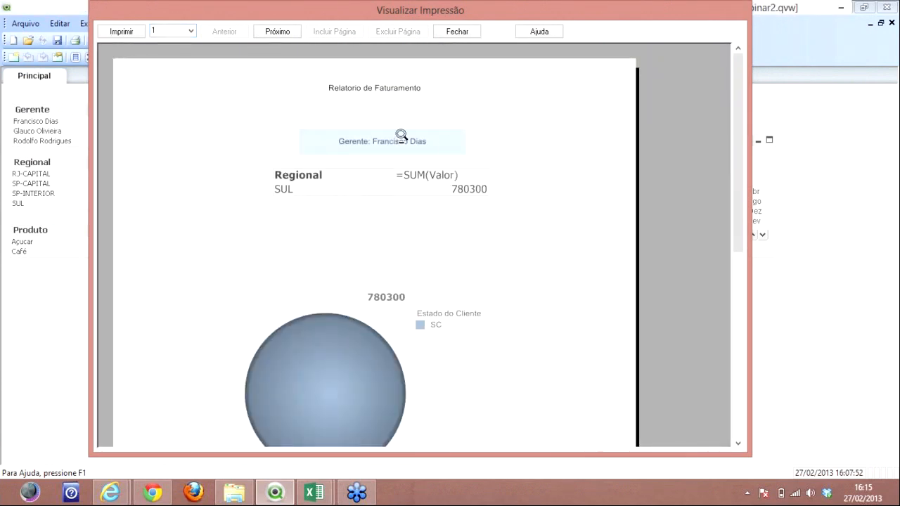
{"action": "left_click_drag", "start_coordinate": [735, 142], "coordinate": [173, 35]}
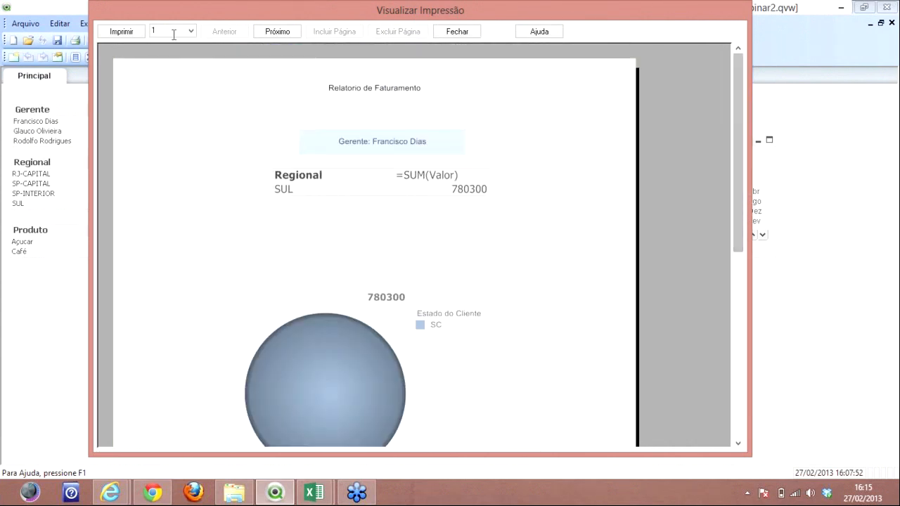
- Examine page 2 of the report preview down to its pie chart, and close the preview without printing
{"action": "left_click", "coordinate": [189, 31]}
{"action": "left_click", "coordinate": [180, 55]}
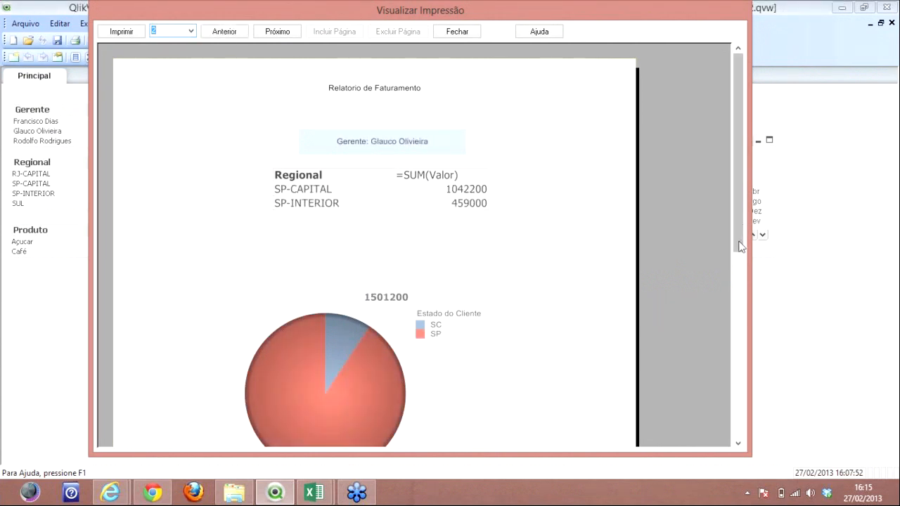
{"action": "mouse_move", "coordinate": [741, 241]}
{"action": "left_mouse_down"}
{"action": "mouse_move", "coordinate": [730, 357]}
{"action": "mouse_move", "coordinate": [718, 235]}
{"action": "left_mouse_up"}
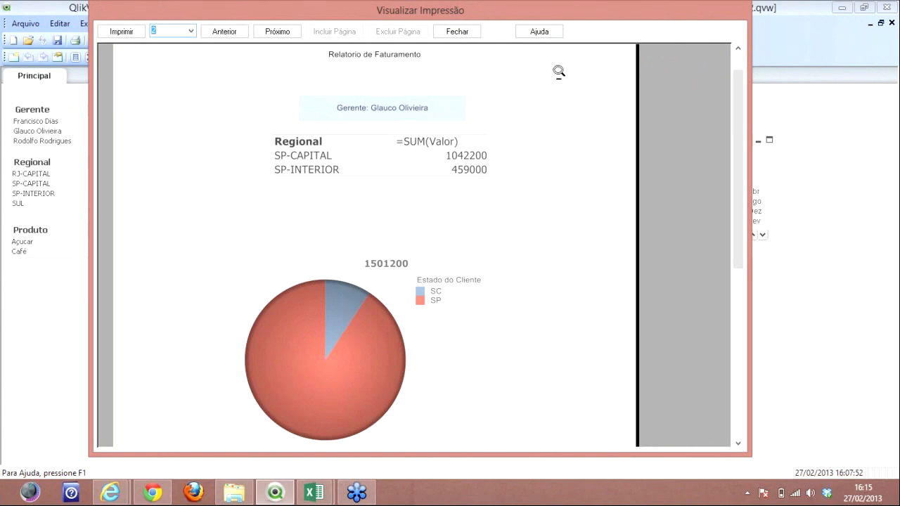
{"action": "left_click", "coordinate": [461, 34]}
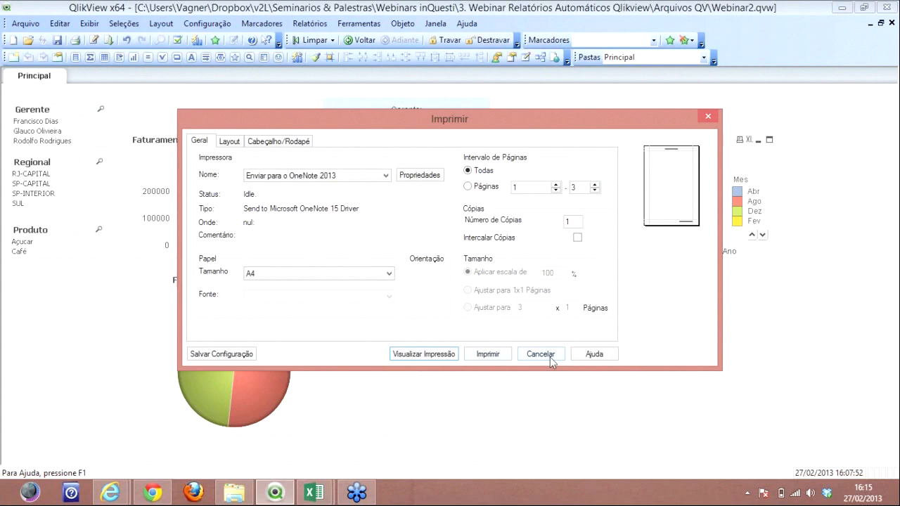
{"action": "left_click", "coordinate": [541, 354]}
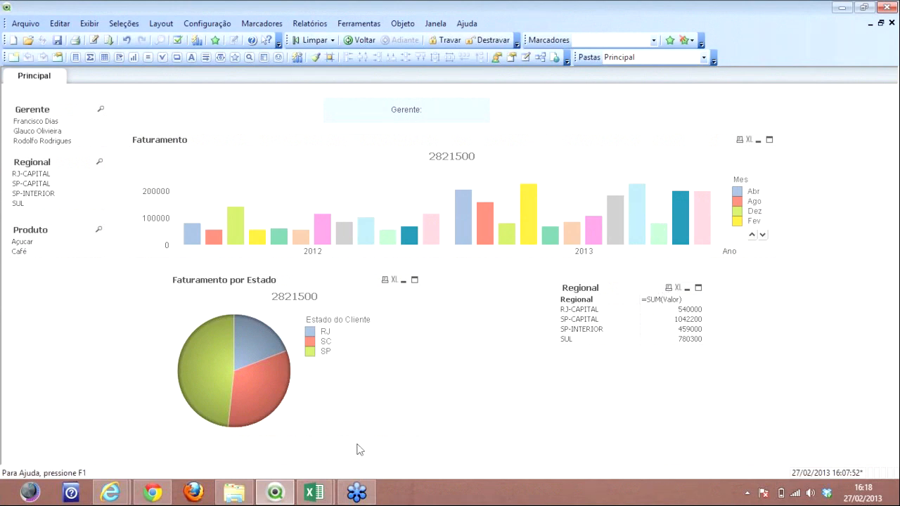
- Minimize the QlikView, Prezi, GoToWebinar and Excel windows to reveal the desktop
{"action": "left_click", "coordinate": [842, 9]}
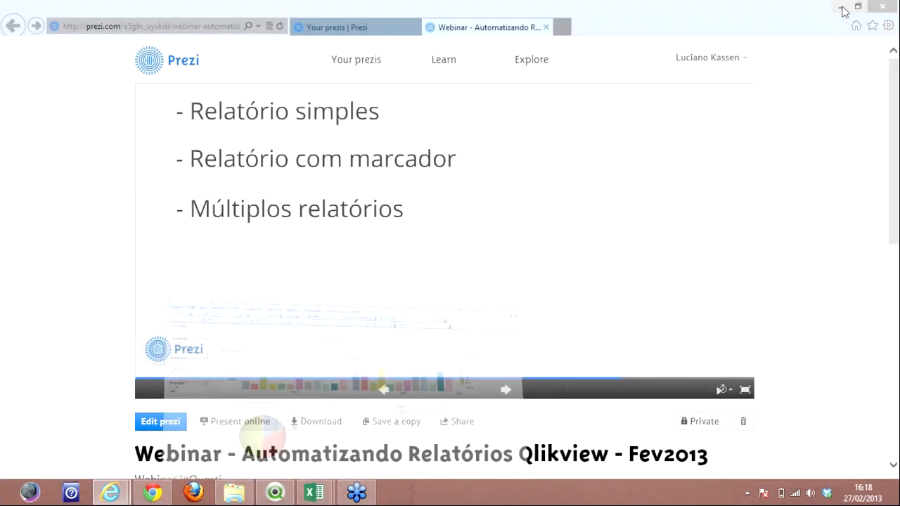
{"action": "left_click", "coordinate": [841, 7]}
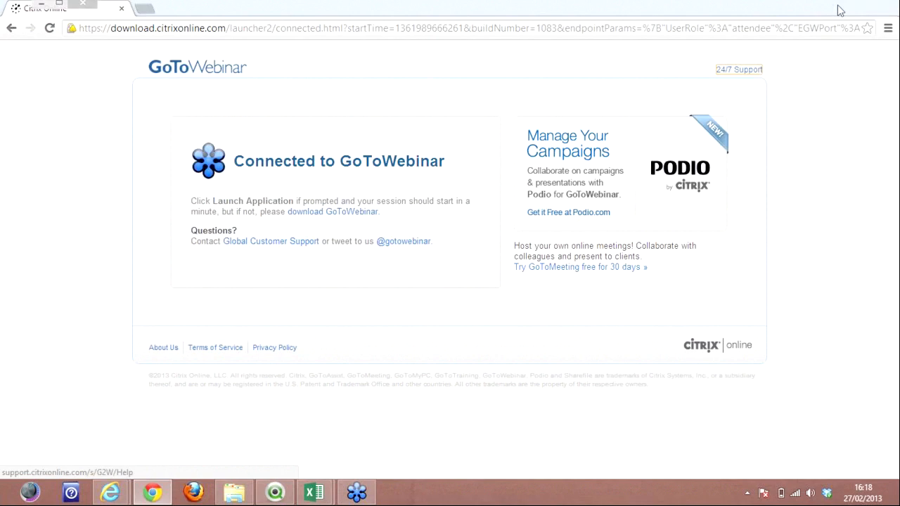
{"action": "left_click", "coordinate": [838, 10]}
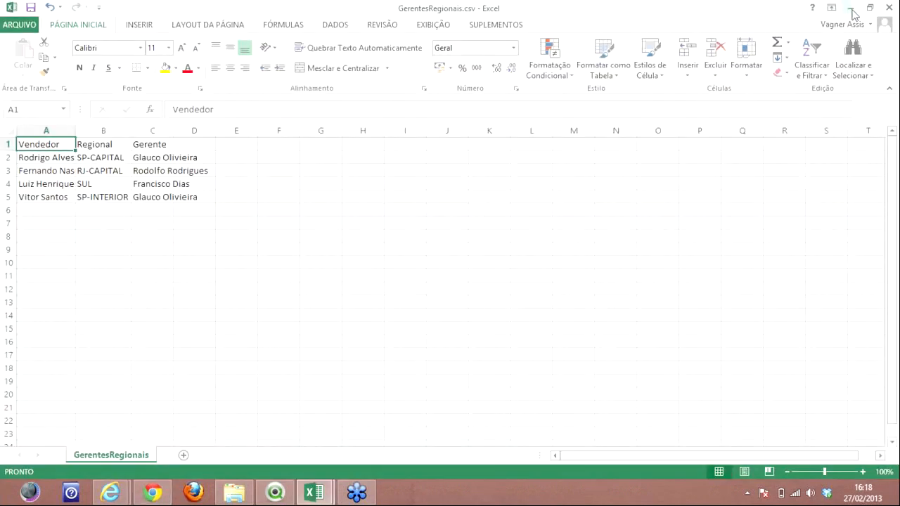
{"action": "left_click", "coordinate": [851, 9]}
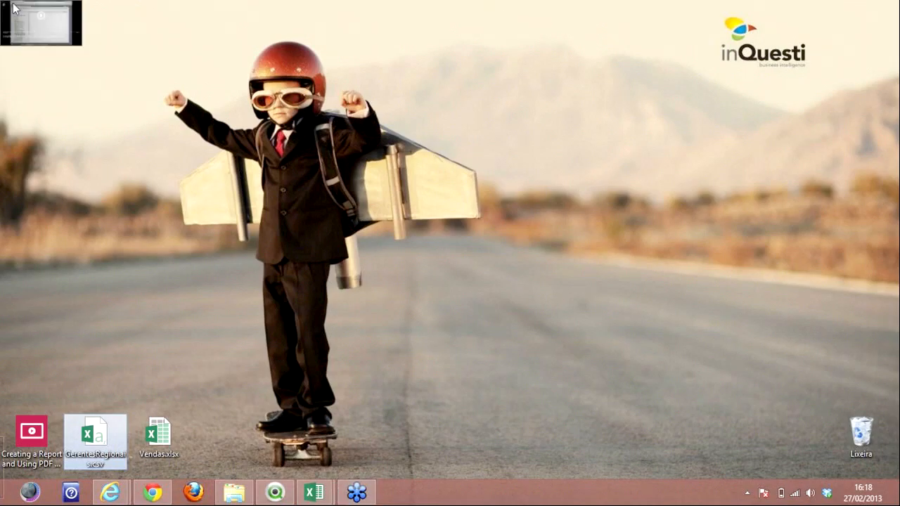
- Mute the system sound and play the video Creating a Report and Using PDF Distribution.mp4
{"action": "left_click", "coordinate": [13, 7]}
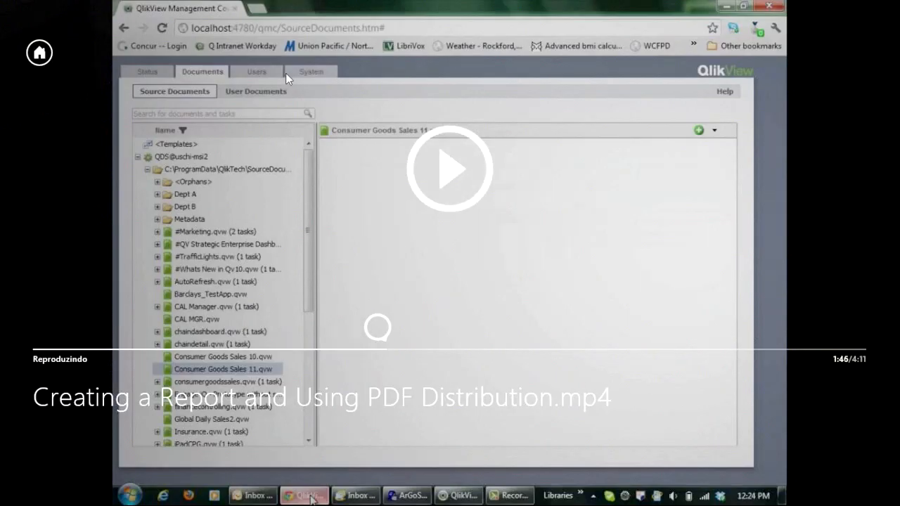
{"action": "key", "text": "alt+Tab"}
{"action": "left_click", "coordinate": [810, 494]}
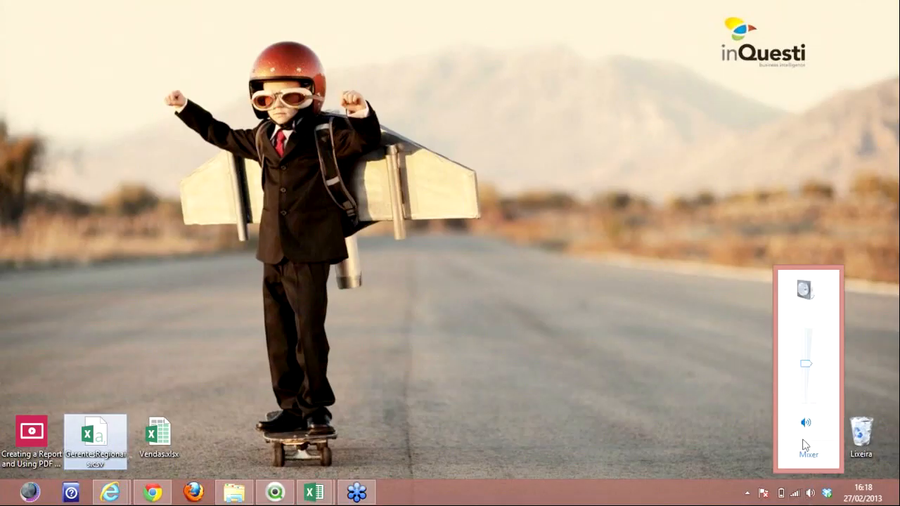
{"action": "left_click", "coordinate": [806, 425]}
{"action": "mouse_move", "coordinate": [23, 25]}
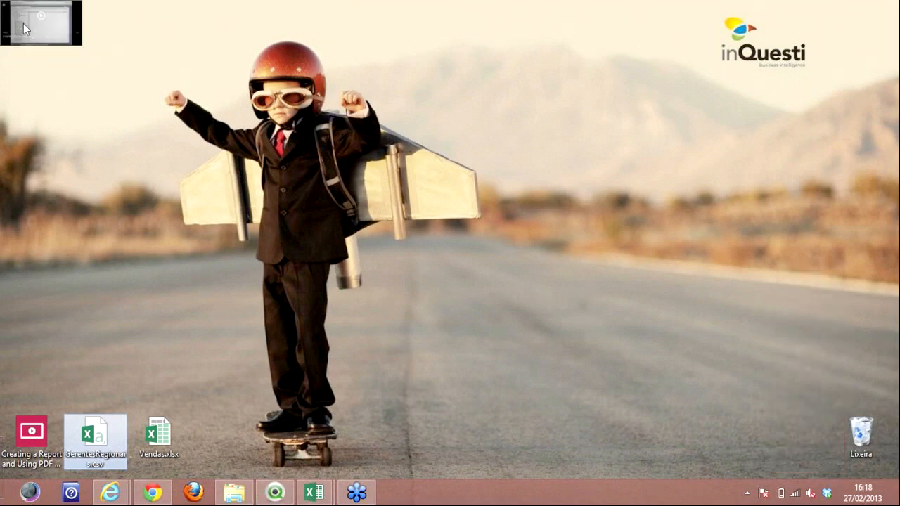
{"action": "left_click", "coordinate": [23, 23]}
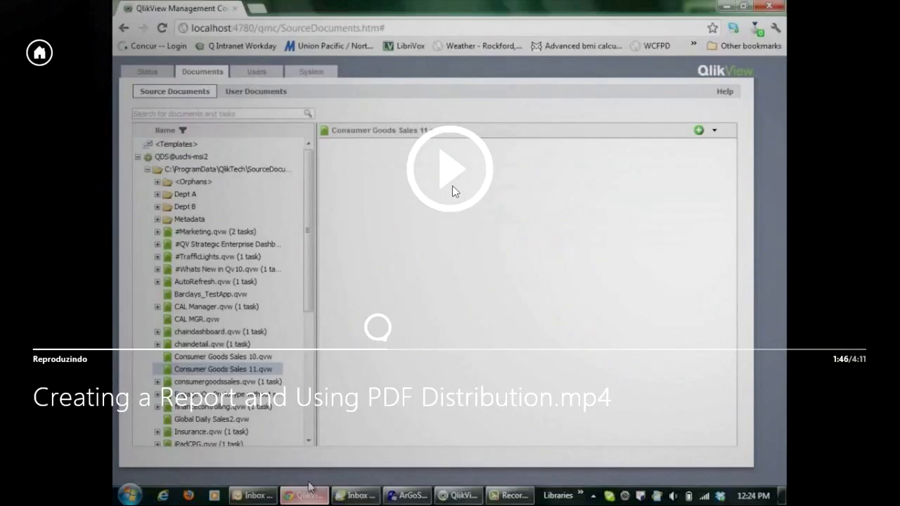
{"action": "left_click", "coordinate": [452, 185]}
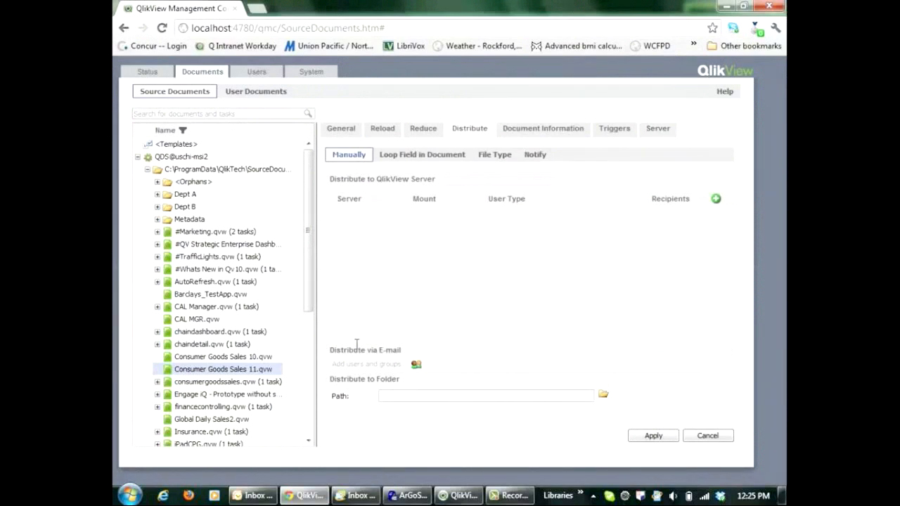
- Open the source document in the task's reduction settings and set Loop and Reduce by field value to the Email field
{"action": "left_click", "coordinate": [419, 134]}
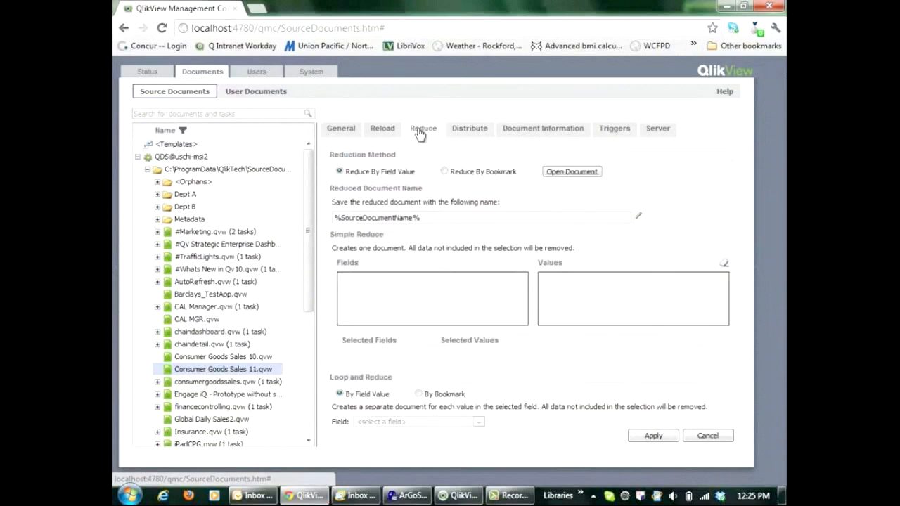
{"action": "left_click", "coordinate": [571, 171]}
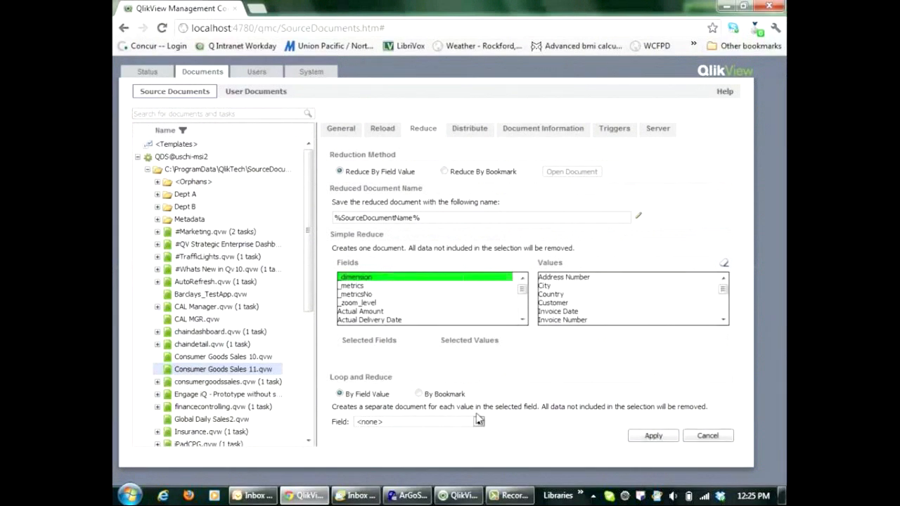
{"action": "left_click", "coordinate": [478, 421]}
{"action": "left_click", "coordinate": [423, 412]}
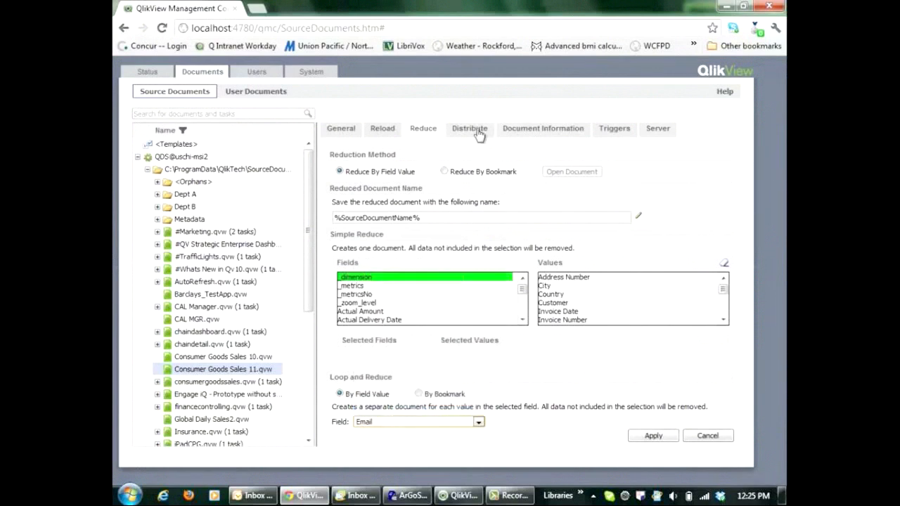
- Set the distribution to loop on the Email field as recipient information with No Validation and E-mail as the target type
{"action": "left_click", "coordinate": [469, 129]}
{"action": "left_click", "coordinate": [430, 160]}
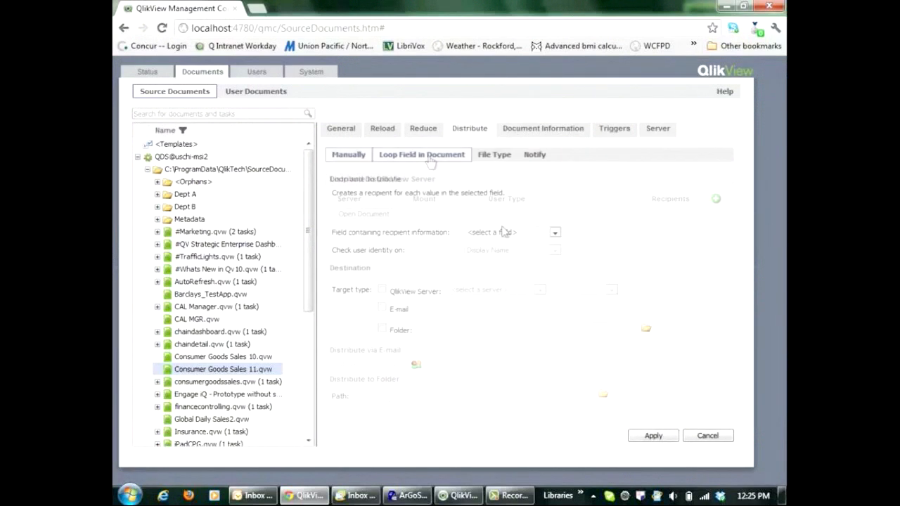
{"action": "left_click", "coordinate": [503, 233]}
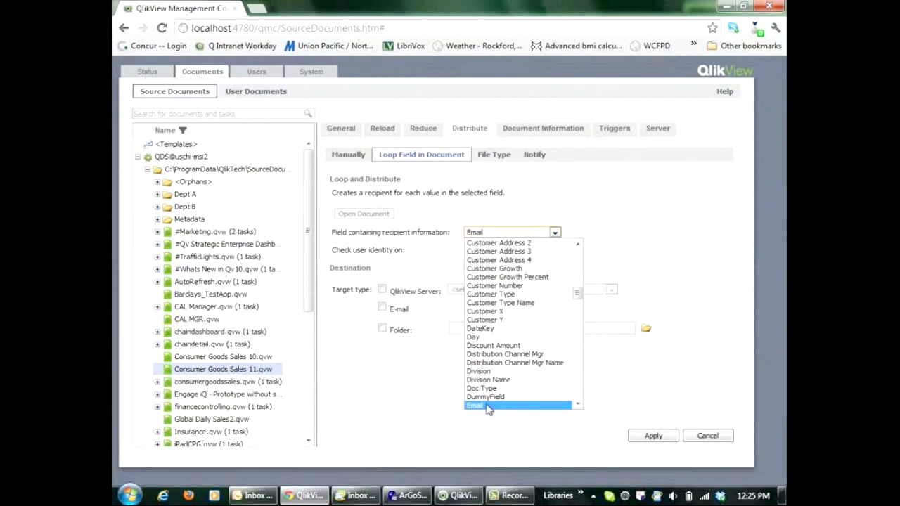
{"action": "left_click", "coordinate": [488, 406]}
{"action": "left_click", "coordinate": [511, 251]}
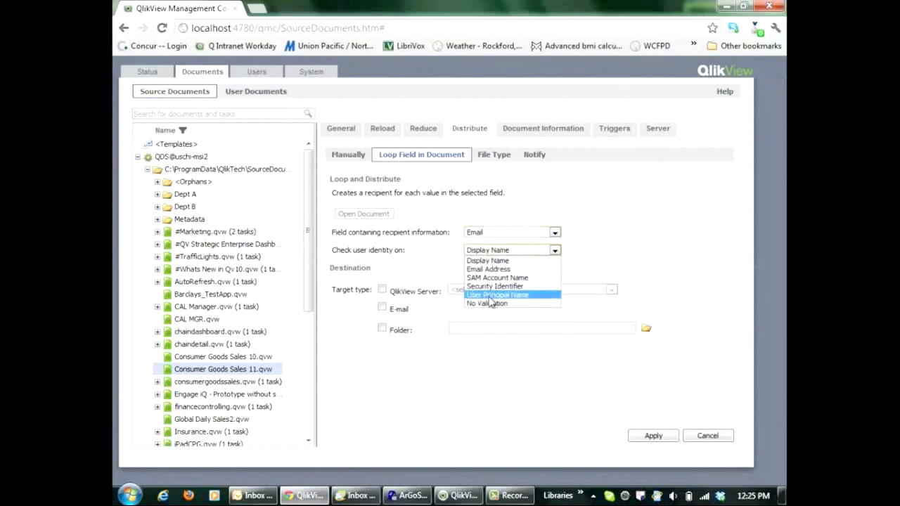
{"action": "left_click", "coordinate": [490, 303]}
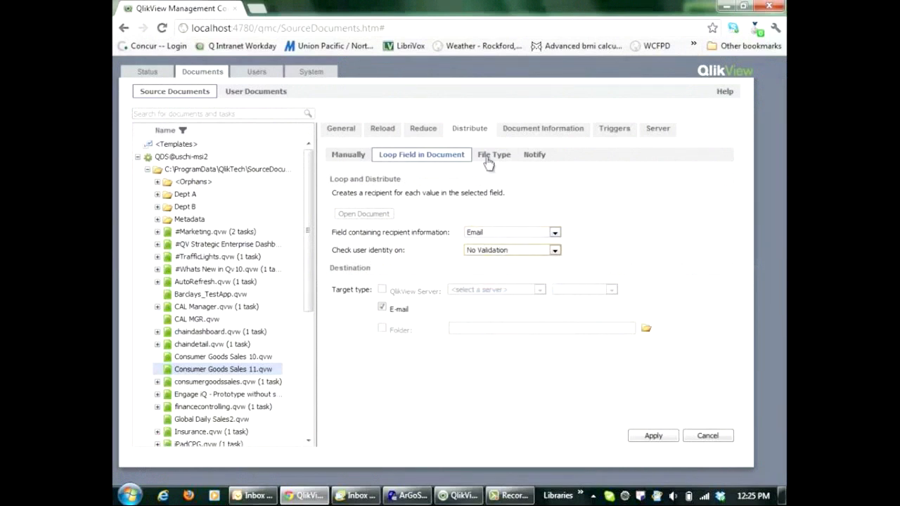
- Choose Regional Sales Report as the PDF output, apply the task settings, and switch to ArGoSoft Mail Server
{"action": "left_click", "coordinate": [488, 158]}
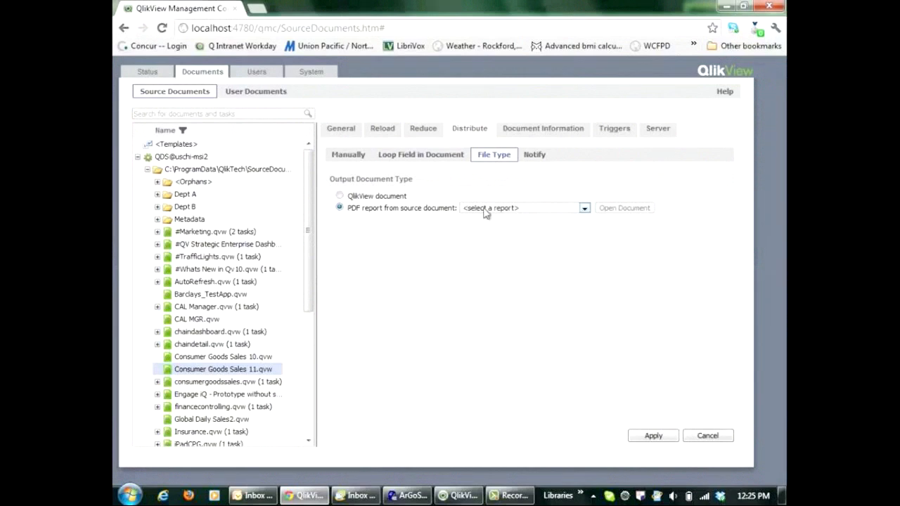
{"action": "left_click", "coordinate": [484, 209]}
{"action": "left_click", "coordinate": [492, 225]}
{"action": "left_click", "coordinate": [650, 436]}
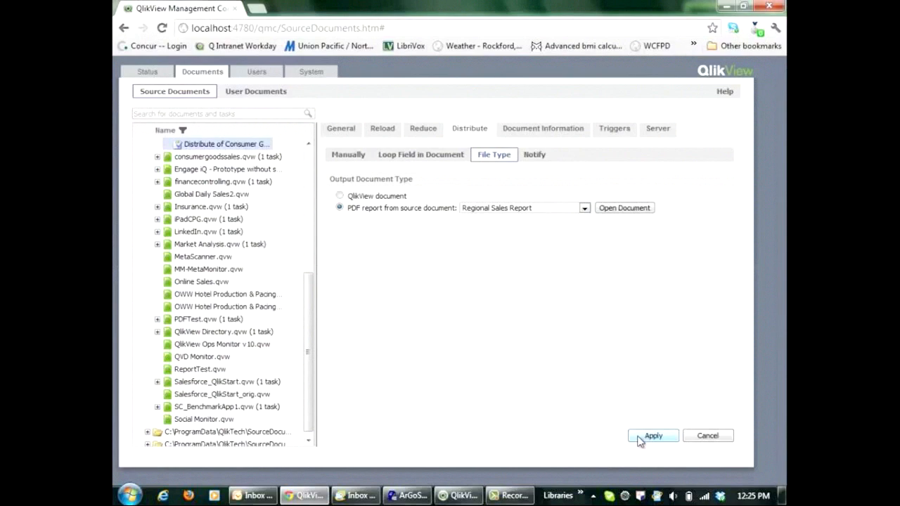
{"action": "left_click", "coordinate": [412, 496]}
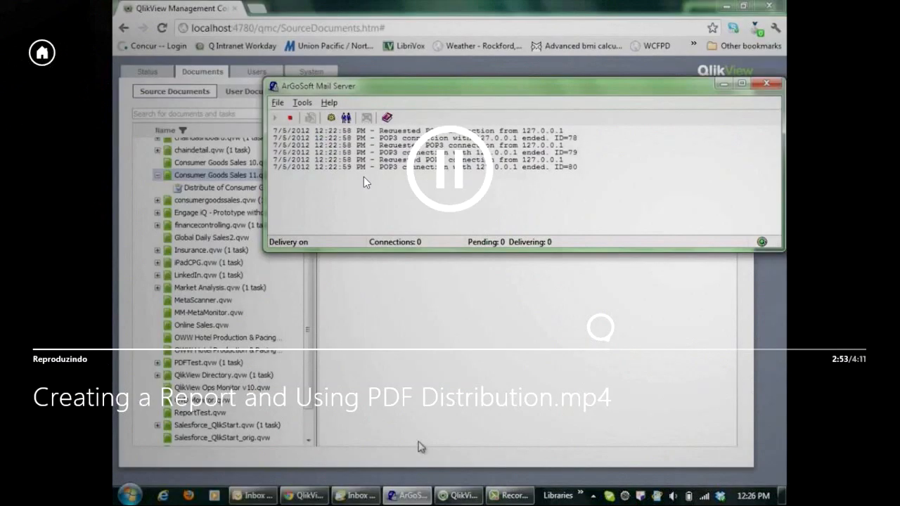
- Switch from the video player to the Prezi presentation in the browser and show it full screen
{"action": "key", "text": "alt+Tab"}
{"action": "key", "text": "alt+Tab"}
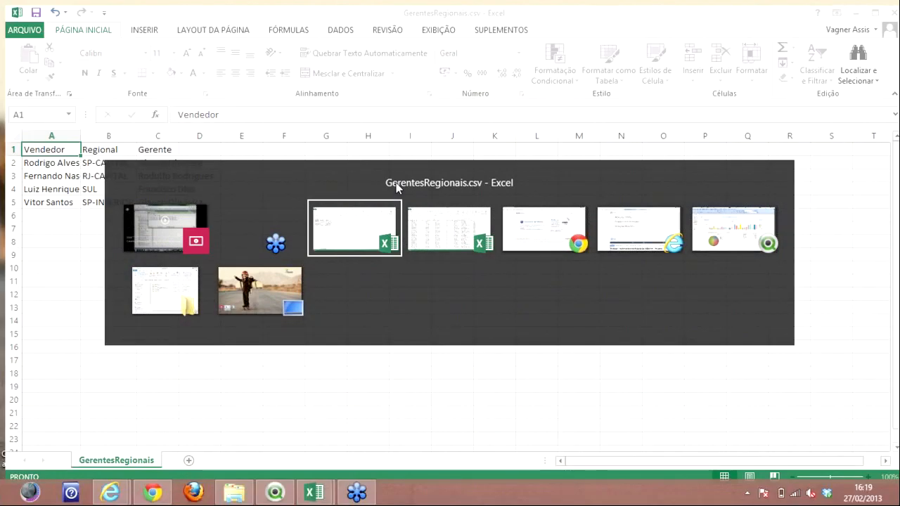
{"action": "key", "text": "alt+Tab"}
{"action": "key", "text": "alt+Tab"}
{"action": "key", "text": "alt+Tab"}
{"action": "left_click", "coordinate": [739, 391]}
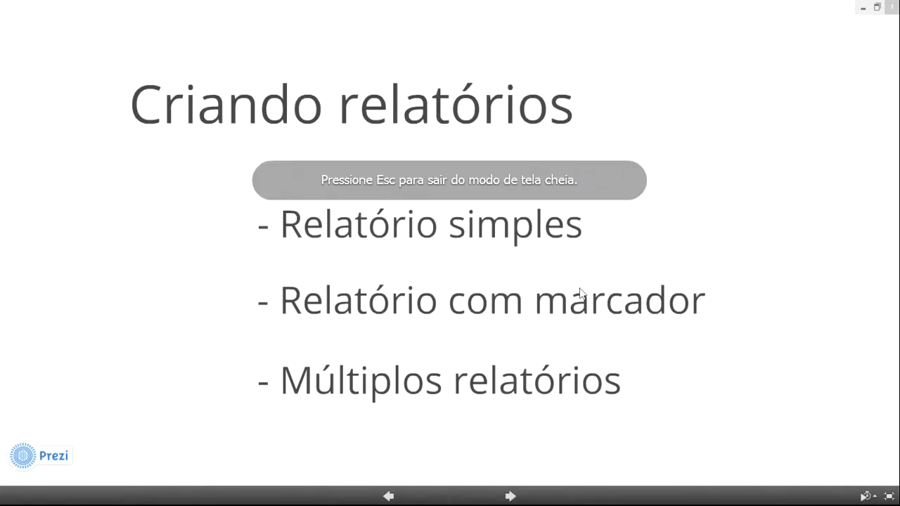
{"action": "key", "text": "Right"}
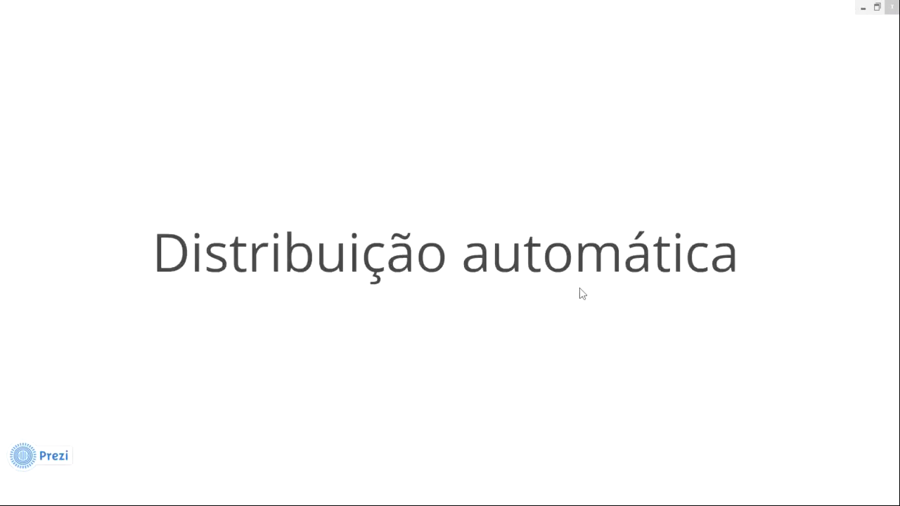
{"action": "key", "text": "Right"}
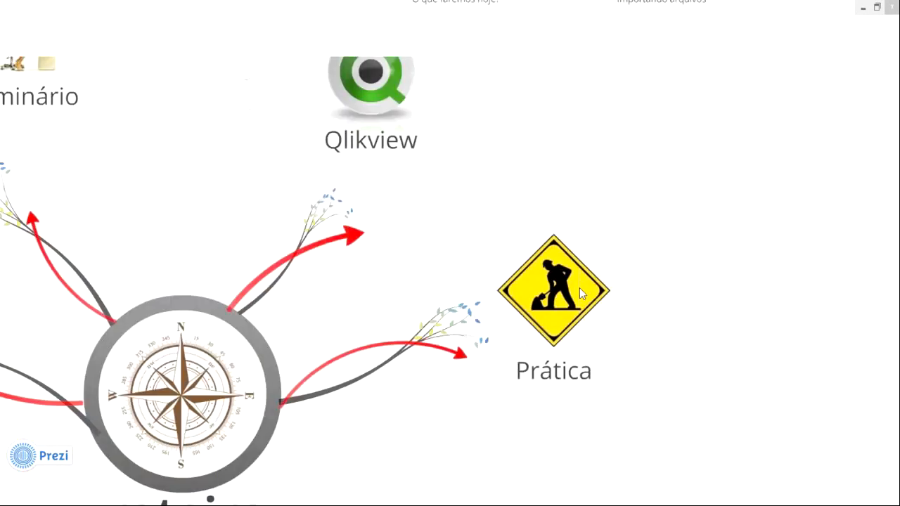
{"action": "key", "text": "Right"}
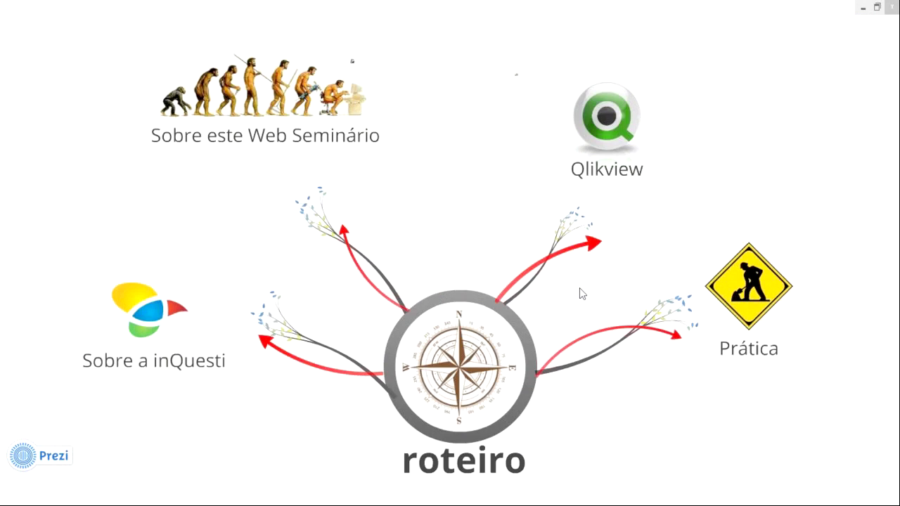
{"action": "key", "text": "Right"}
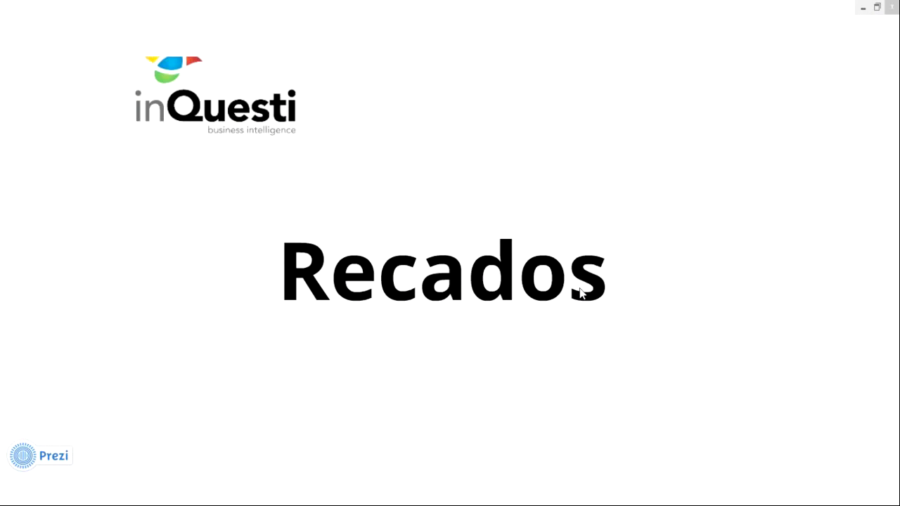